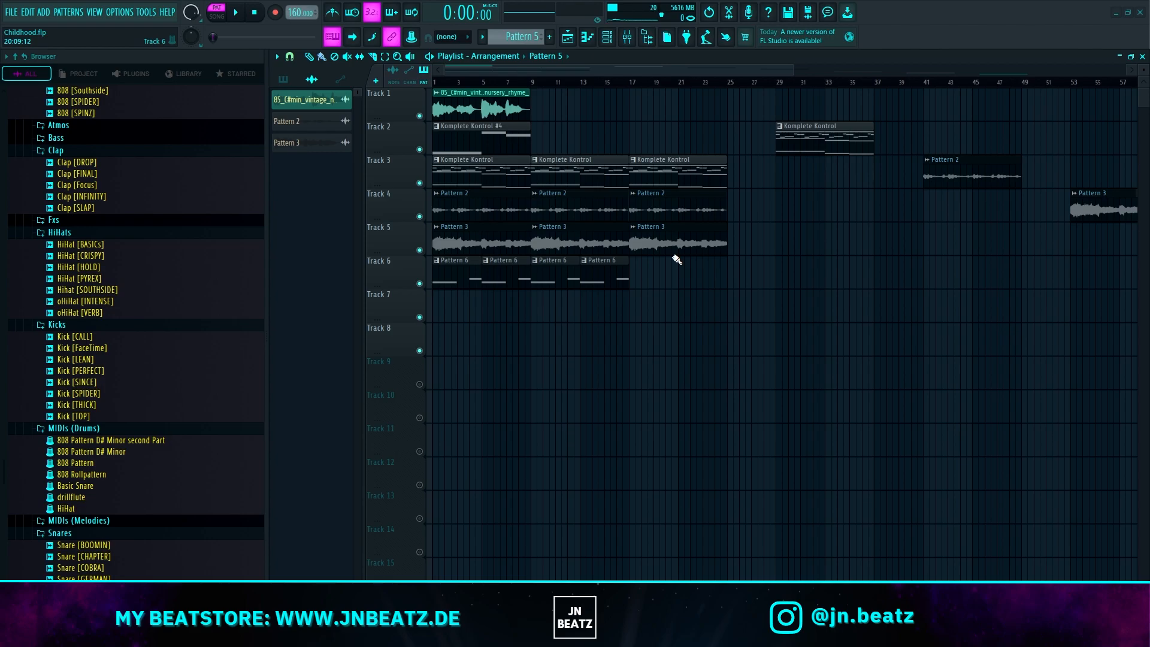
Step: Solo Track 1 and open the channel settings of its vintage nursery rhyme audio clip
right_click(419, 116)
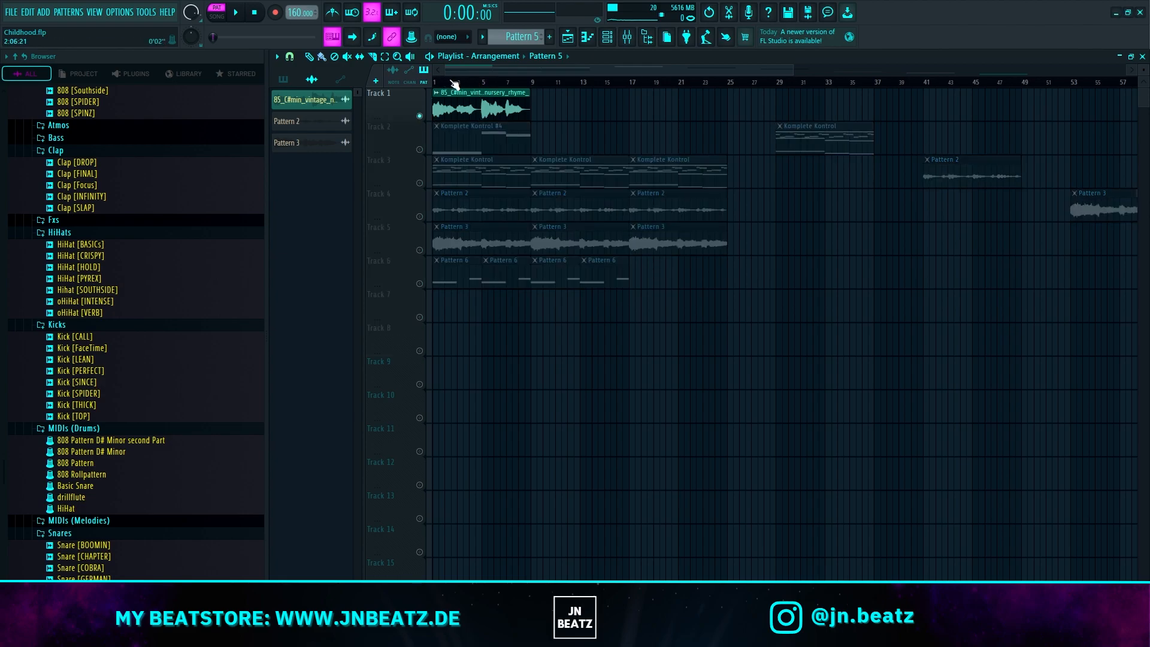
double_click(487, 108)
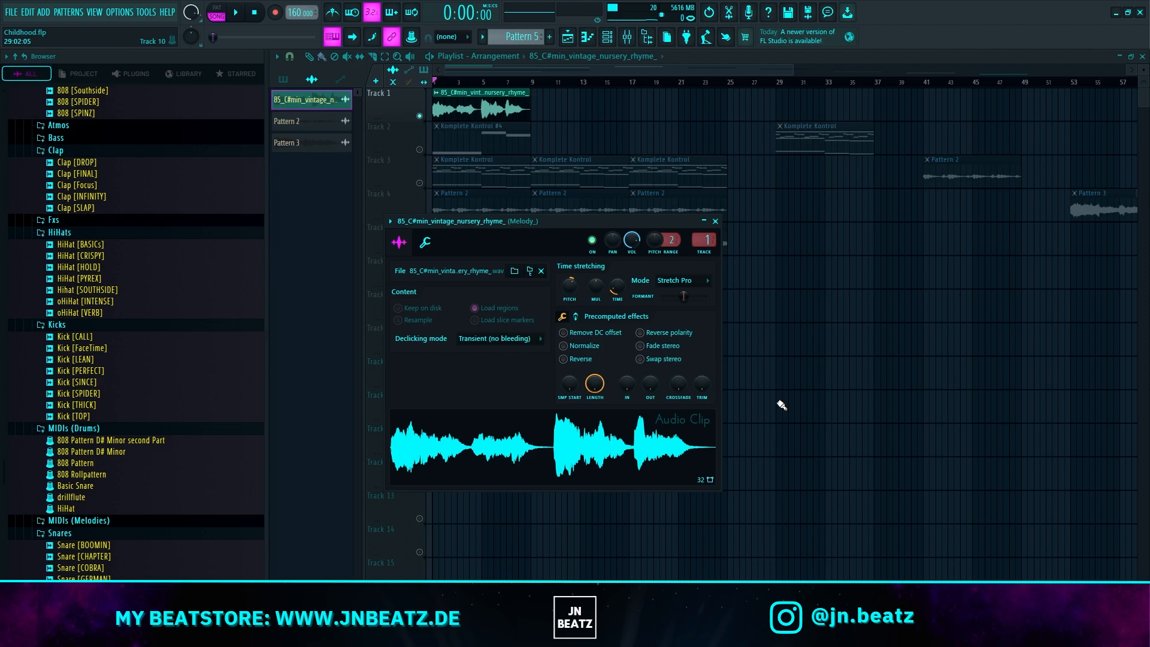
Step: Inspect the first three Fruity parametric EQ 2 effects on the nursery rhyme sample's mixer insert 1
left_click(630, 37)
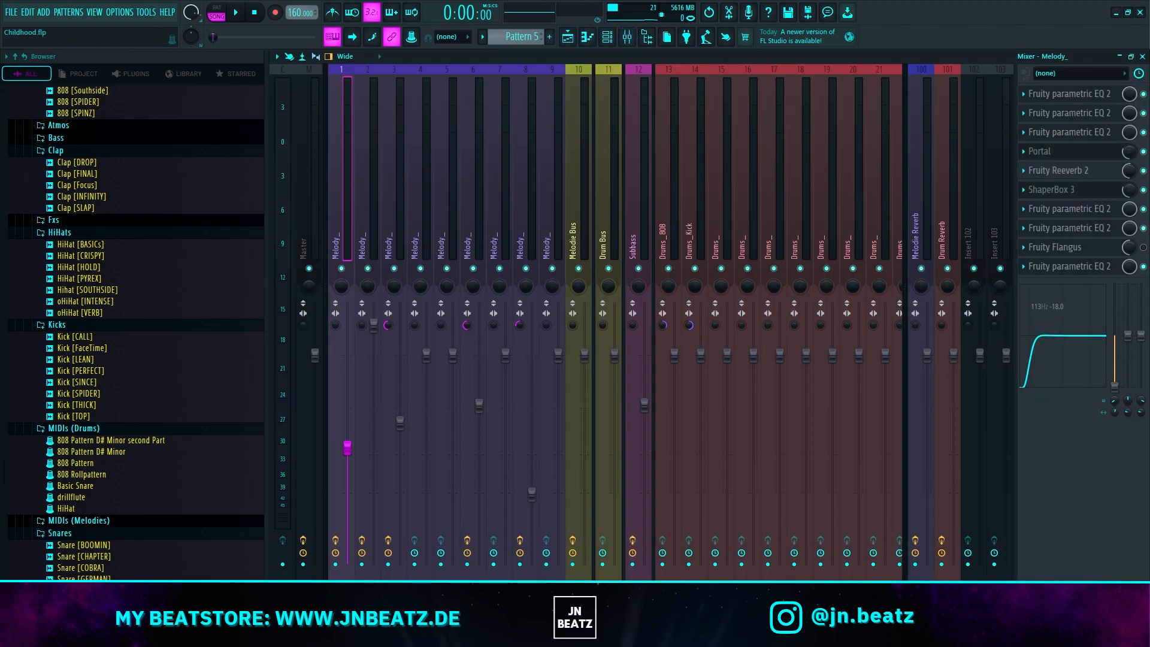
left_click(1072, 94)
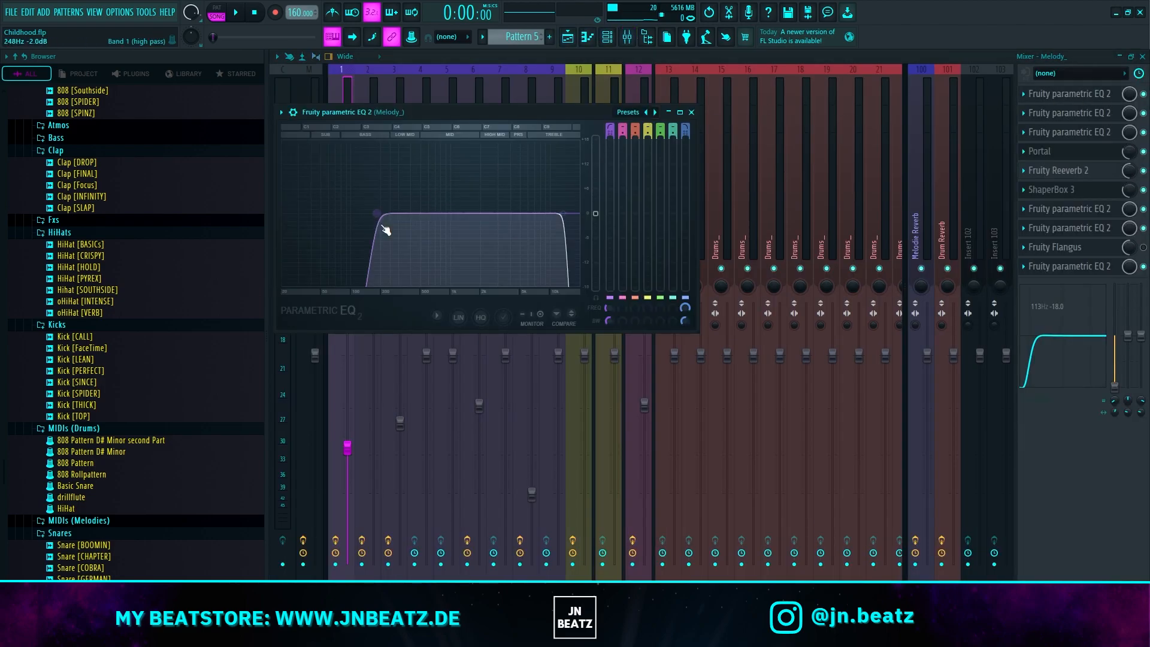
left_click(1089, 117)
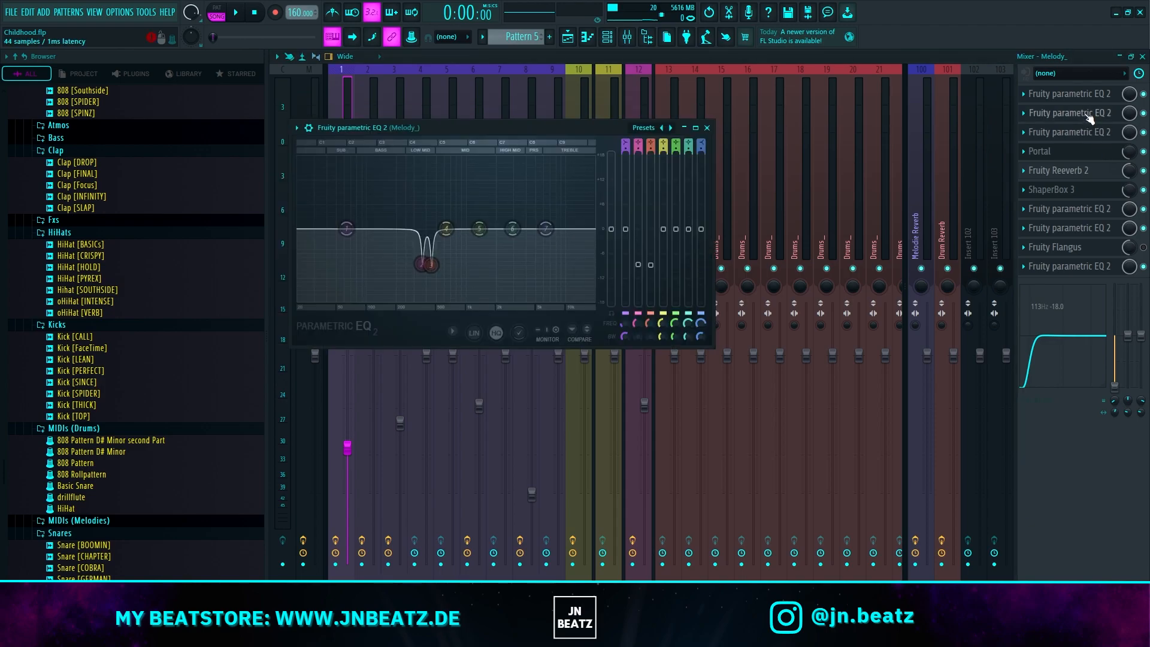
left_click(1087, 131)
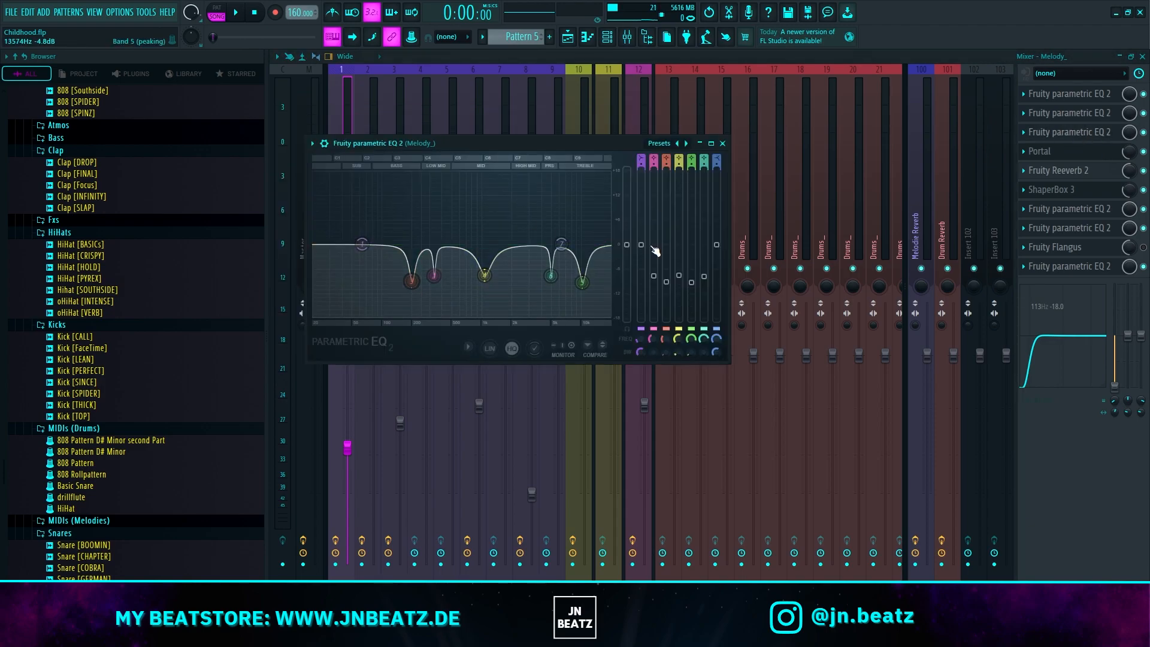
Step: Examine the Portal effect on insert 1 and browse its preset list around TIMELAPSE
left_click(1077, 157)
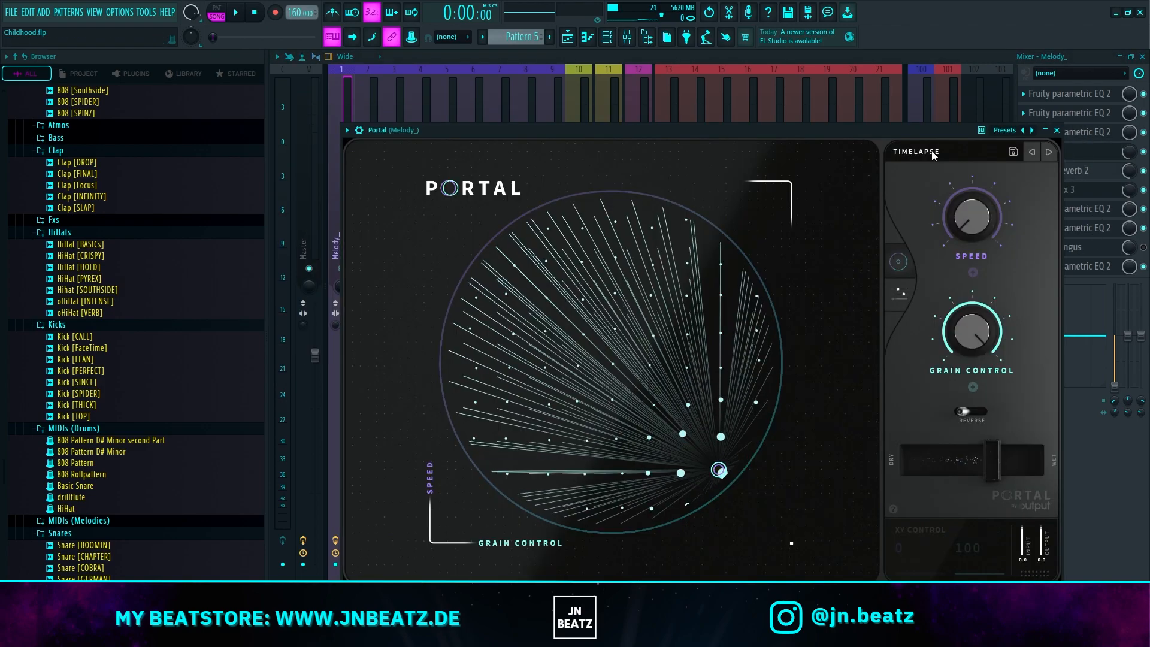
left_click(917, 151)
scroll(441, 365, "down", 5)
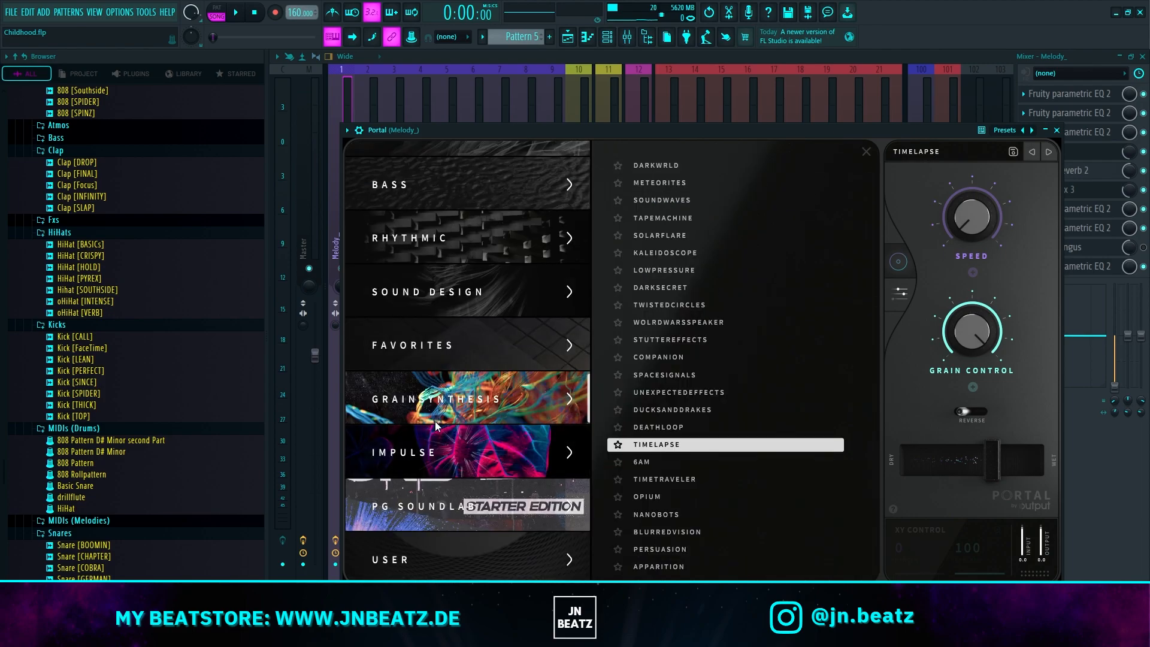
left_click(703, 59)
Step: Inspect Fruity Reeverb 2, ShaperBox 3 and the two parametric EQs following them on insert 1
left_click(1036, 170)
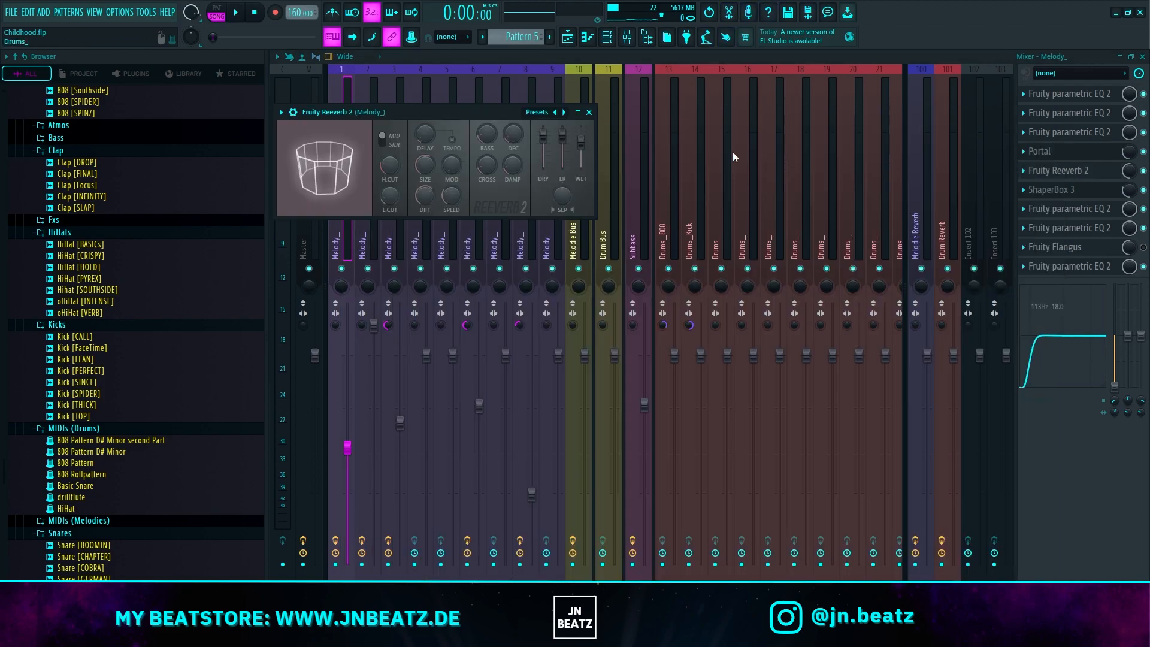
left_click(1090, 190)
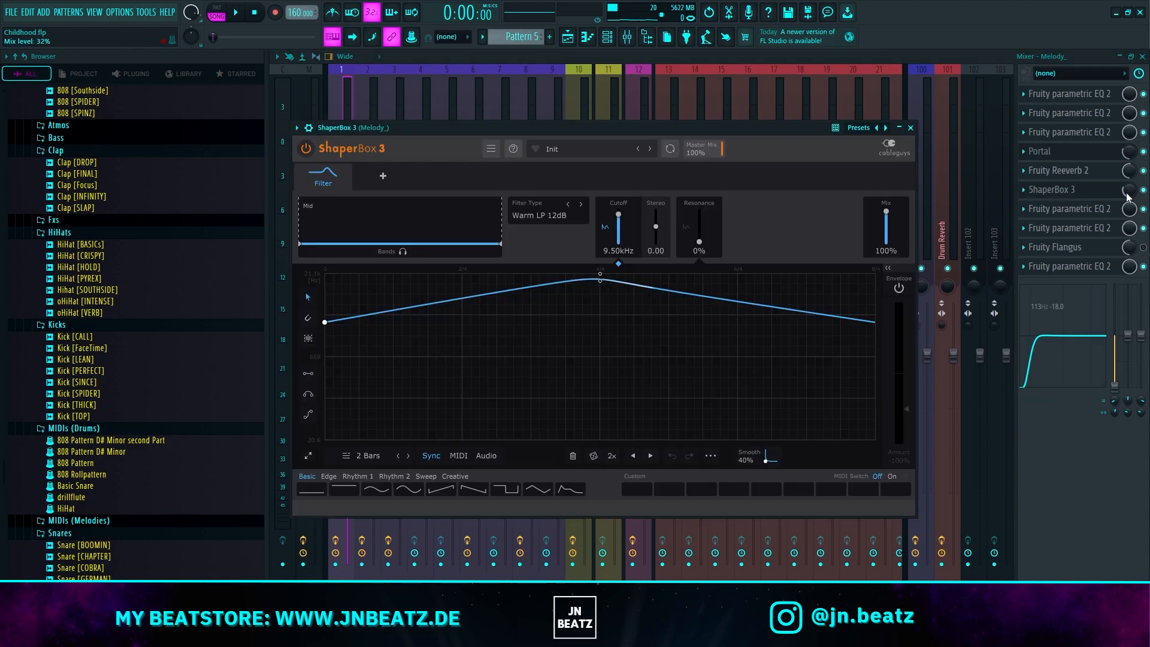
left_click(1090, 209)
left_click(1087, 229)
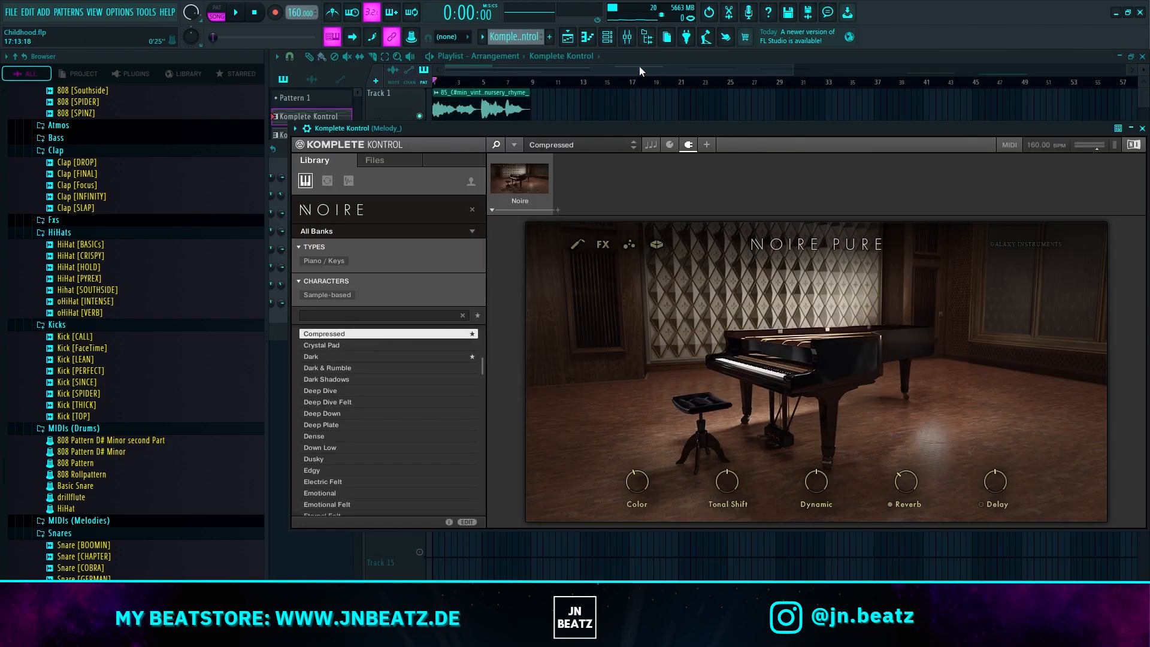
Step: Show the Komplete Kontrol pattern's notes in the piano roll, play them back and stop playback
left_click(586, 37)
left_click(467, 57)
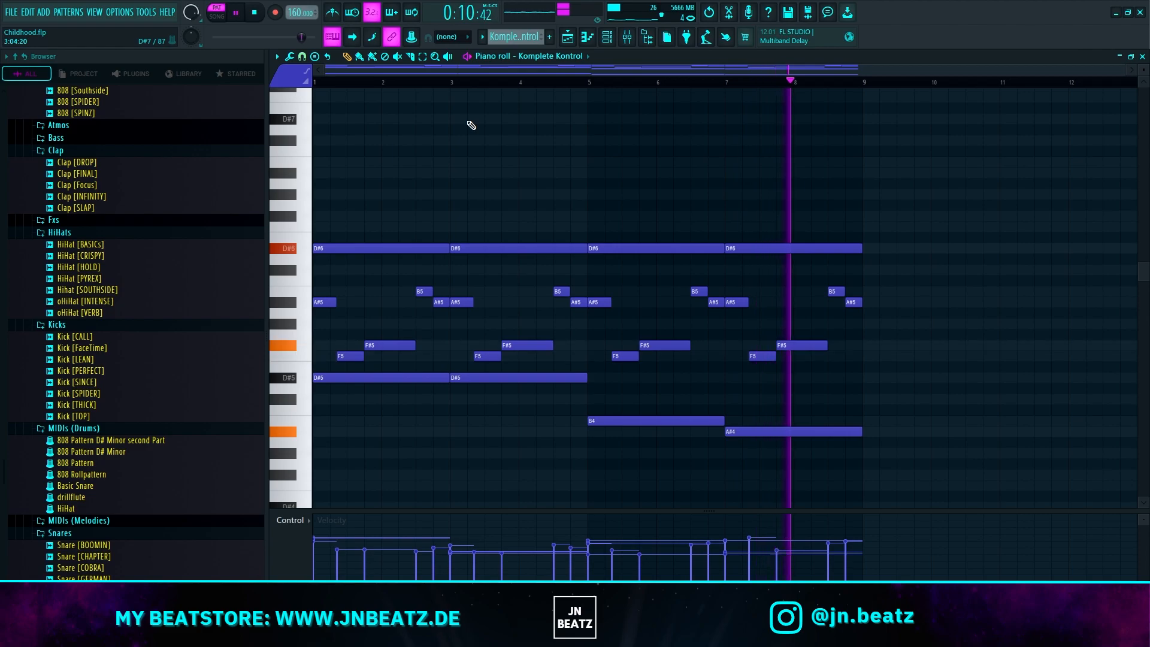
key("space")
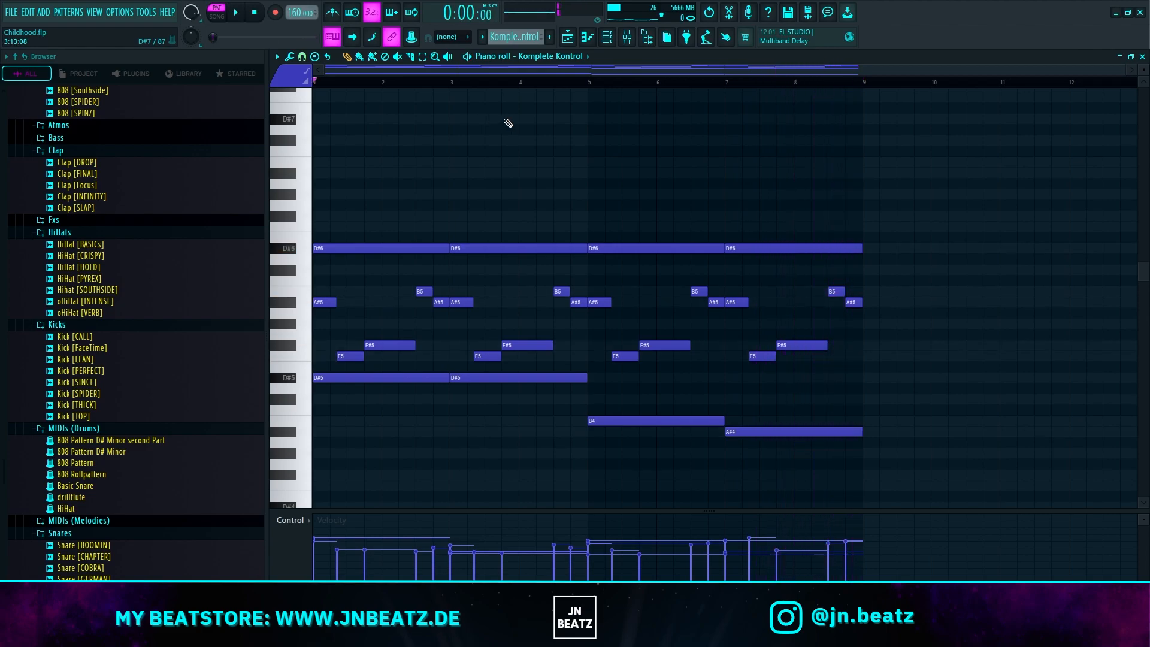
Step: Inspect the four Fruity parametric EQ 2 effects on the piano melody's mixer insert 2
left_click(627, 37)
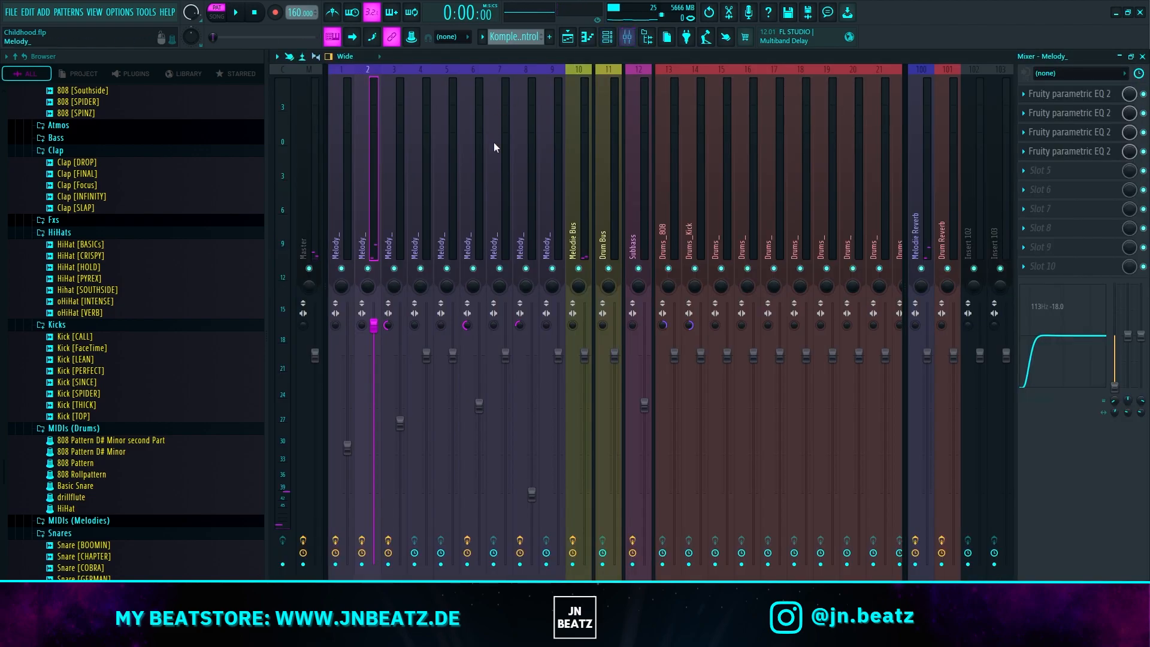
left_click(1074, 95)
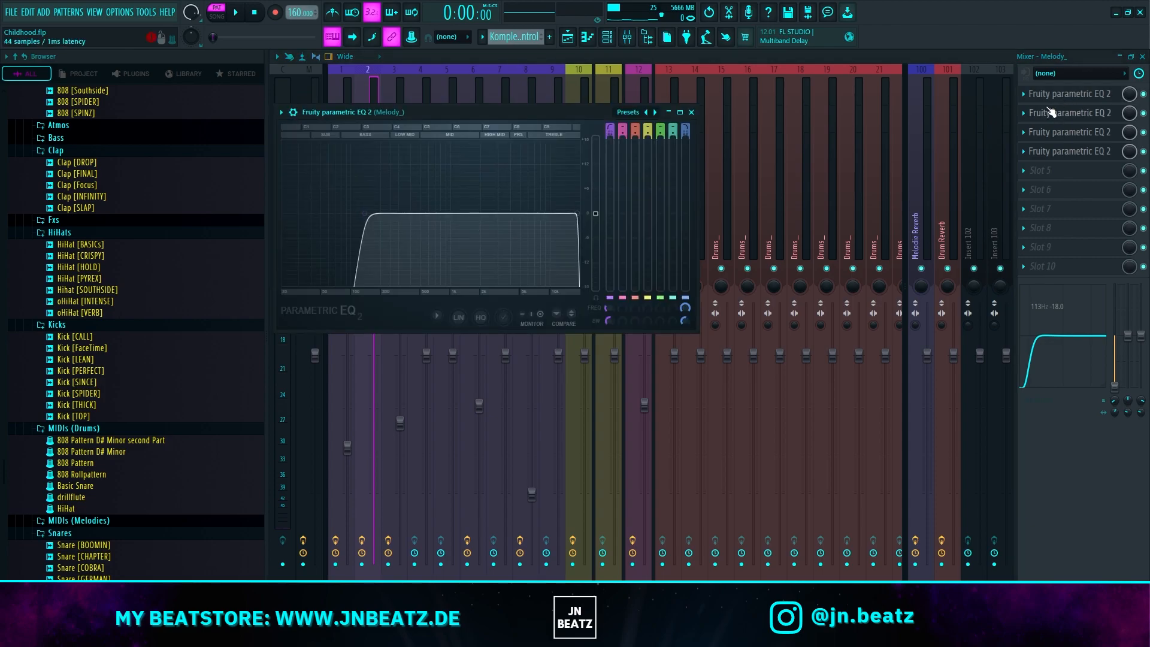
left_click(1059, 112)
left_click(1064, 138)
left_click(1067, 140)
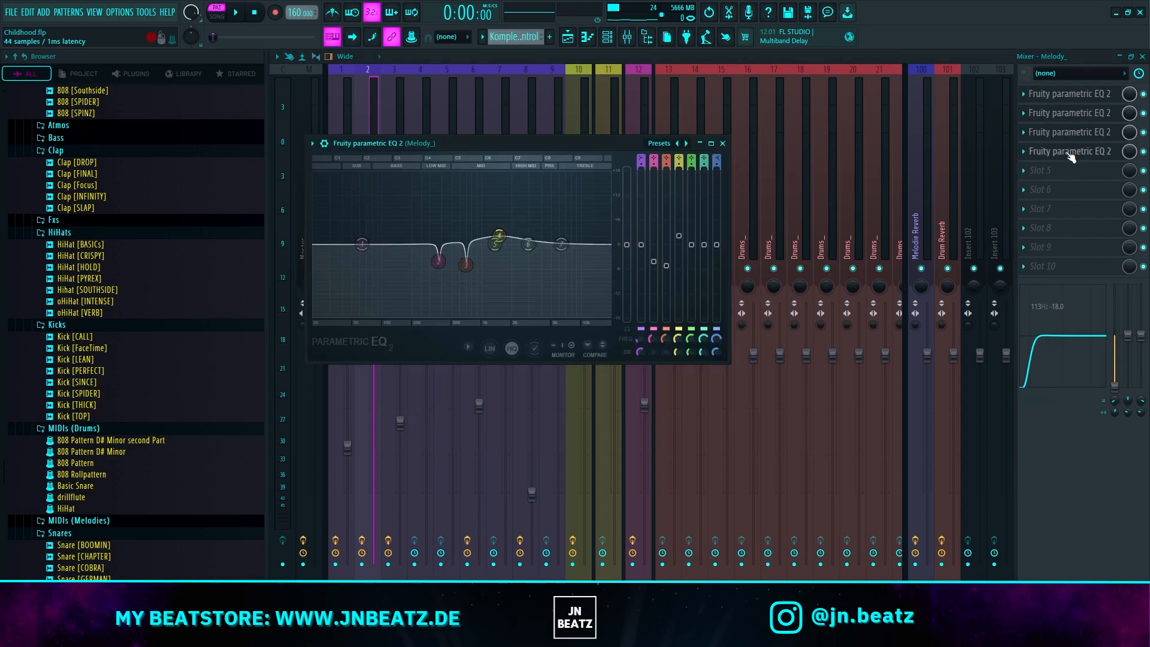
left_click(1070, 155)
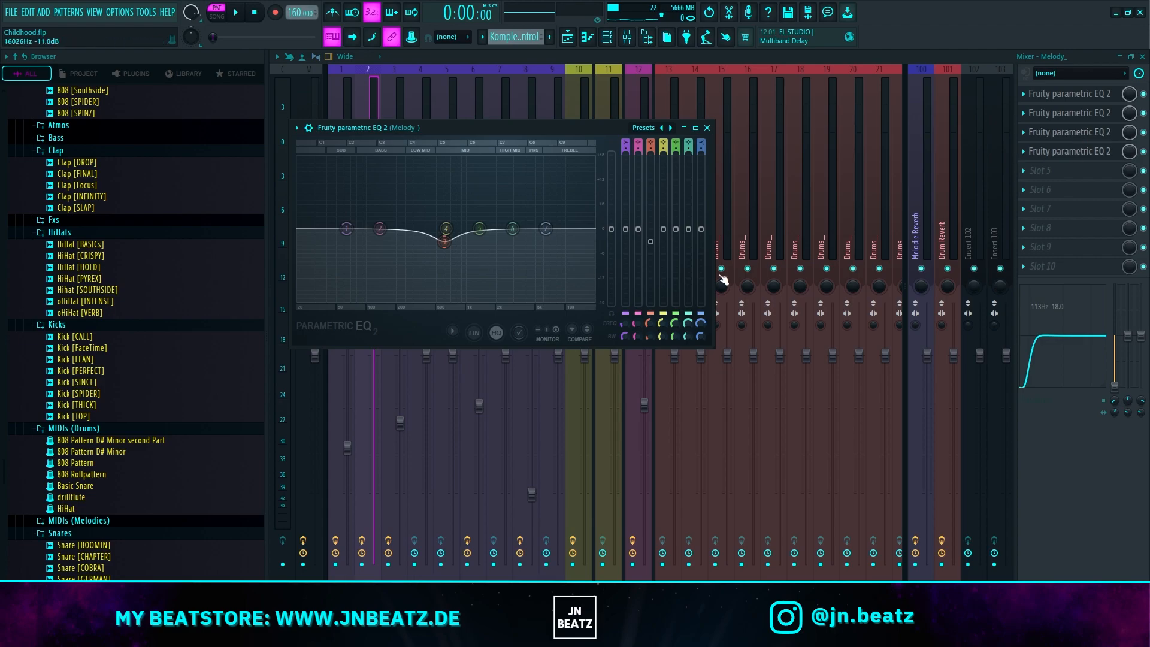
left_click(848, 59)
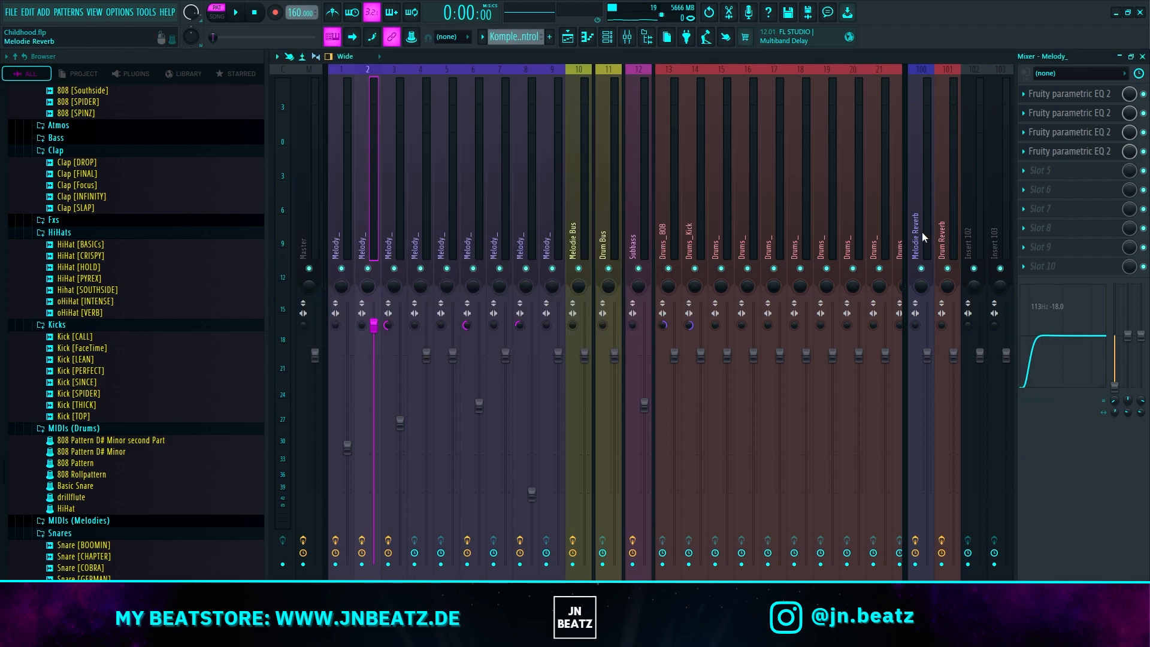
Step: Examine the ValhallaVintageVerb and parametric EQ settings on the Melodie Reverb send
left_click(921, 232)
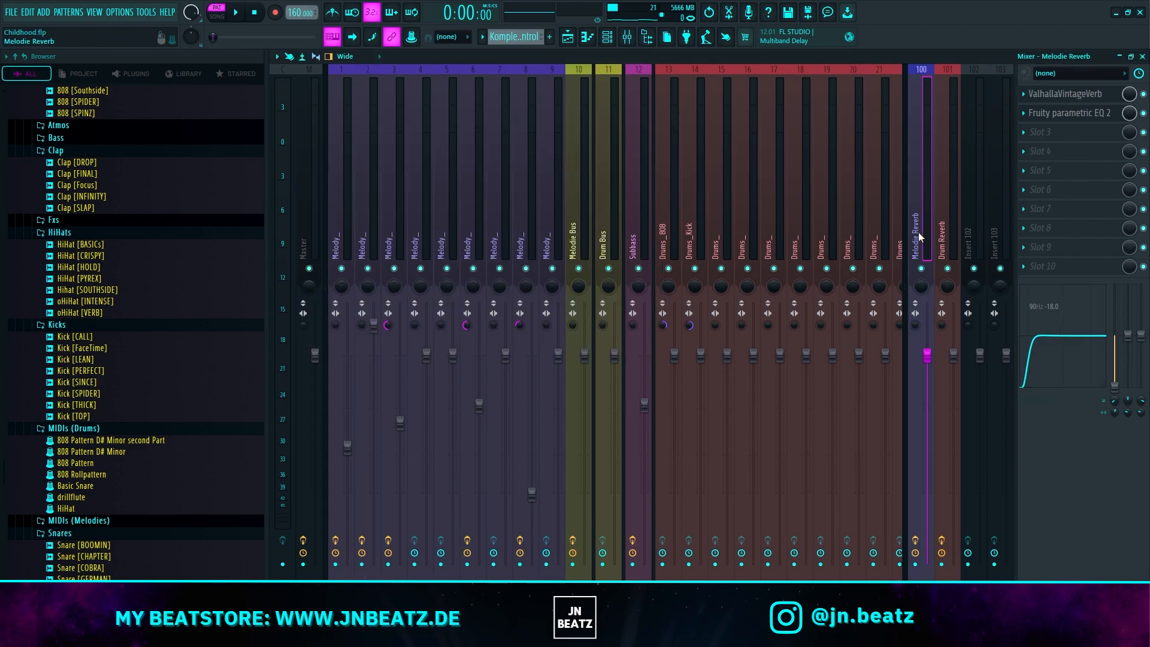
left_click(1078, 97)
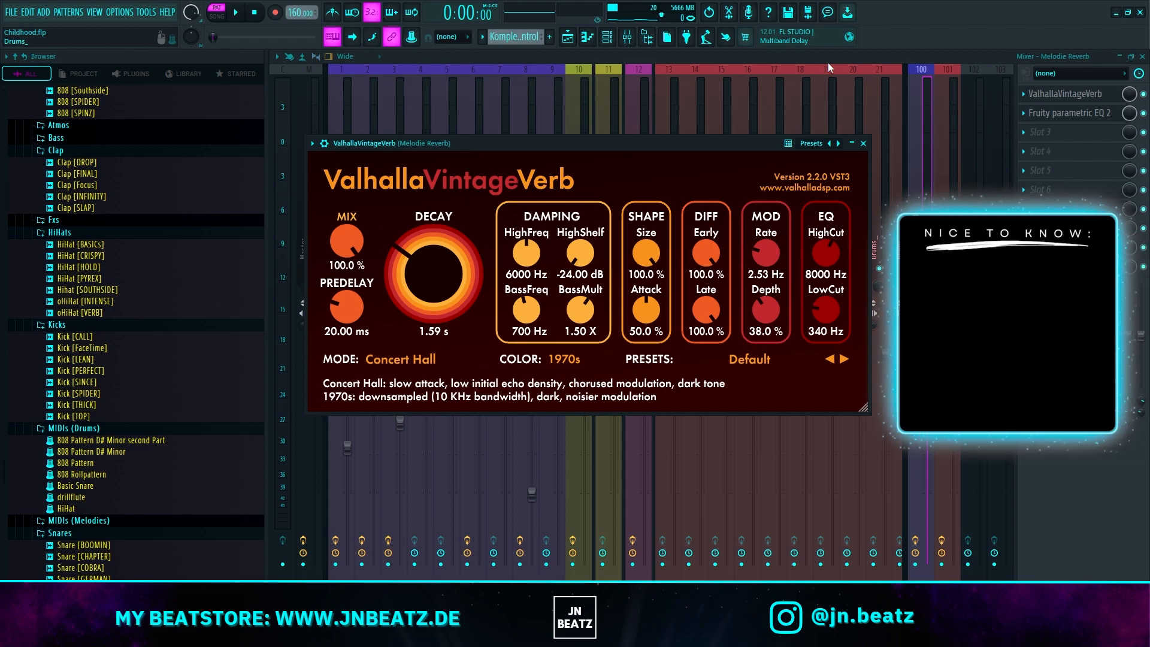
left_click(1069, 113)
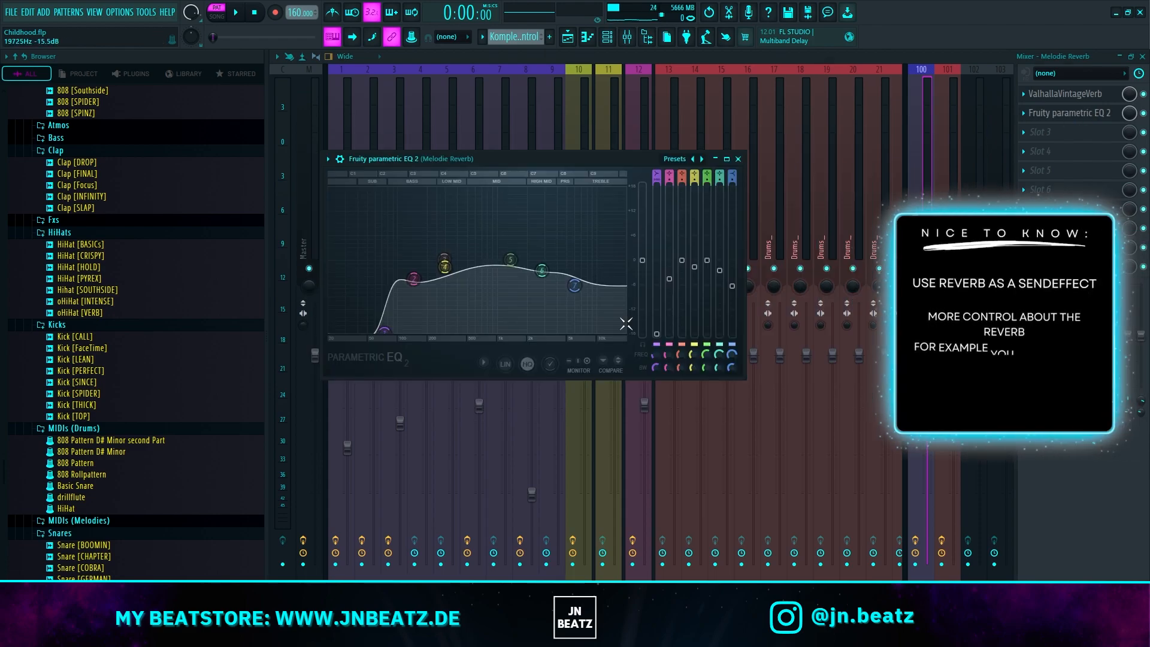
left_click_drag(545, 160, 637, 149)
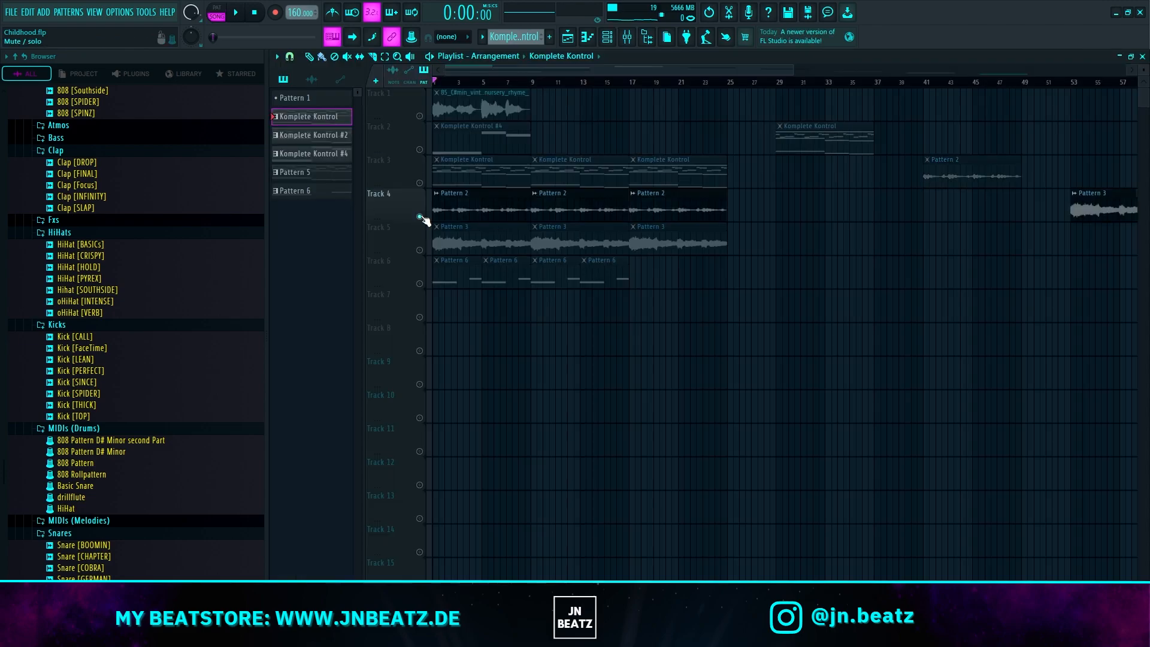
Step: View the channel settings of the Pattern 2 audio clip on Track 4, then close them
double_click(455, 206)
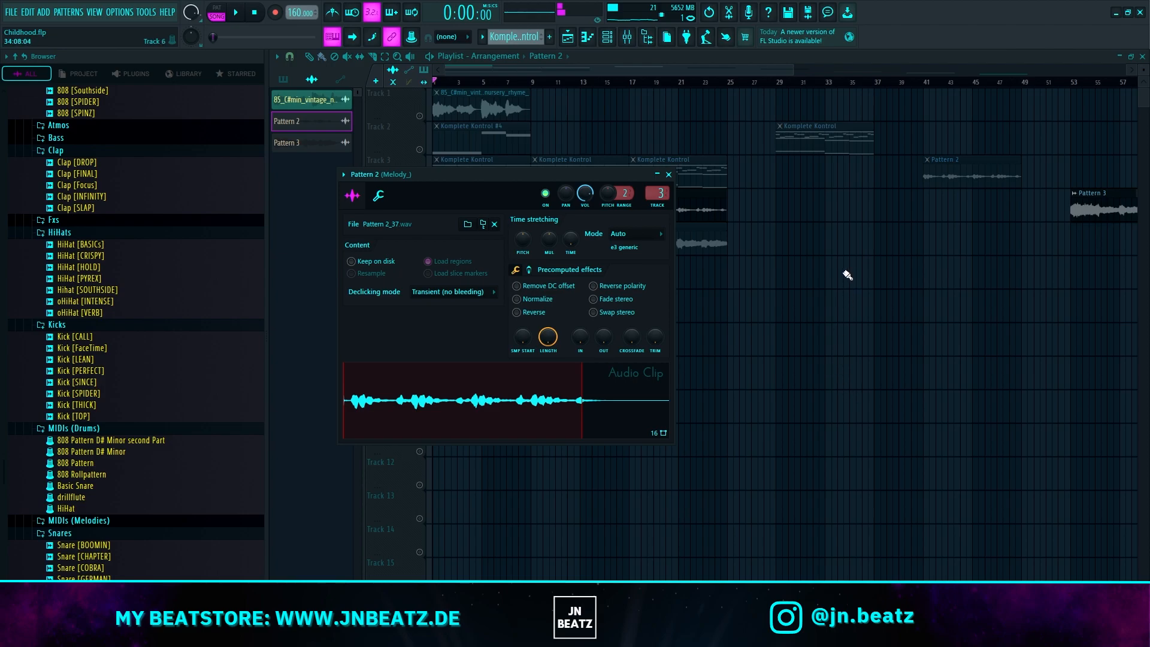
key("Escape")
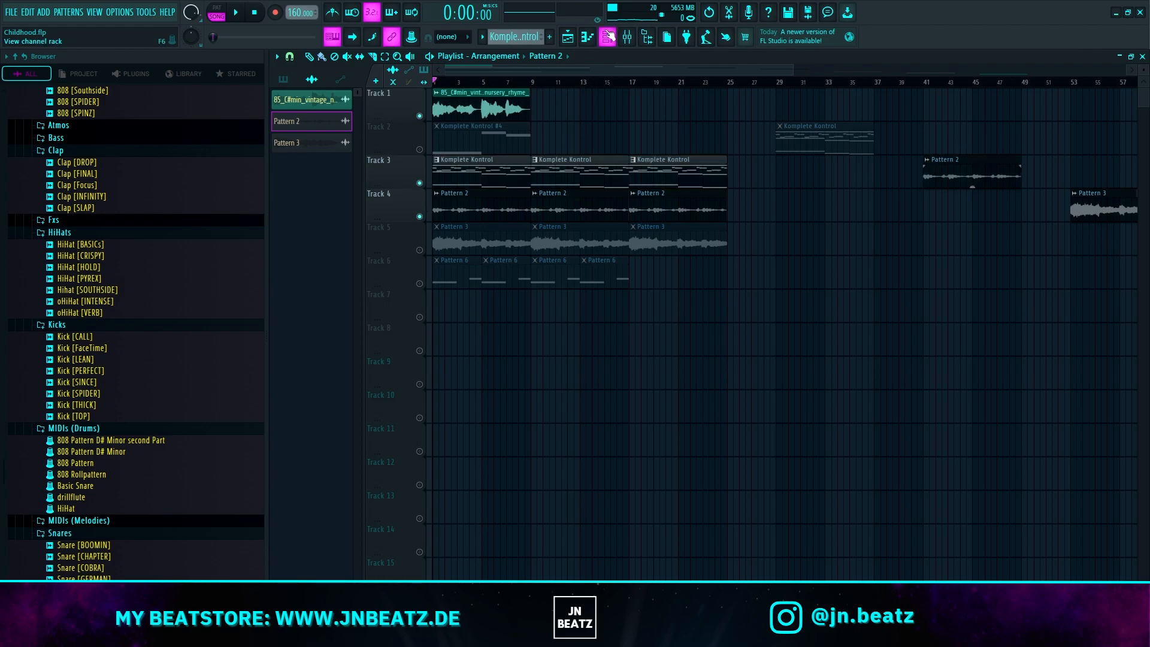
Step: Select Pattern 5 and open its Komplete Kontrol #5 instrument from the channel rack
key("F6")
left_click_drag(516, 37, 516, 31)
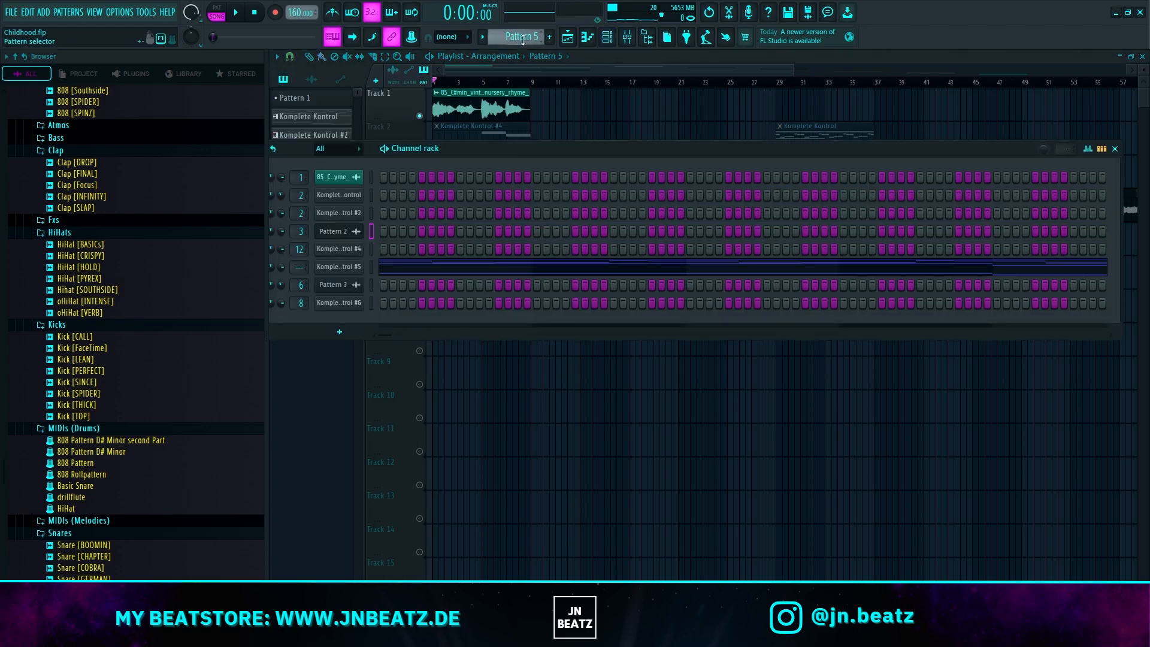
left_click(346, 267)
left_click_drag(533, 128, 538, 127)
Step: Show Pattern 5's Komplete Kontrol #5 notes in the piano roll, play them back and stop playback
key("F7")
key("l")
key("space")
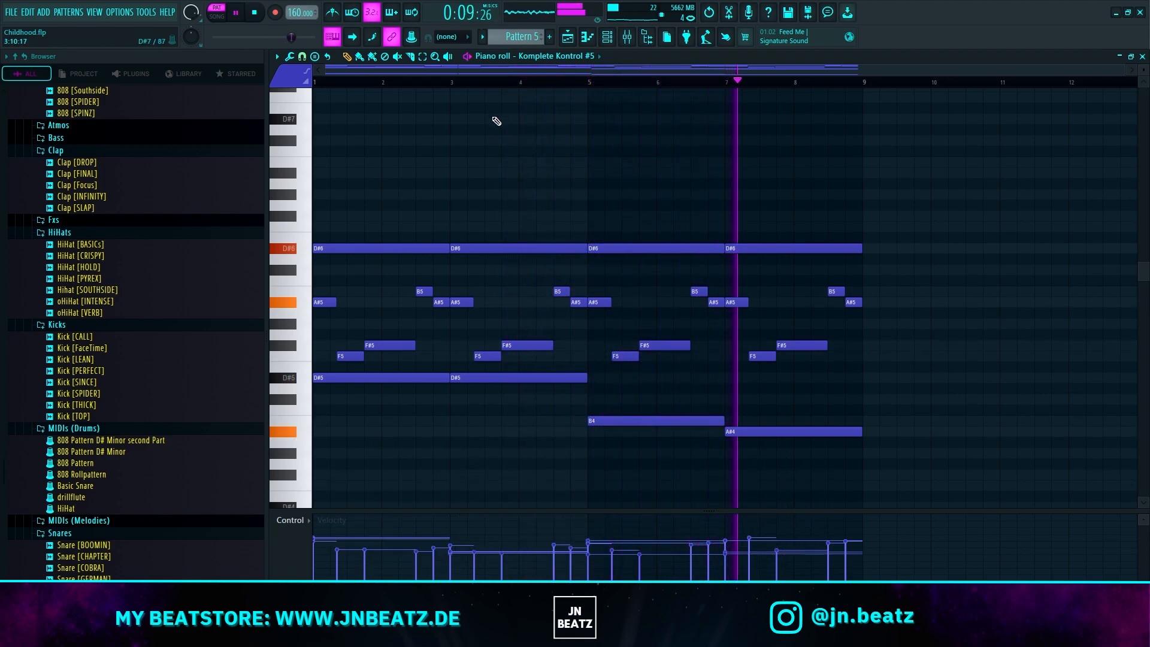
key("space")
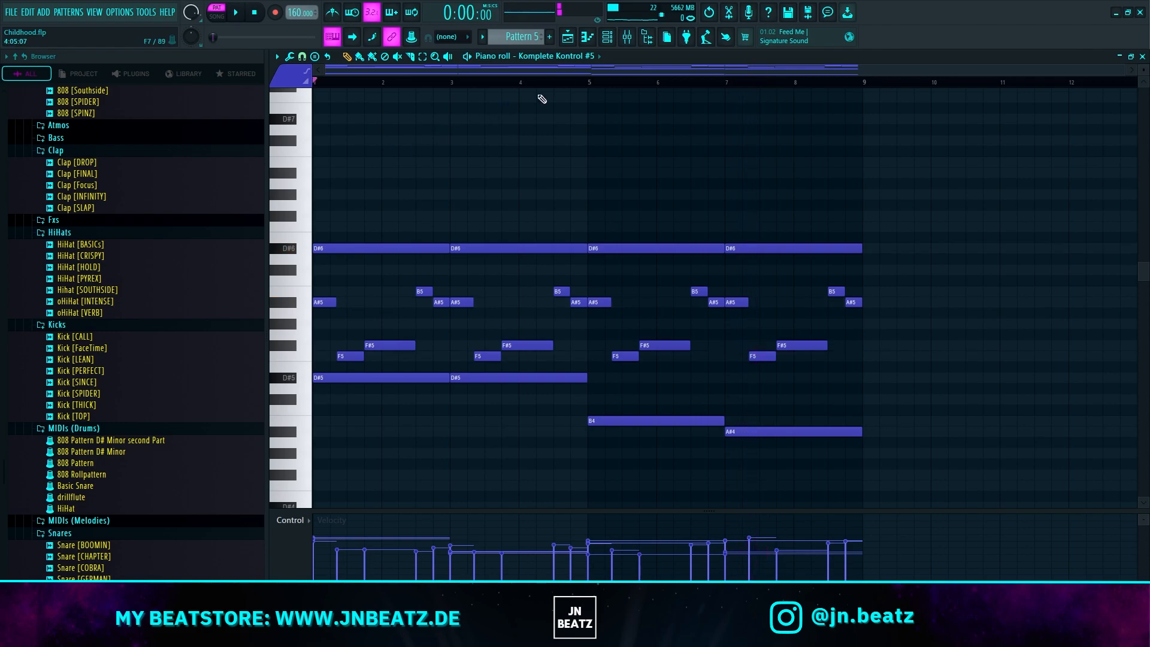
Step: Return to the playlist and view the channel settings of the Pattern 3 audio clip on Track 5
key("F5")
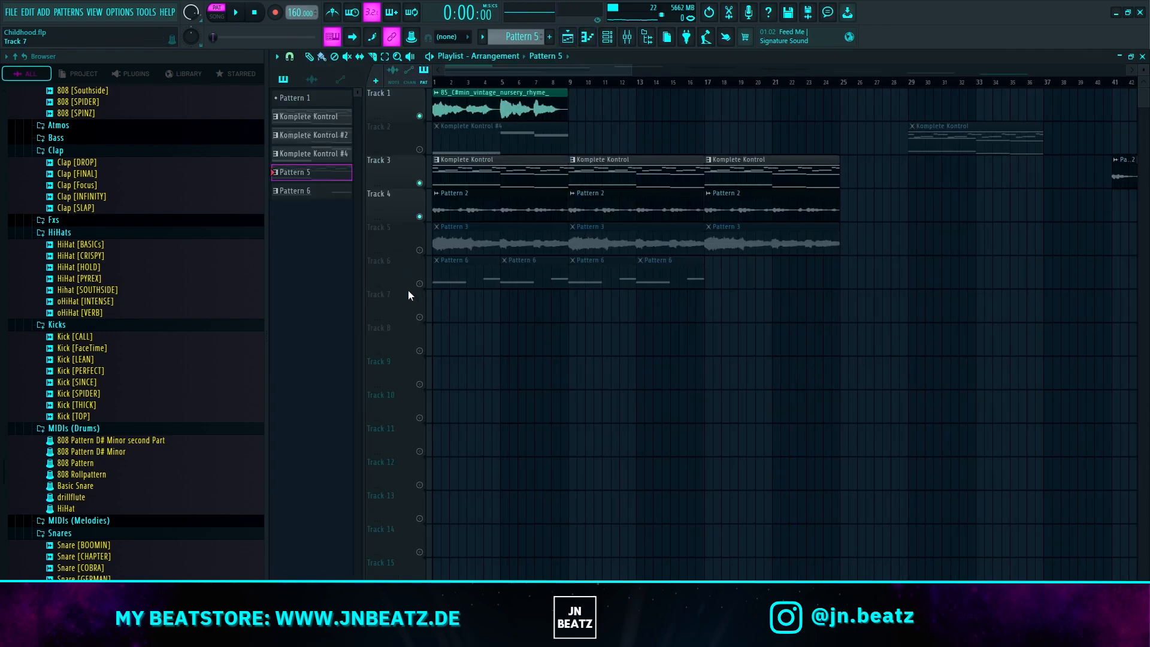
scroll(407, 290, "up", 3)
scroll(431, 252, "up", 3)
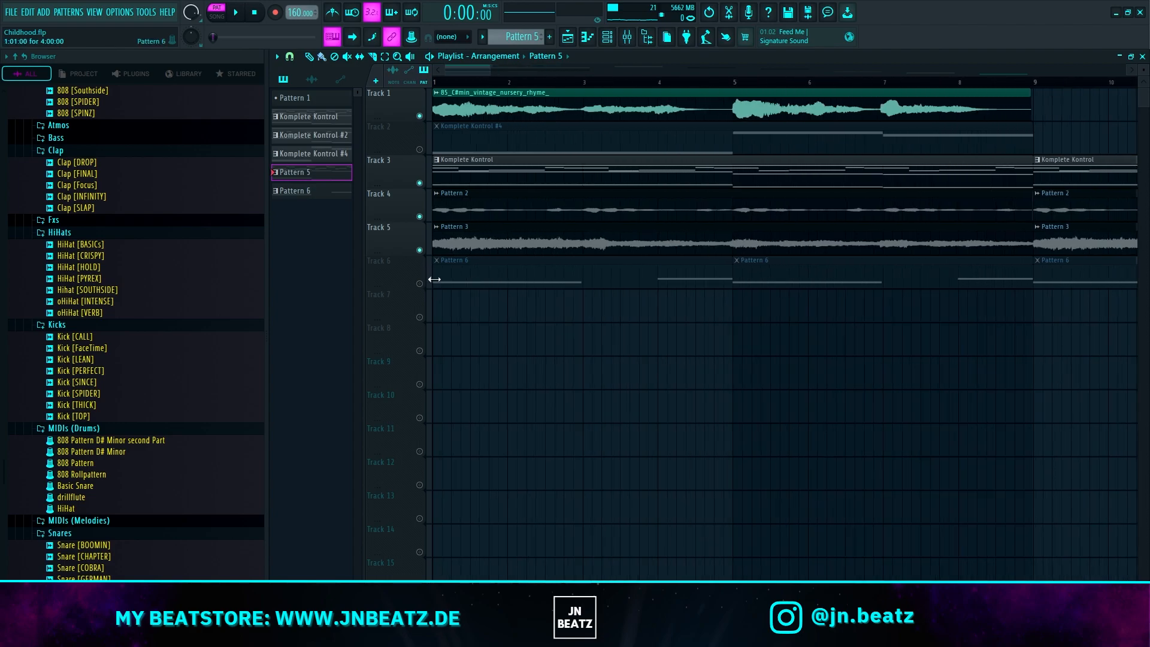
double_click(476, 242)
key("Escape")
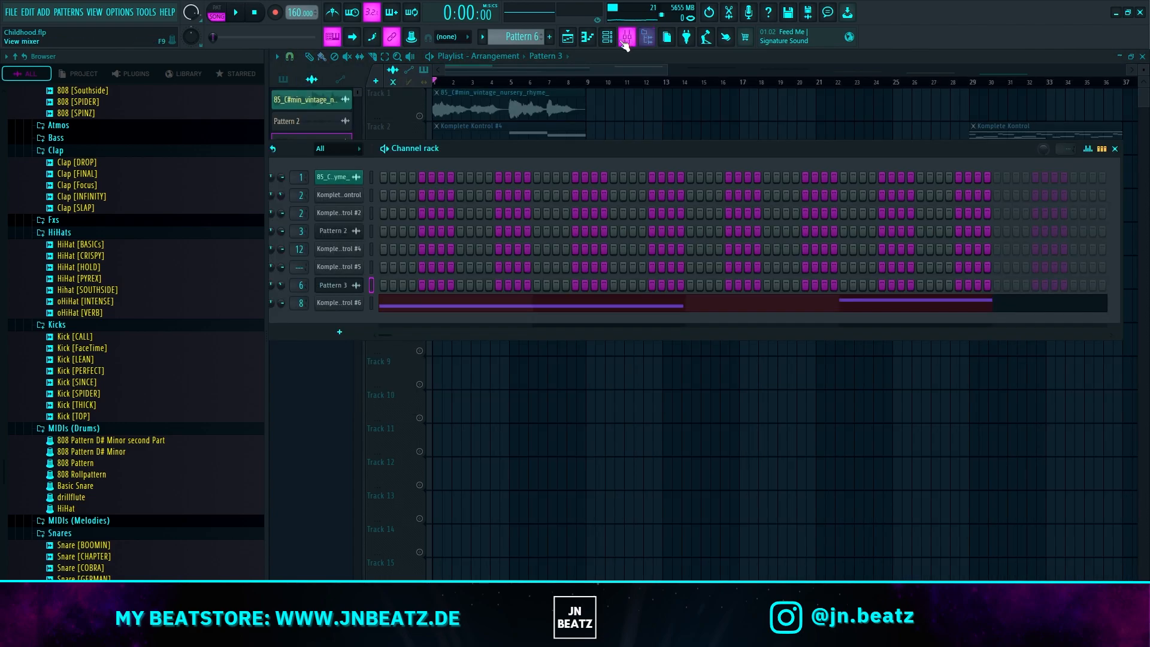
Step: Inspect the ShaperBox 3 filter on mixer insert 6 while sounding a test note, then stop the sound
key("F9")
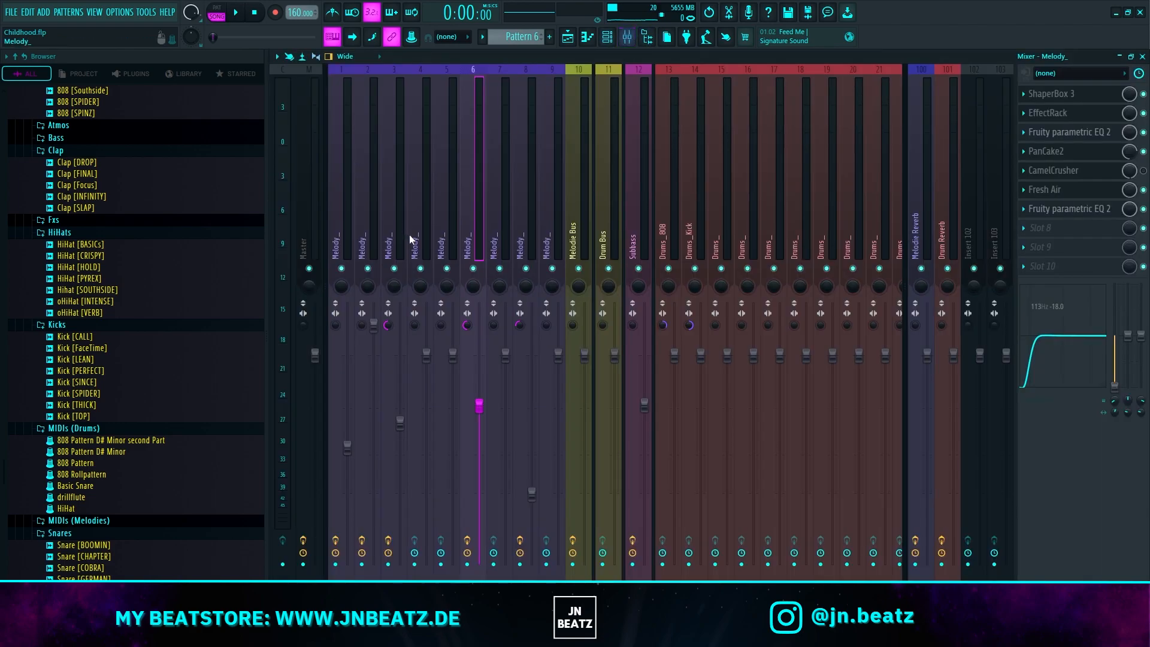
left_click(1085, 96)
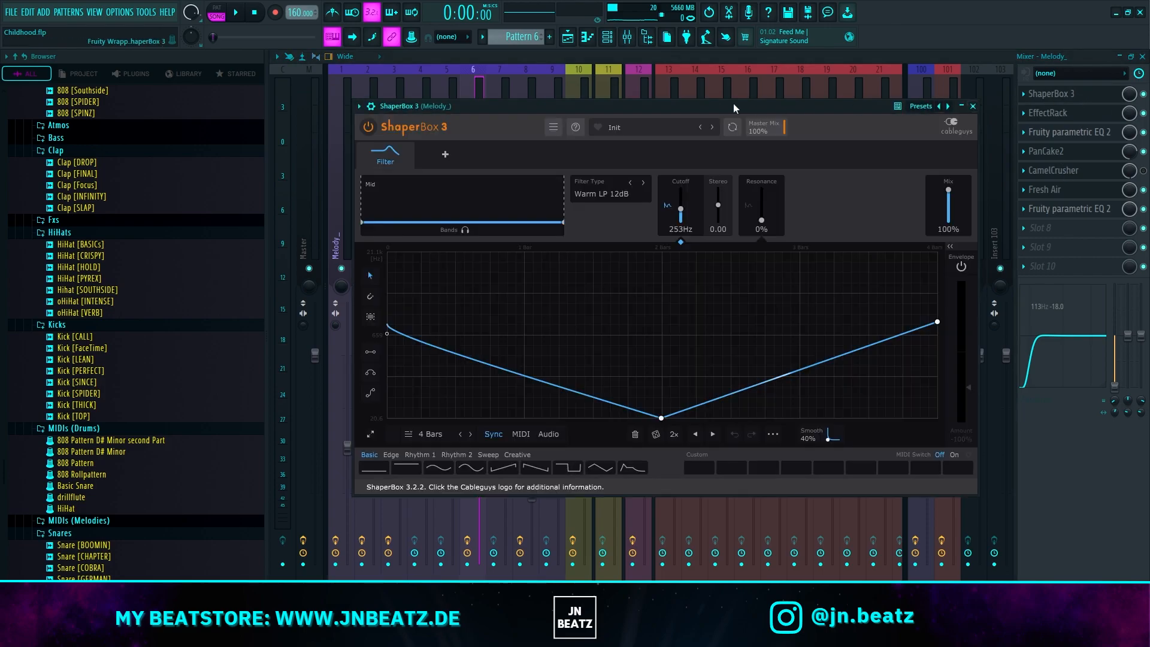
key("e")
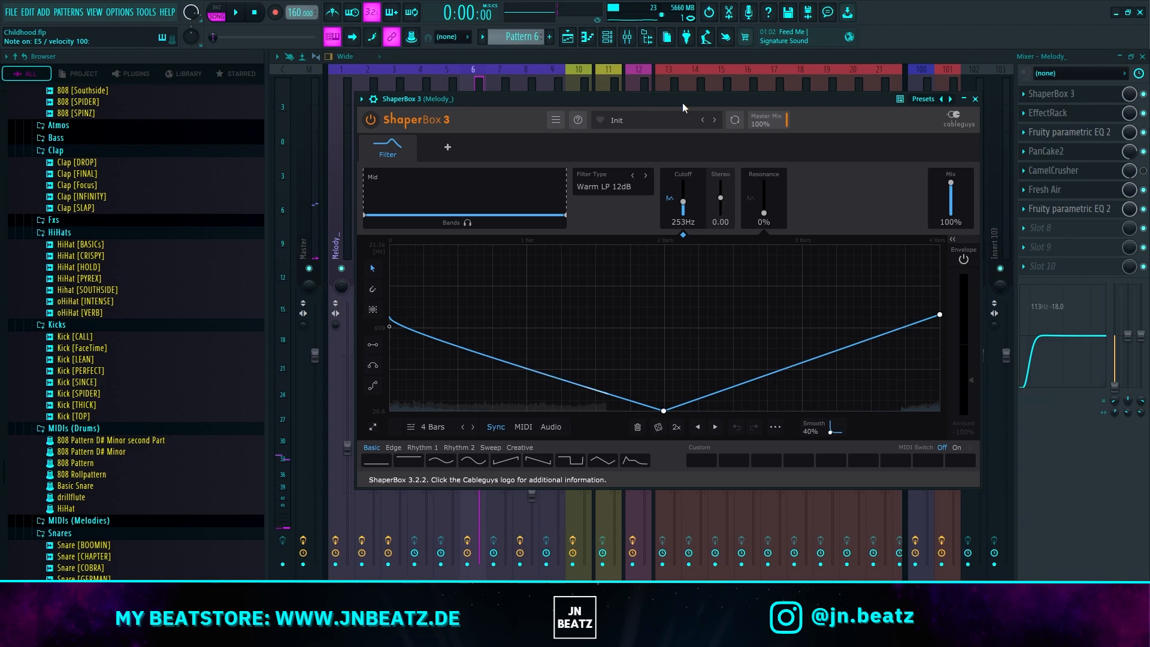
left_click(683, 103)
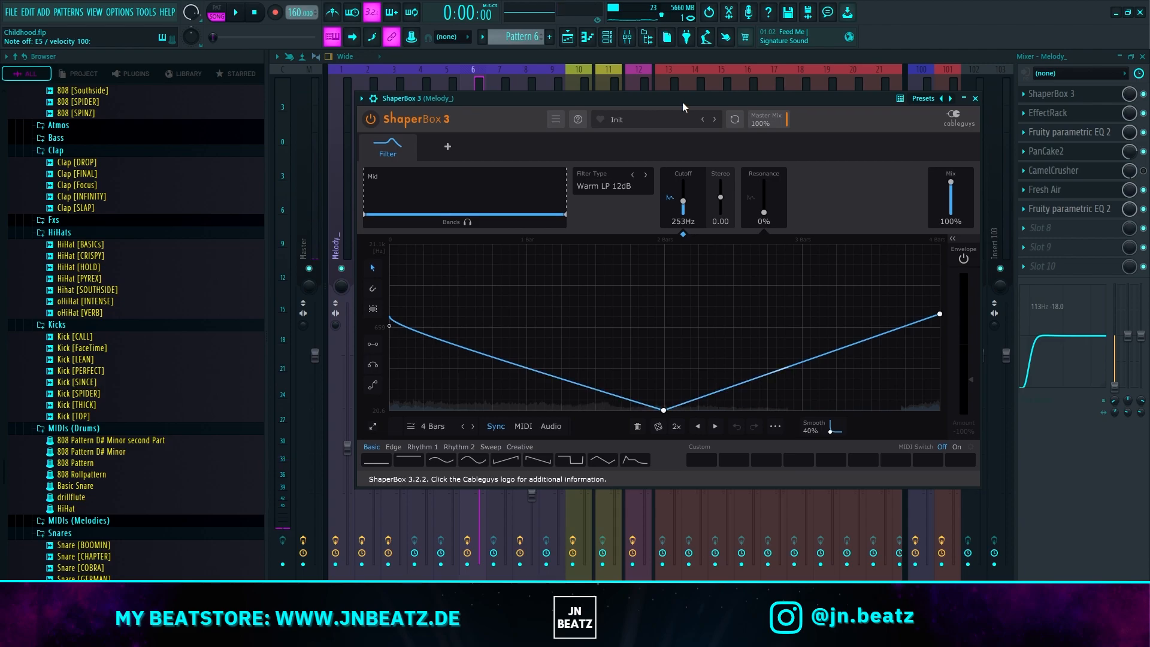
left_click(253, 14)
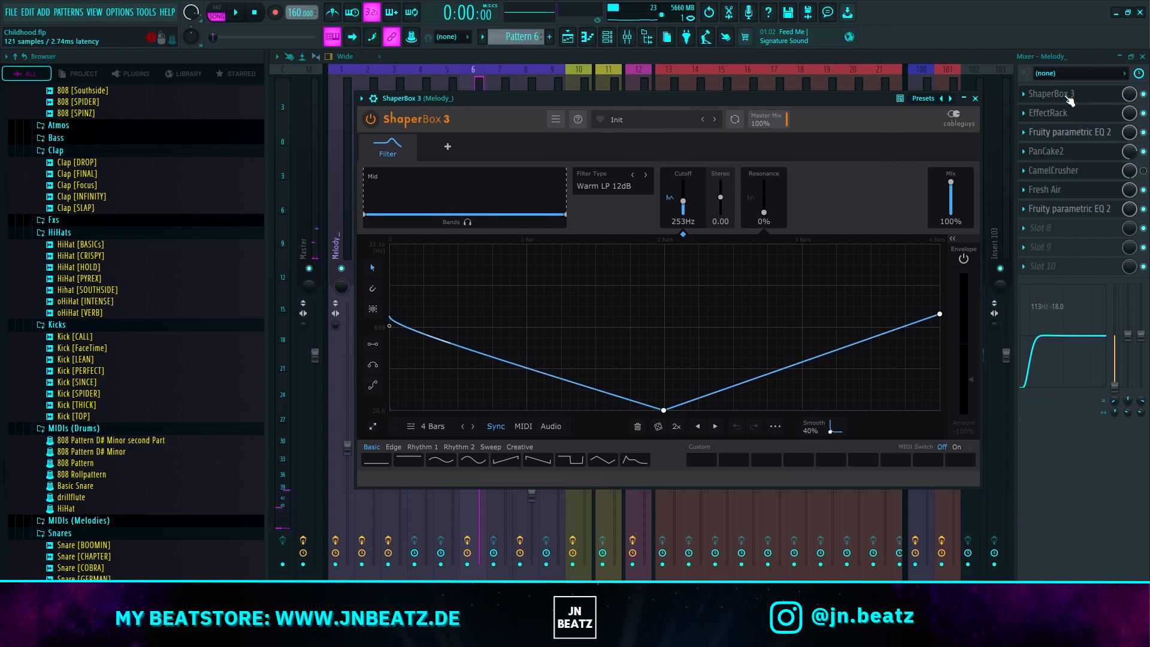
Step: Inspect the EffectRack, first Fruity parametric EQ 2 and PanCake2 effects on mixer insert 6
left_click(1060, 114)
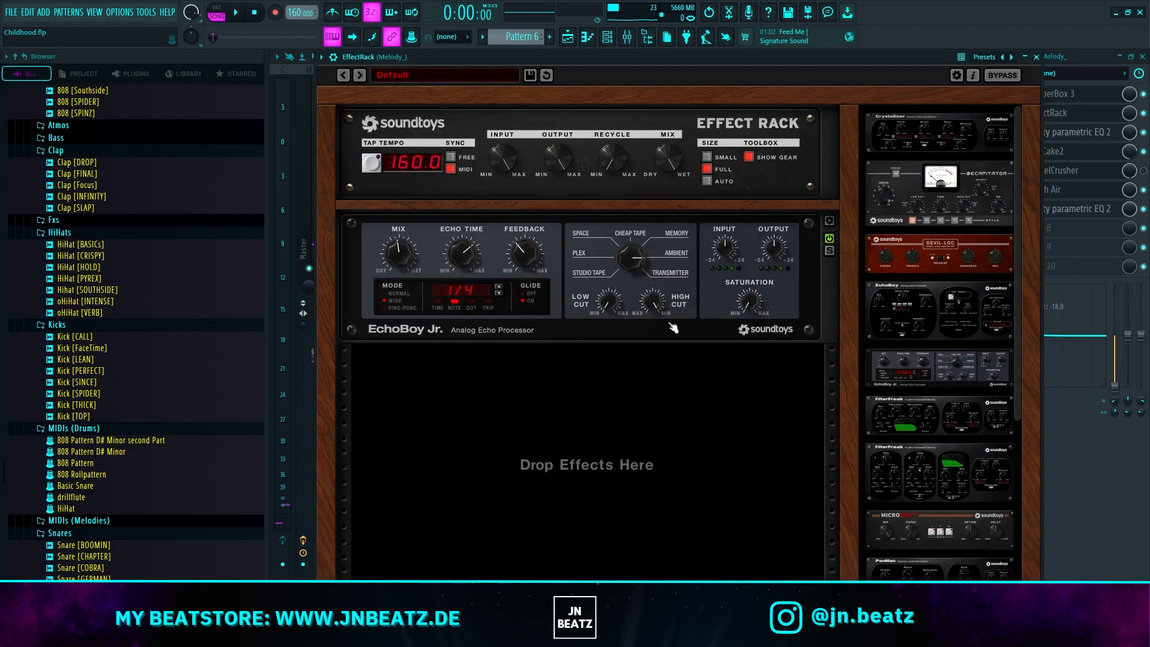
left_click(1091, 134)
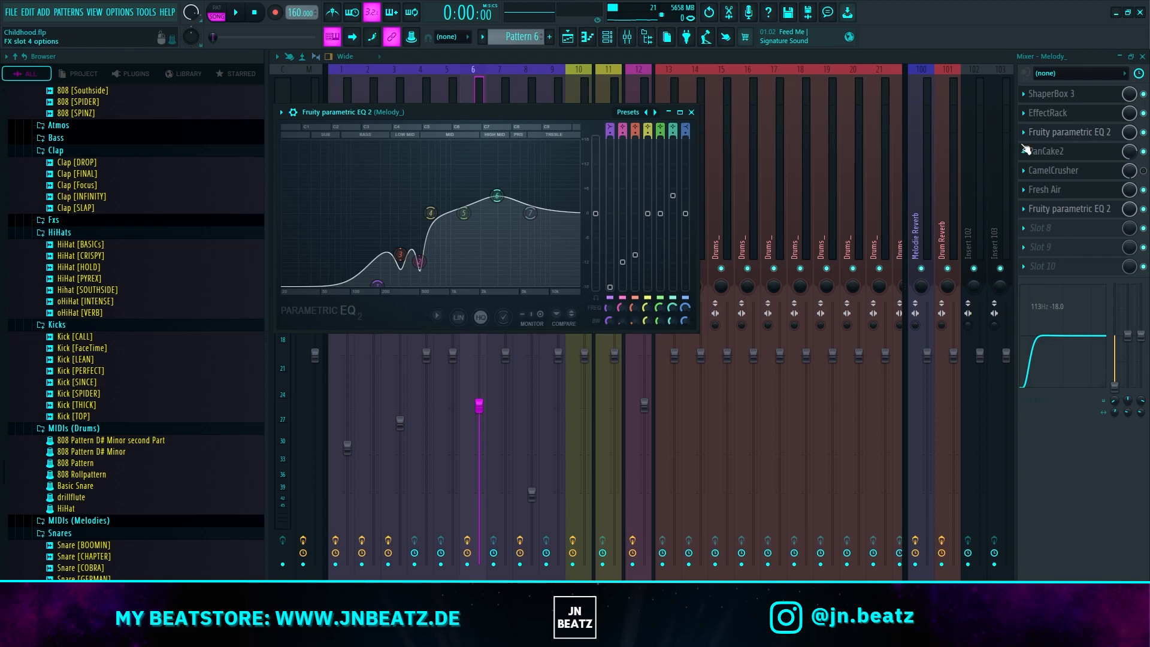
left_click(1072, 156)
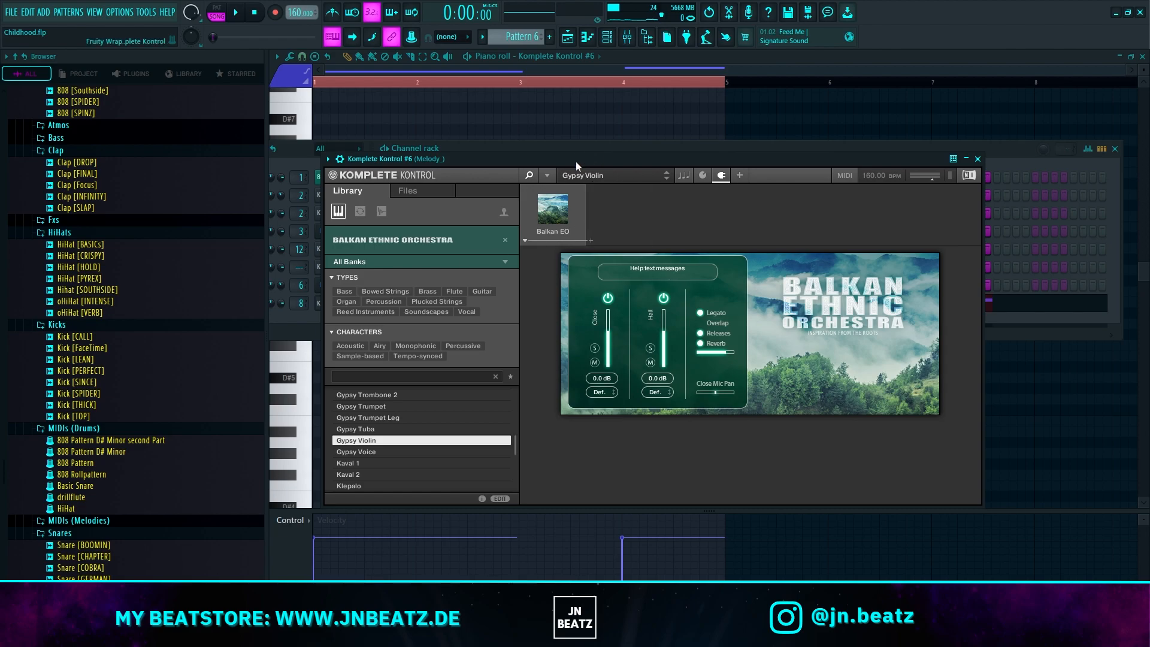
Step: View Pattern 6's Komplete Kontrol #6 Gypsy Violin instrument and play the pattern back on its own
left_click_drag(575, 161, 583, 161)
left_click(388, 150)
key("l")
key("space")
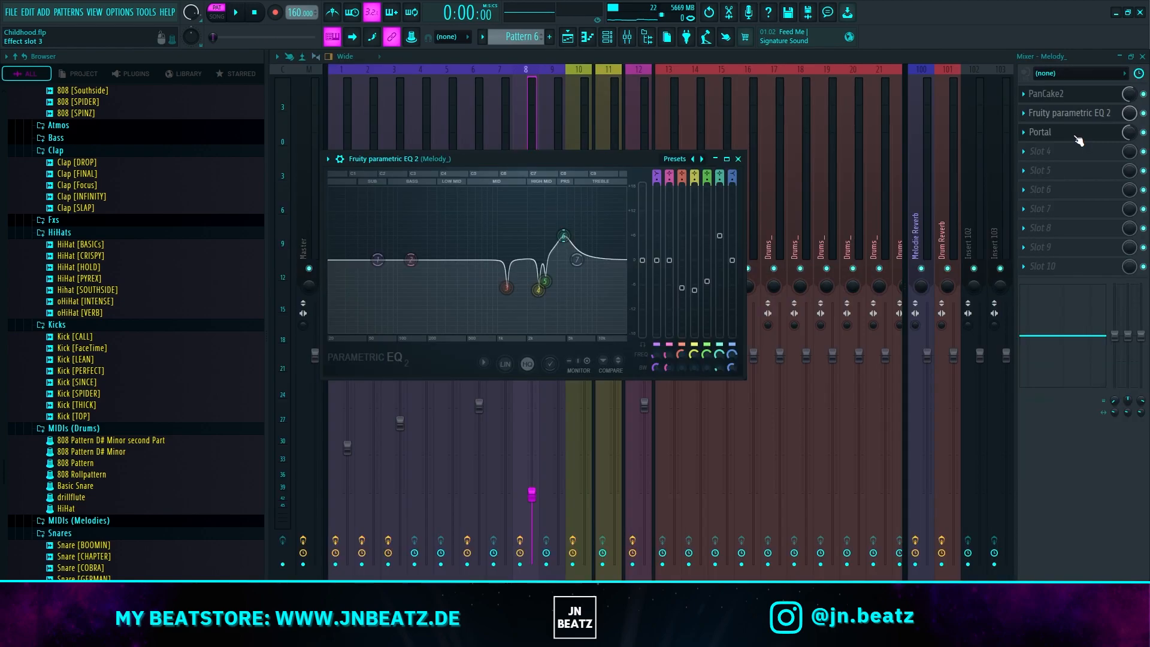
left_click(1075, 136)
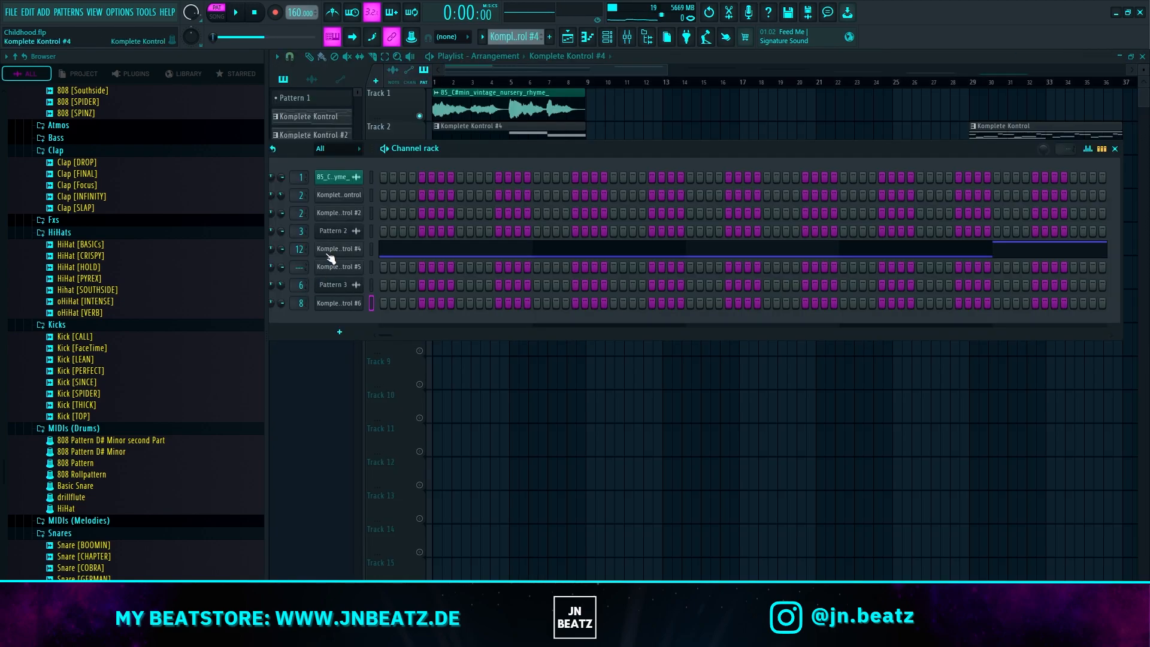
Step: View the Komplete Kontrol #4 Rickenbacker Bass instrument, open its notes in the piano roll and play them back
left_click(328, 249)
left_click_drag(560, 226, 563, 202)
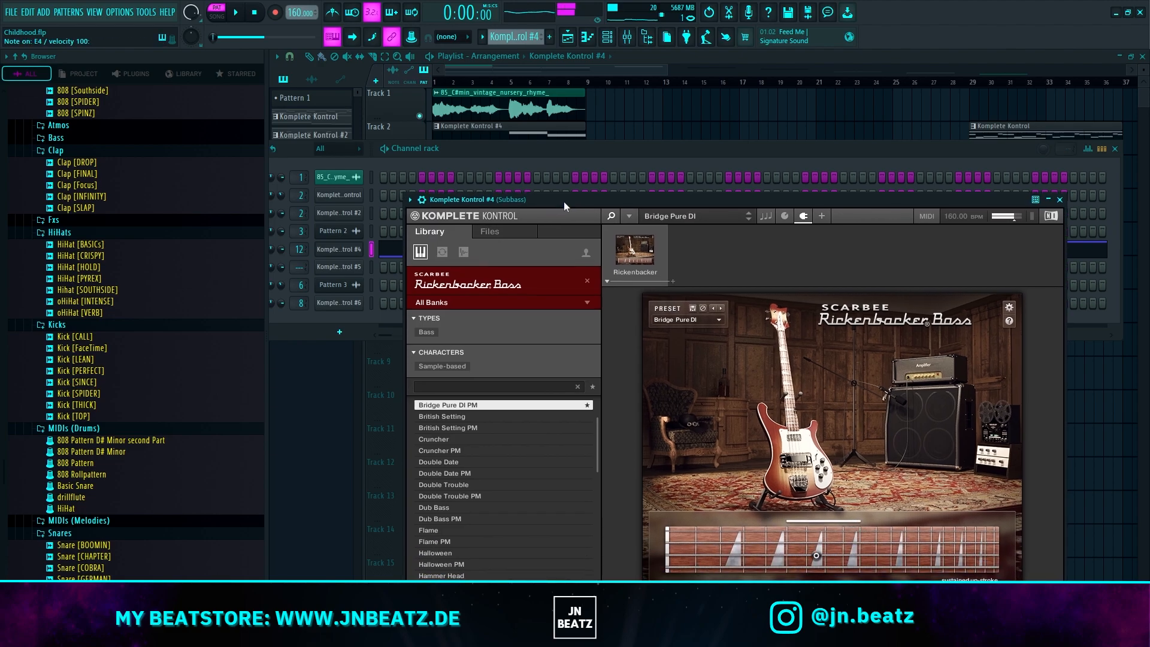
left_click(391, 250)
key("space")
scroll(508, 236, "down", 8)
scroll(767, 284, "down", 2, "ctrl")
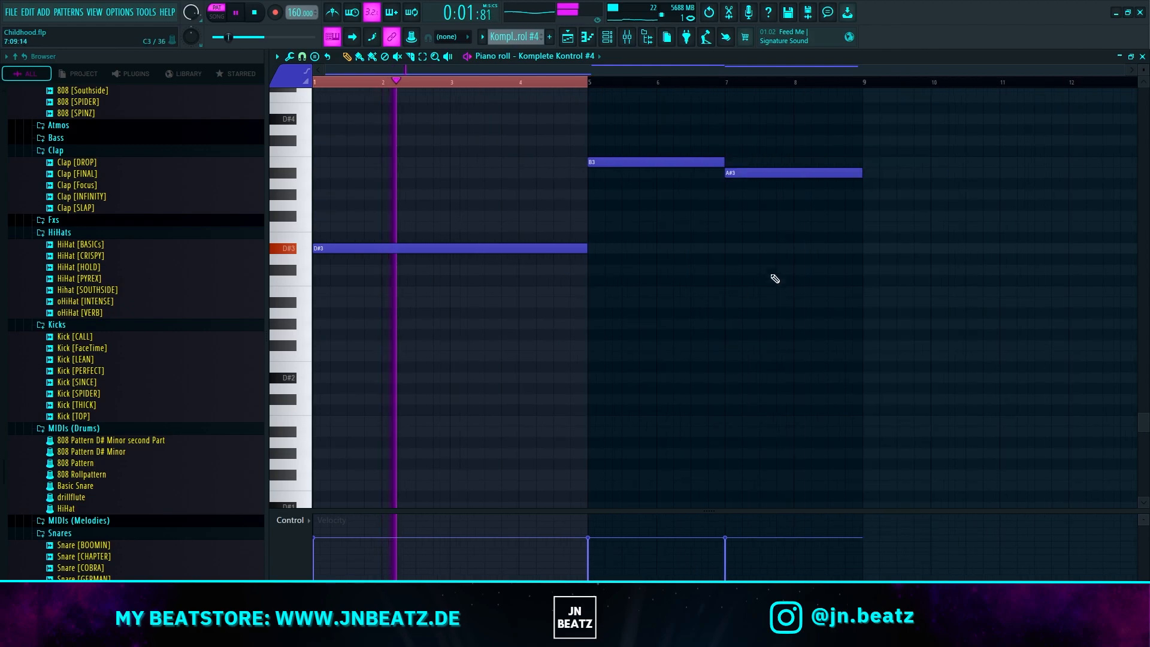
Step: Return to the playlist, play the layered melody arrangement in song mode and stop playback
key("F5")
key("l")
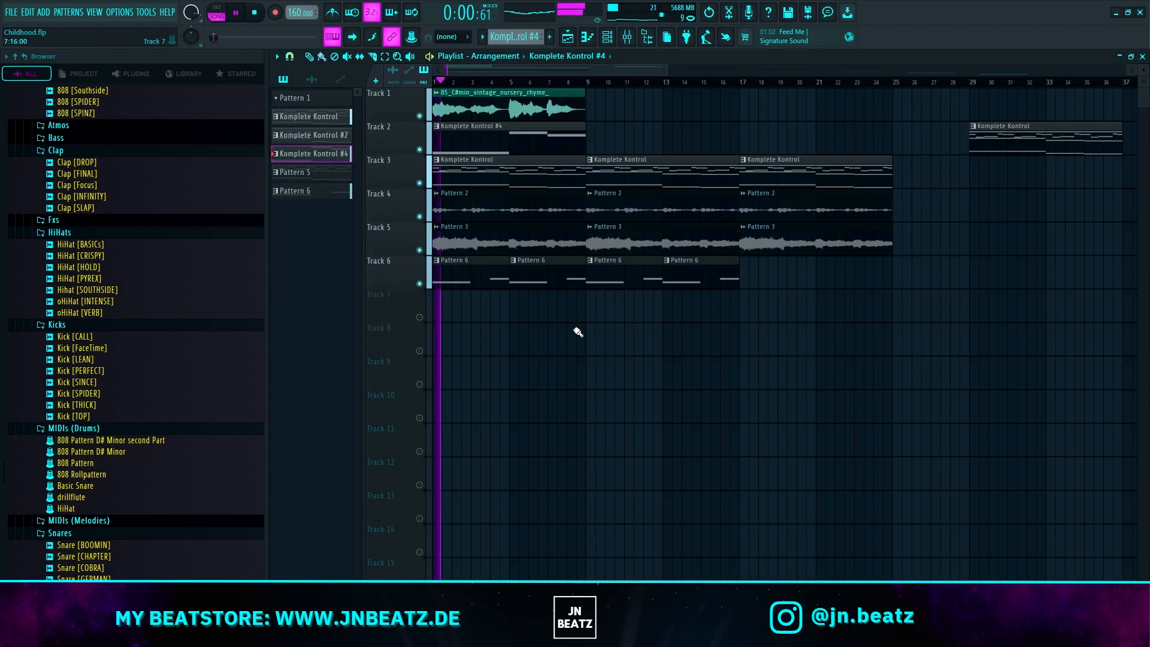
scroll(862, 385, "down", 2, "ctrl")
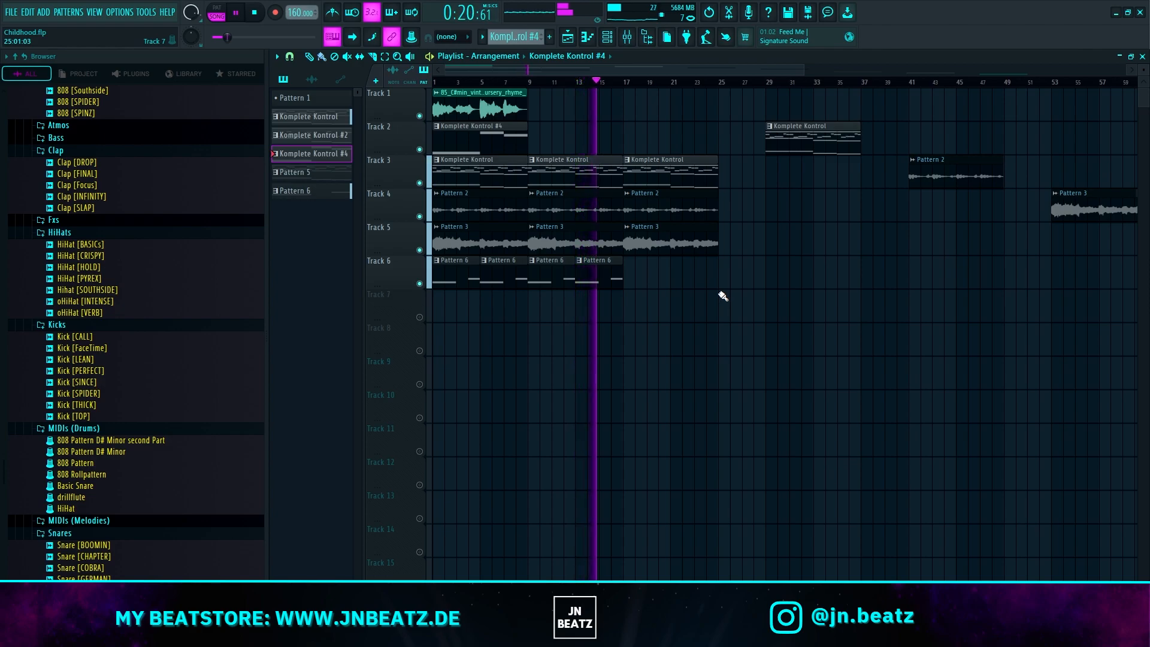
scroll(723, 295, "down", 2)
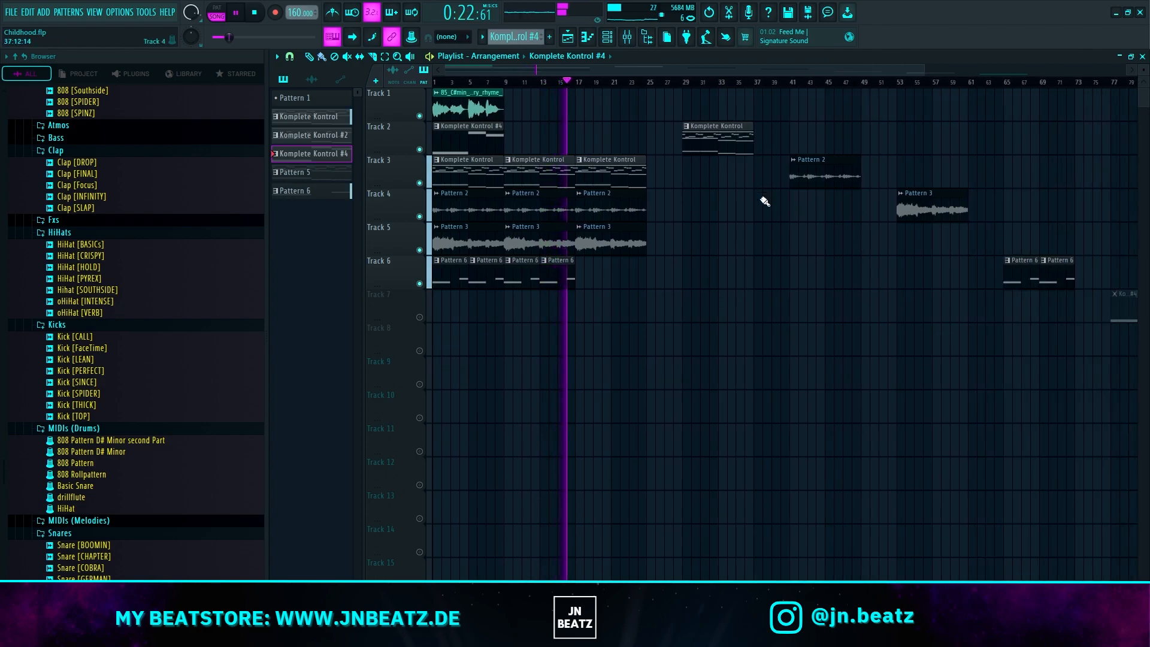
key("space")
Step: Delete all spare clips from bar 29 onward on Tracks 2 to 8 of the playlist
scroll(770, 279, "down", 1)
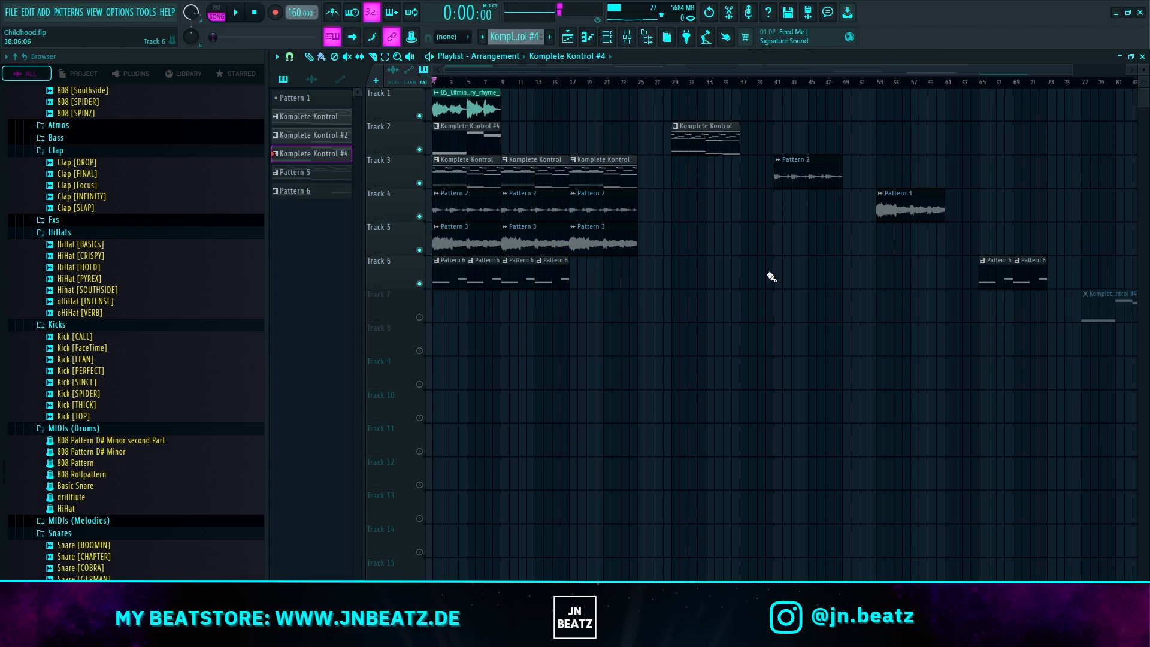
scroll(770, 279, "down", 2)
left_click_drag(1097, 423, 752, 173, "ctrl")
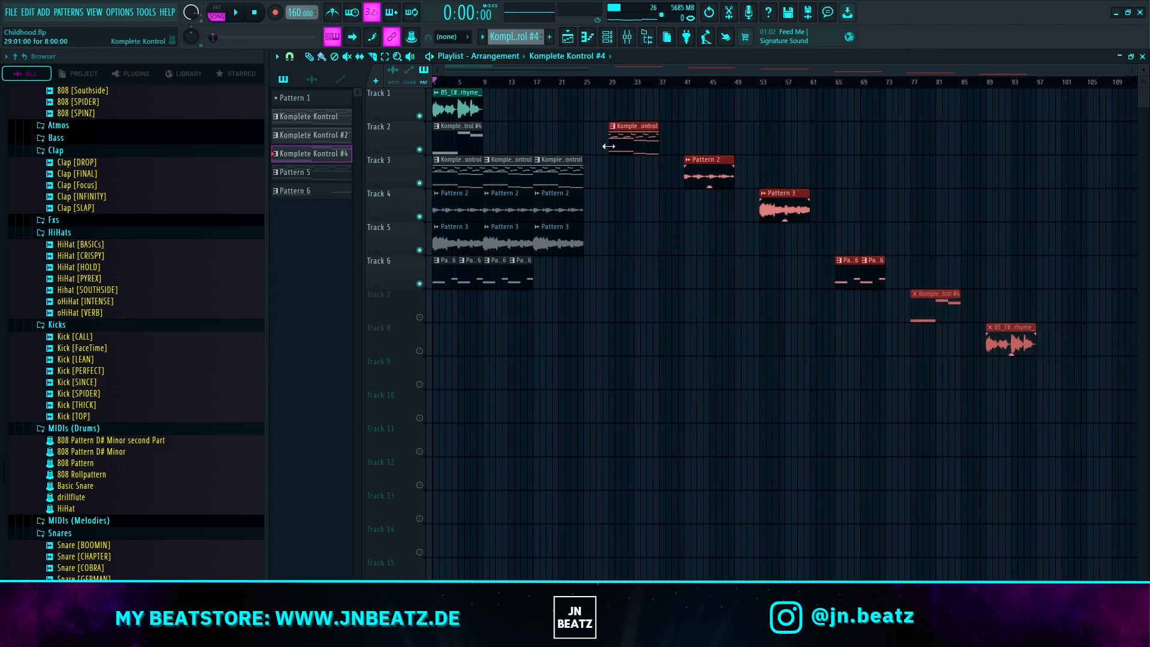
key("Delete")
scroll(77, 326, "up", 9)
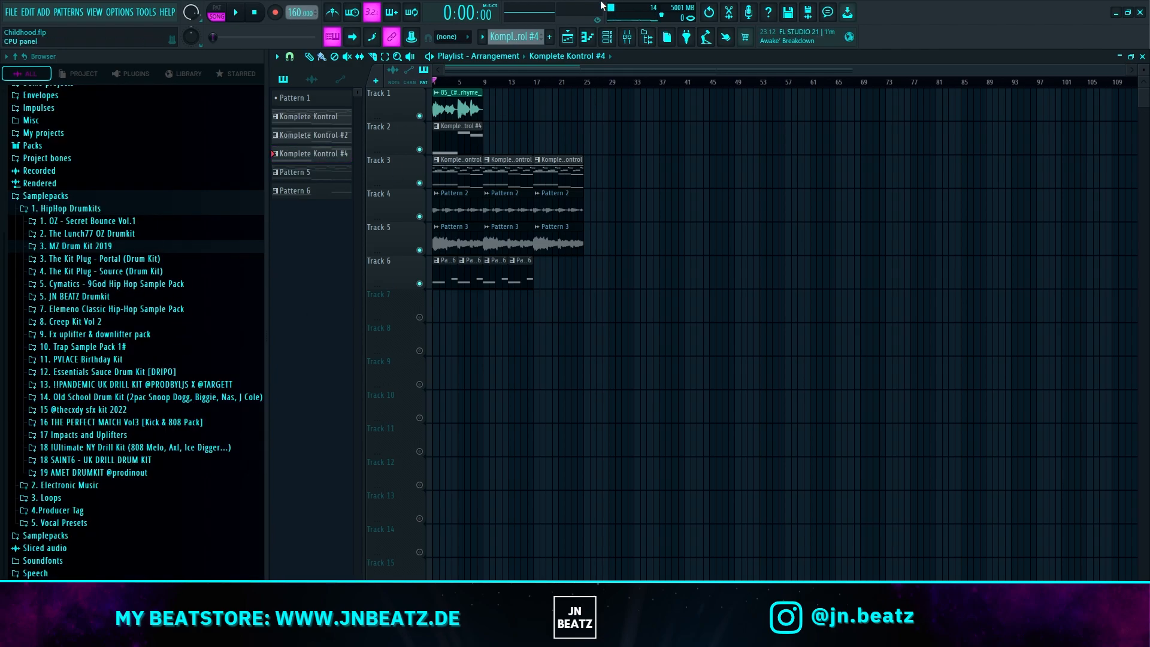
Step: Add the 808 [Southside] sample from the JN BEATZ Drumkit's 808s folder to the channel rack
left_click(607, 36)
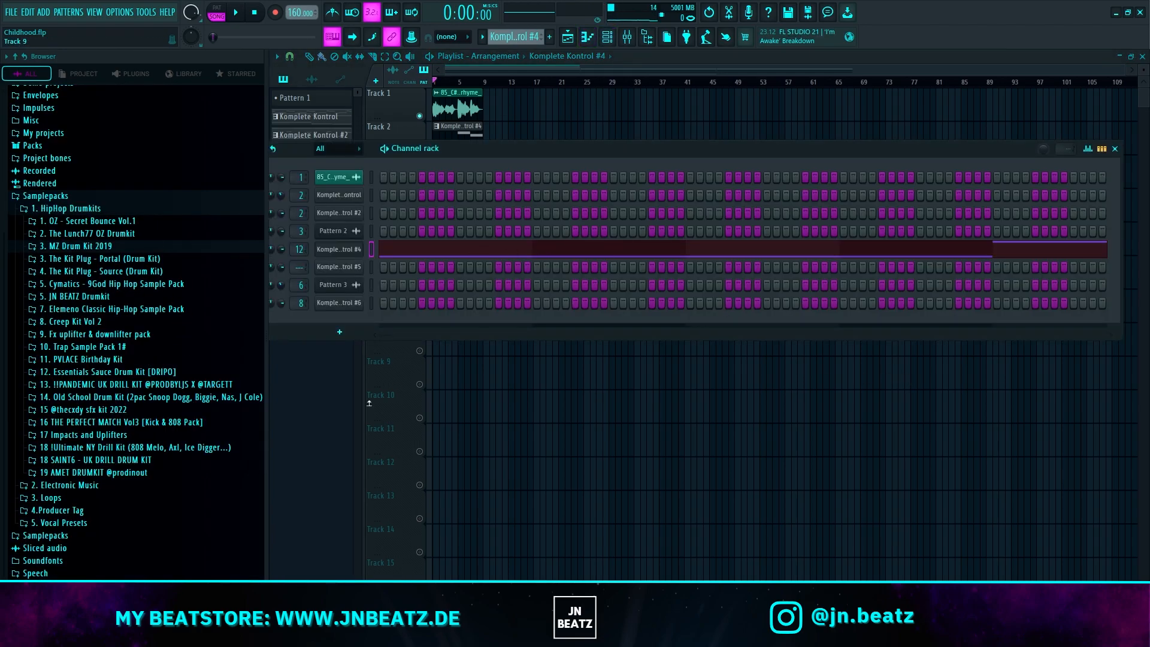
left_click(90, 297)
left_click(55, 309)
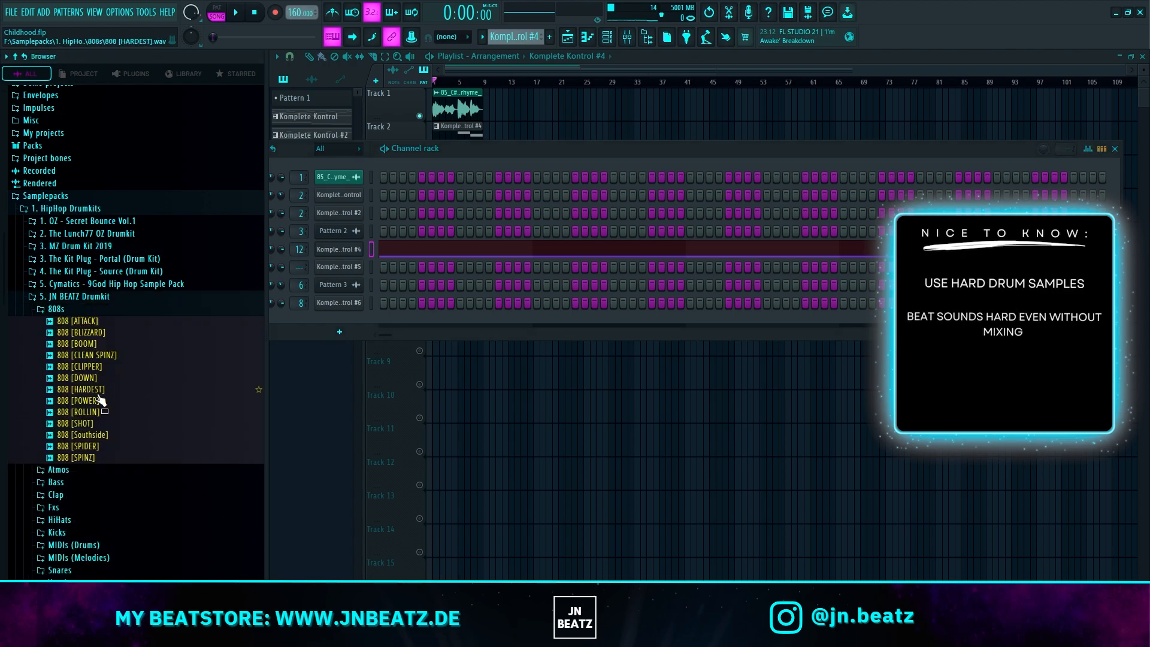
scroll(88, 361, "down", 3)
left_click(96, 366)
left_click_drag(338, 322, 337, 322)
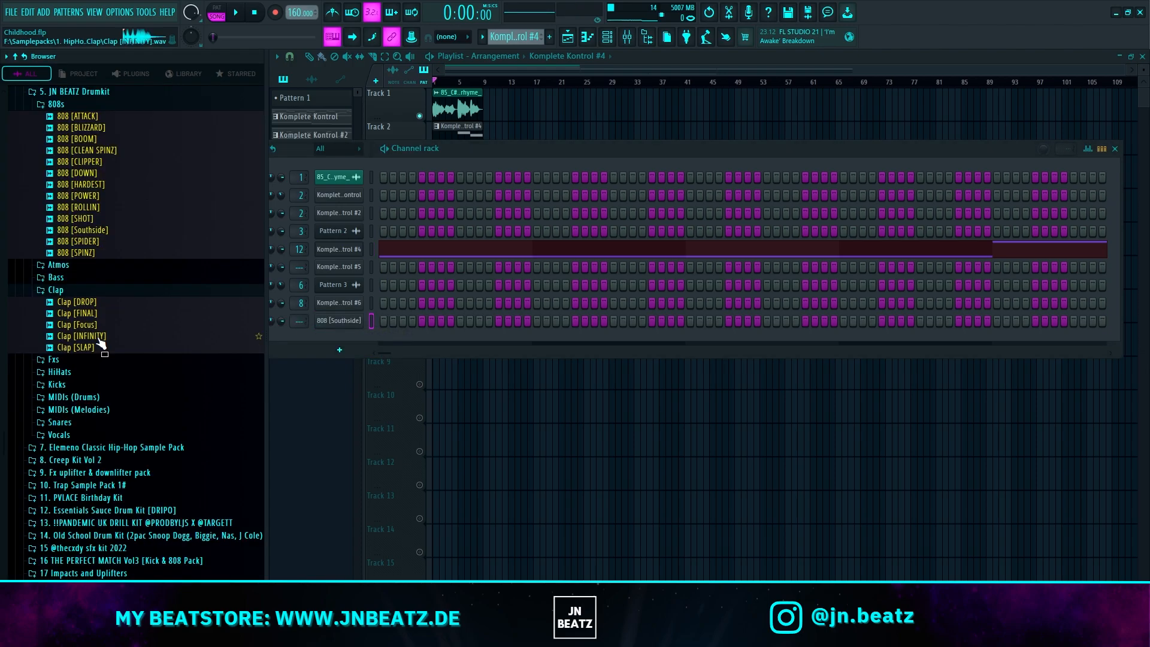
Step: Add the Clap [INFINITY] and Hihat [SOUTHSIDE] samples to the channel rack as new channels
left_click(100, 338)
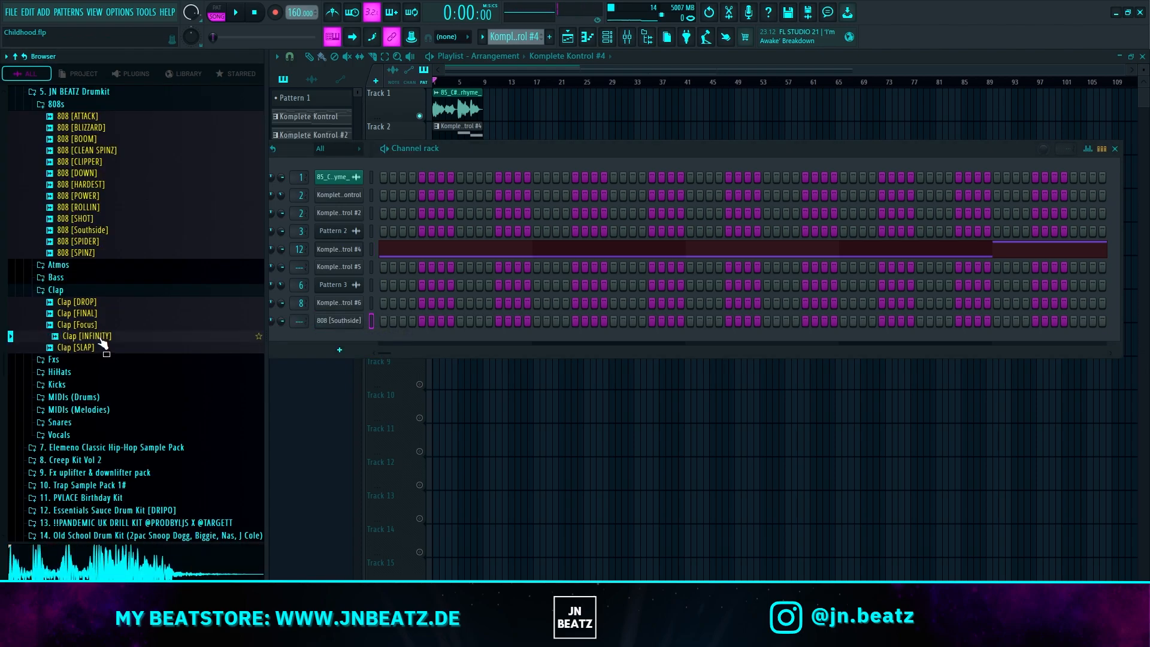
left_click_drag(308, 340, 333, 338)
left_click(116, 361)
left_click_drag(332, 339, 335, 353)
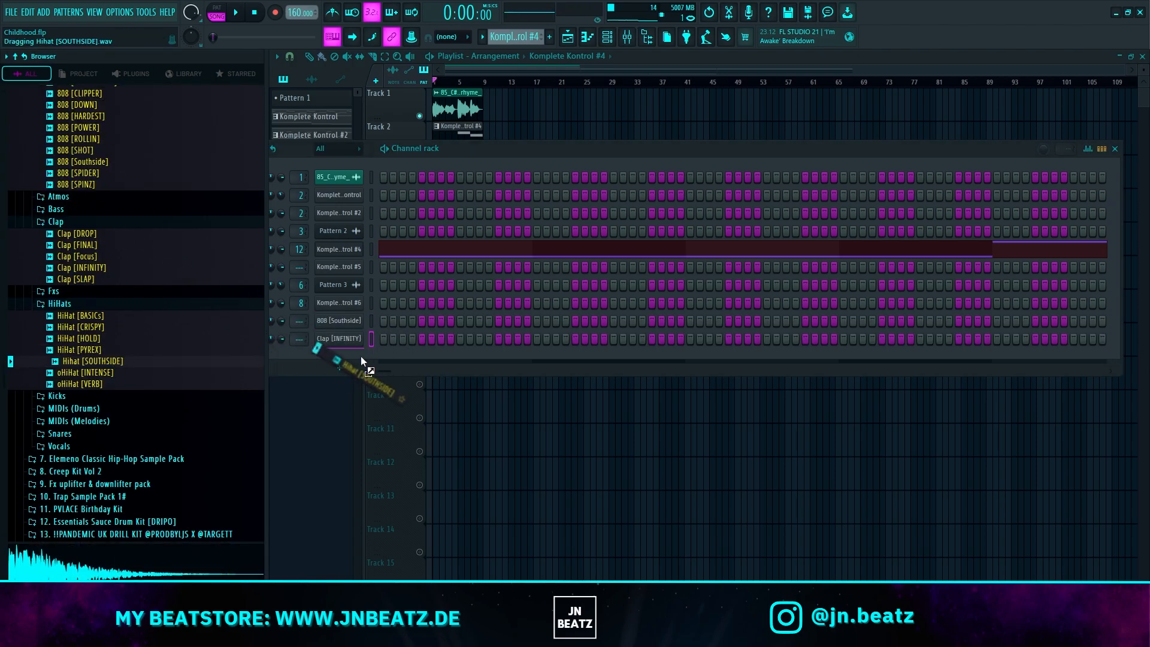
Step: Add the open hi-hats oHiHat [INTENSE] and oHiHat [VERB] to the channel rack
scroll(104, 371, "down", 3)
left_click(104, 307)
left_click_drag(197, 340, 344, 371)
left_click_drag(90, 315, 130, 327)
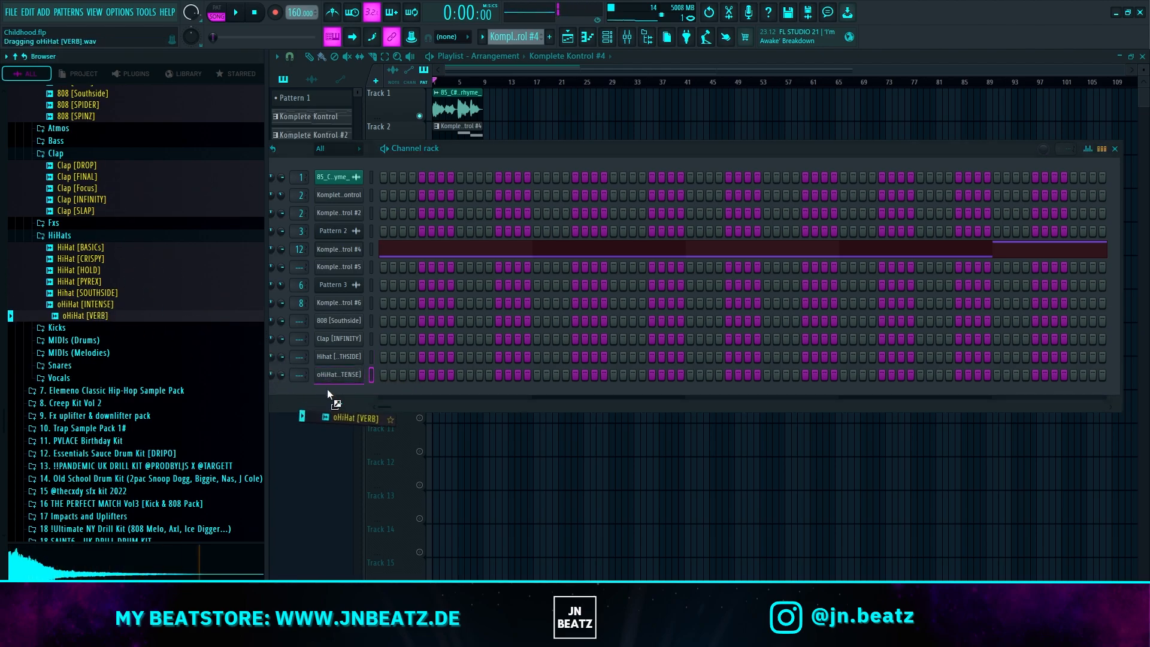
left_click_drag(328, 390, 311, 382)
Step: Add the Kick [THICK], Snare [COBRA] and Snare [INFINITY] samples to the channel rack
left_click(92, 356)
left_click_drag(339, 409, 329, 426)
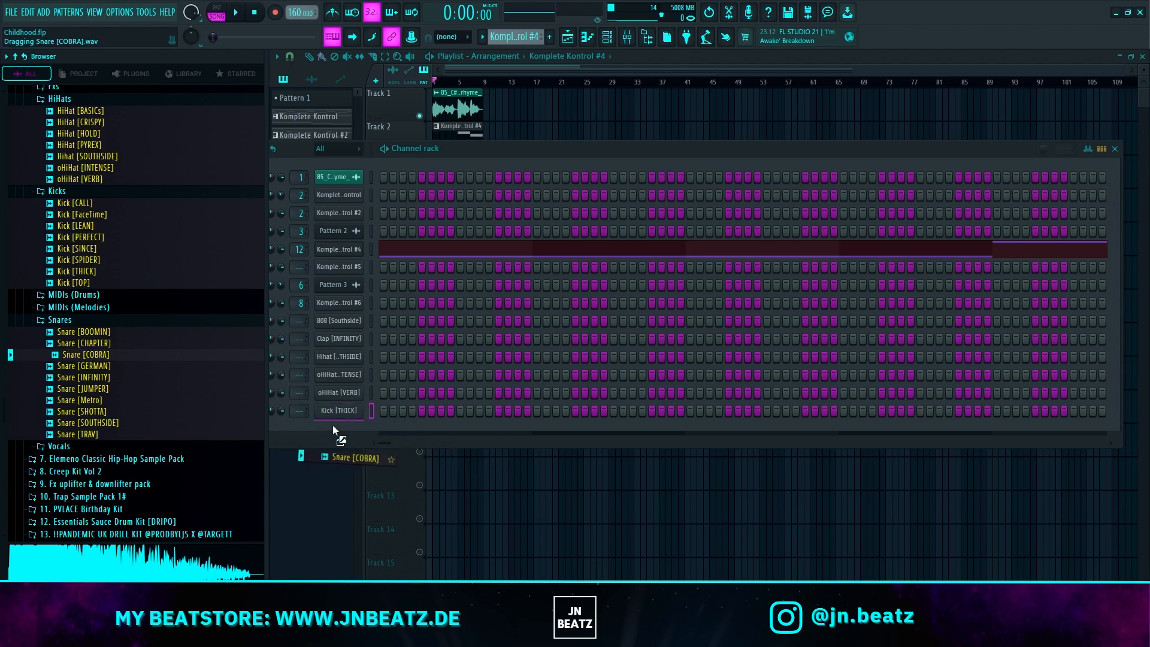
left_click_drag(80, 377, 101, 385)
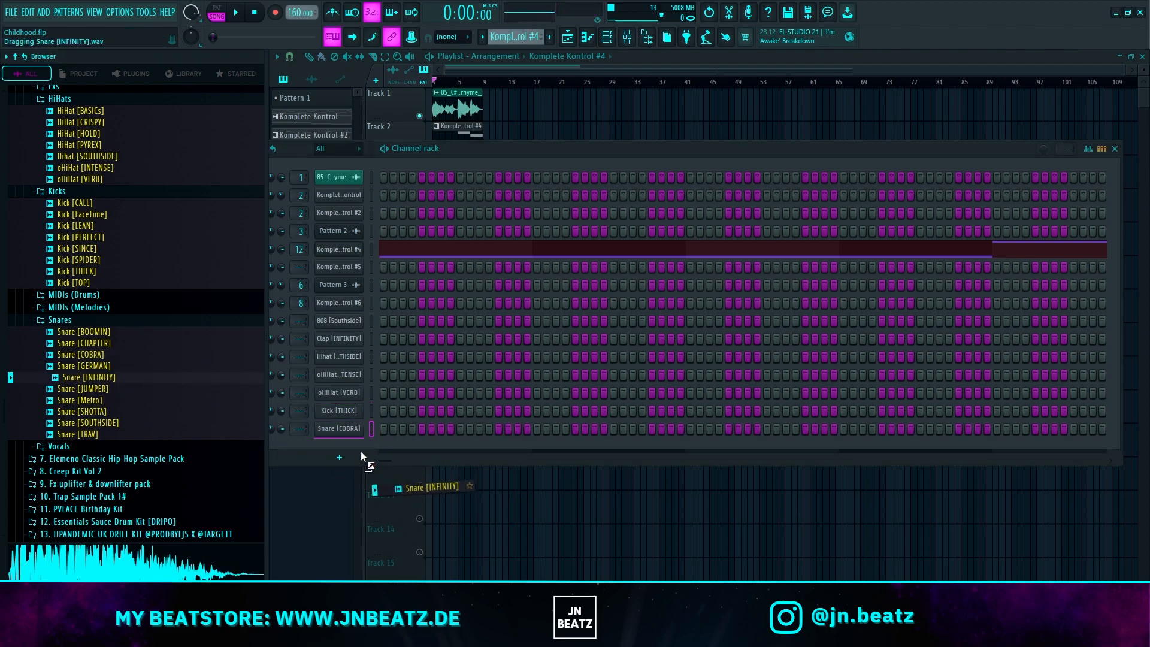
left_click_drag(337, 450, 337, 450)
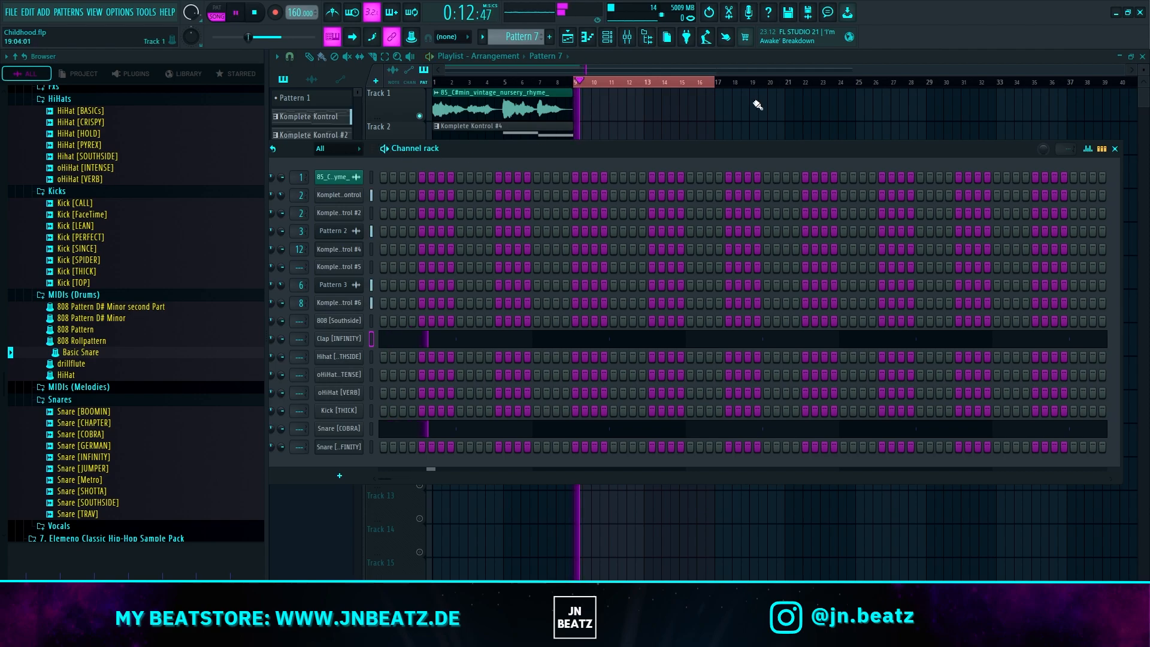
key("F6")
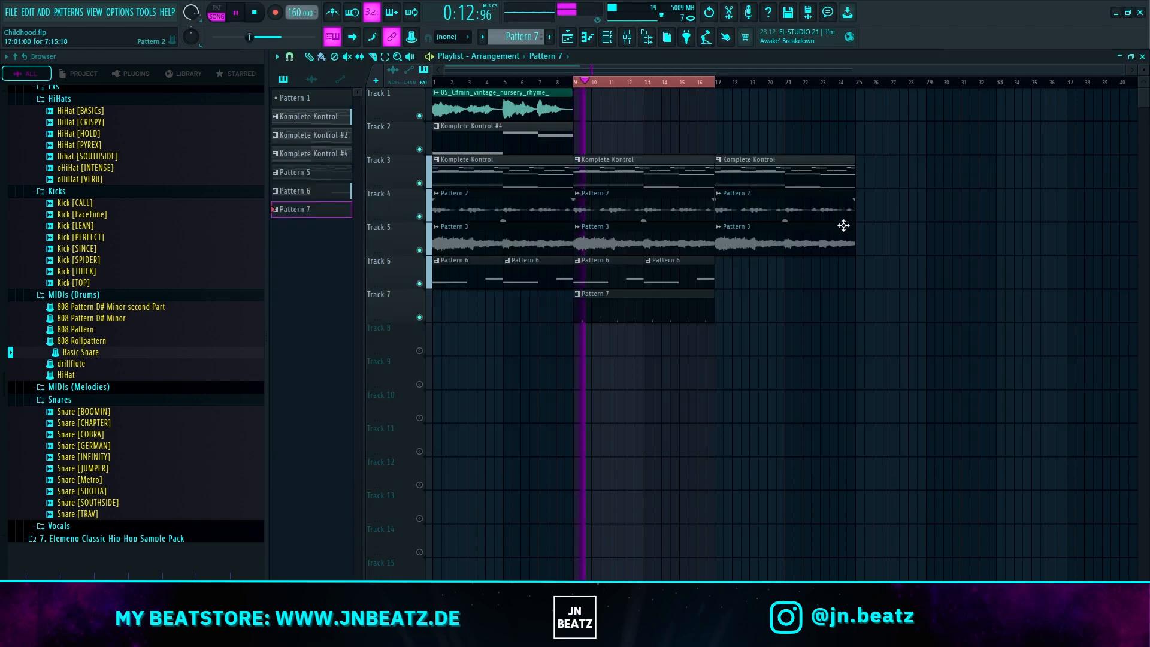
left_click(608, 38)
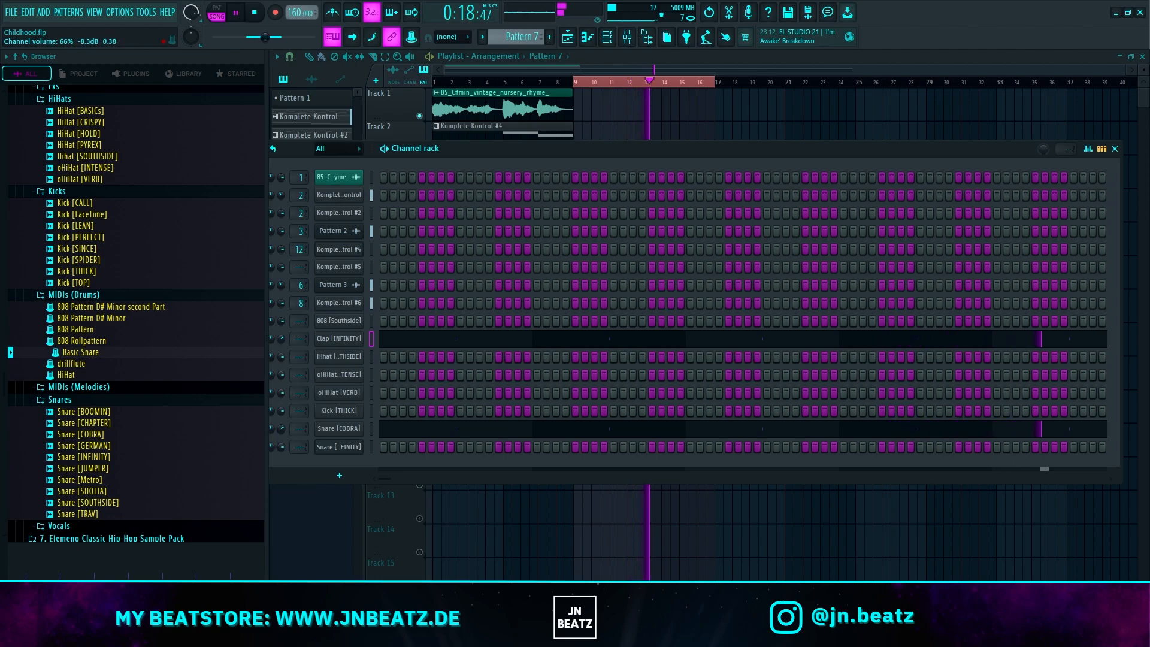
key("F6")
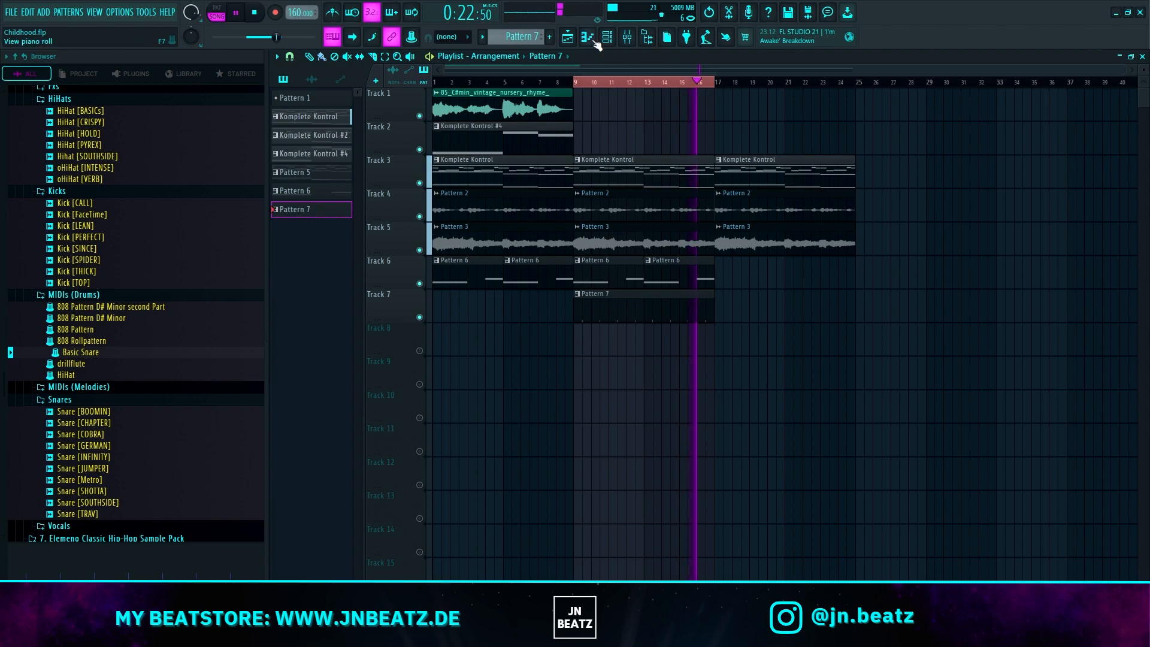
Step: Fill every second step of the Hihat [SOUTHSIDE] channel in Pattern 7
key("F6")
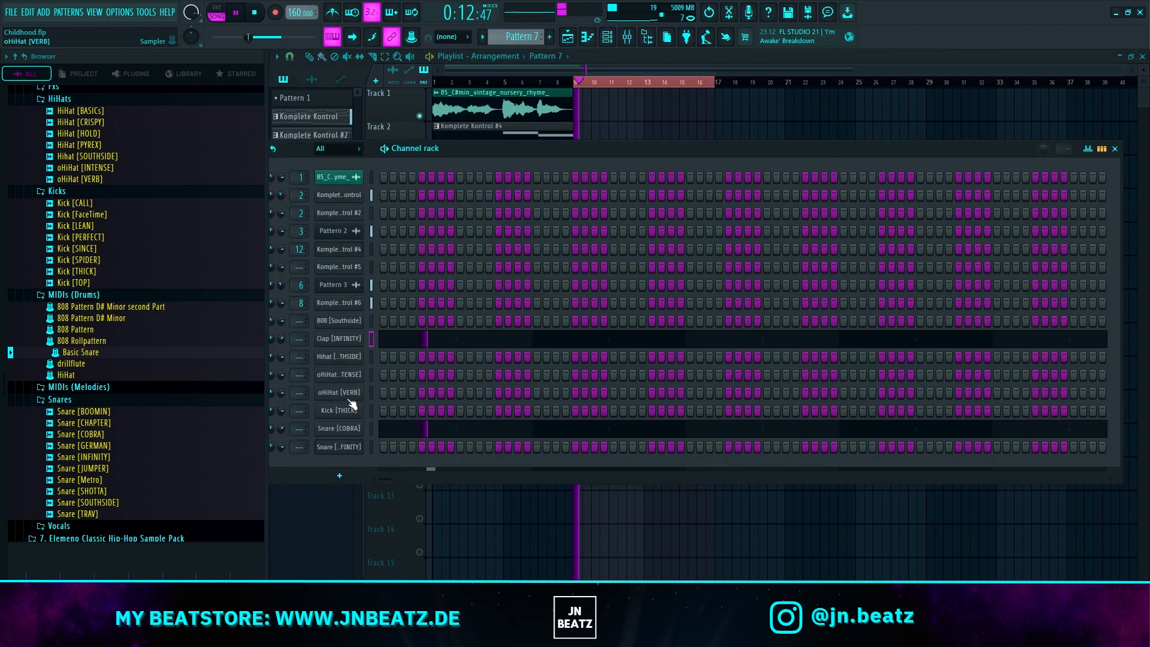
right_click(350, 359)
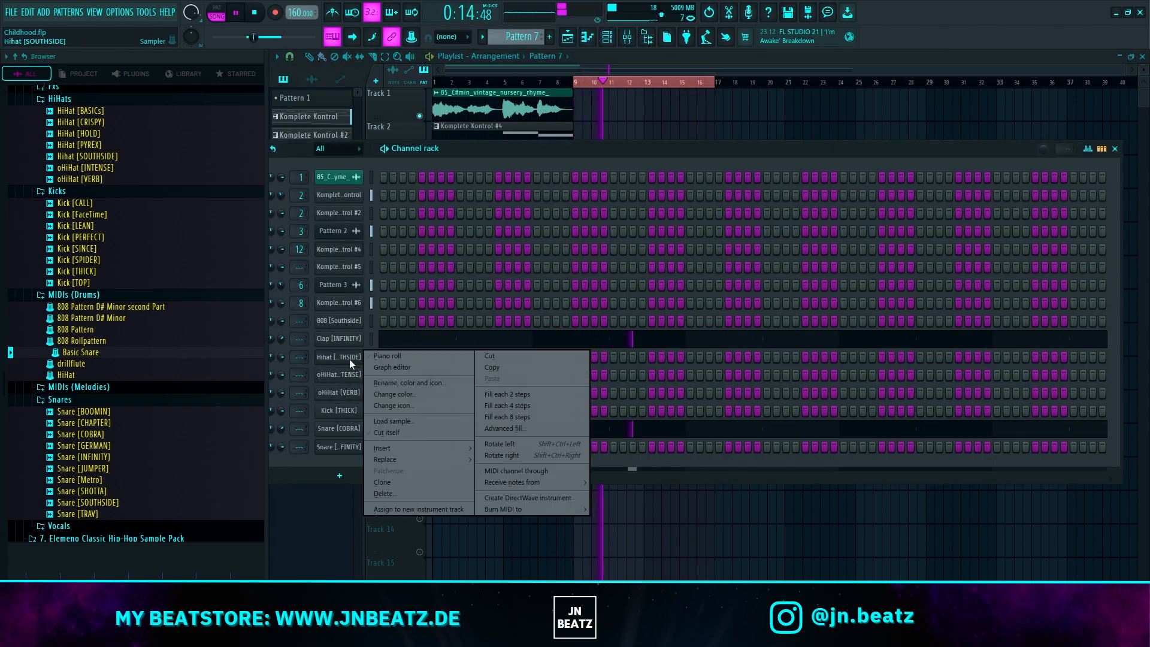
left_click(522, 395)
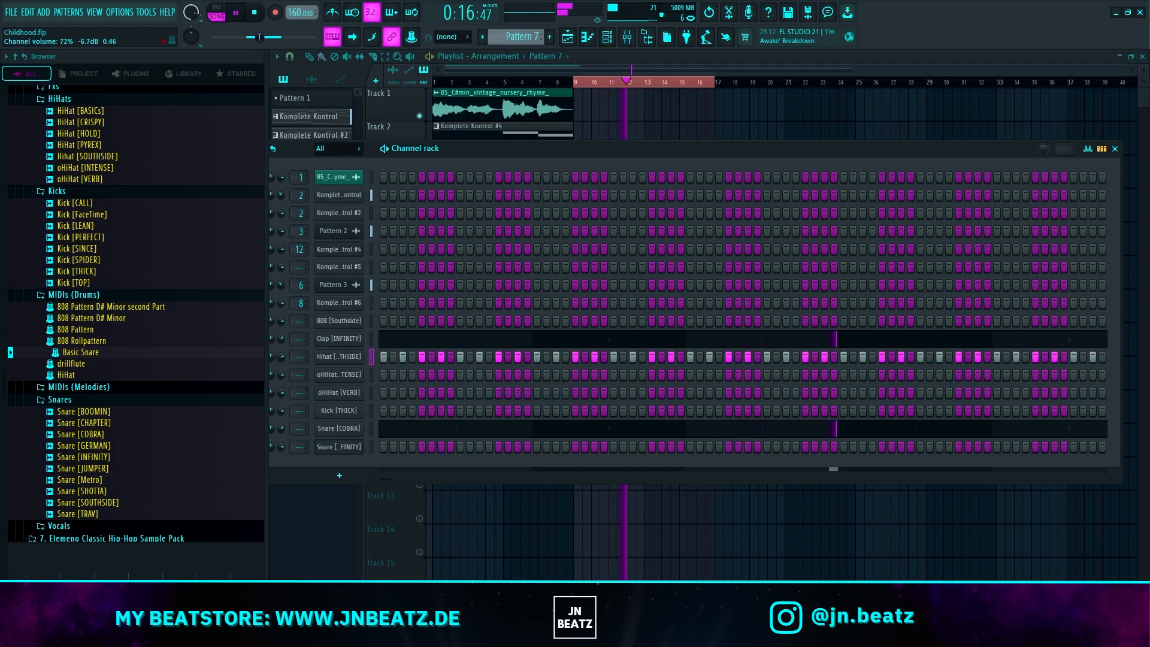
Step: Raise the sample fade-out slightly in the Hihat [SOUTHSIDE] channel settings and leave the sampler
left_click(337, 356)
left_click_drag(606, 341, 606, 335)
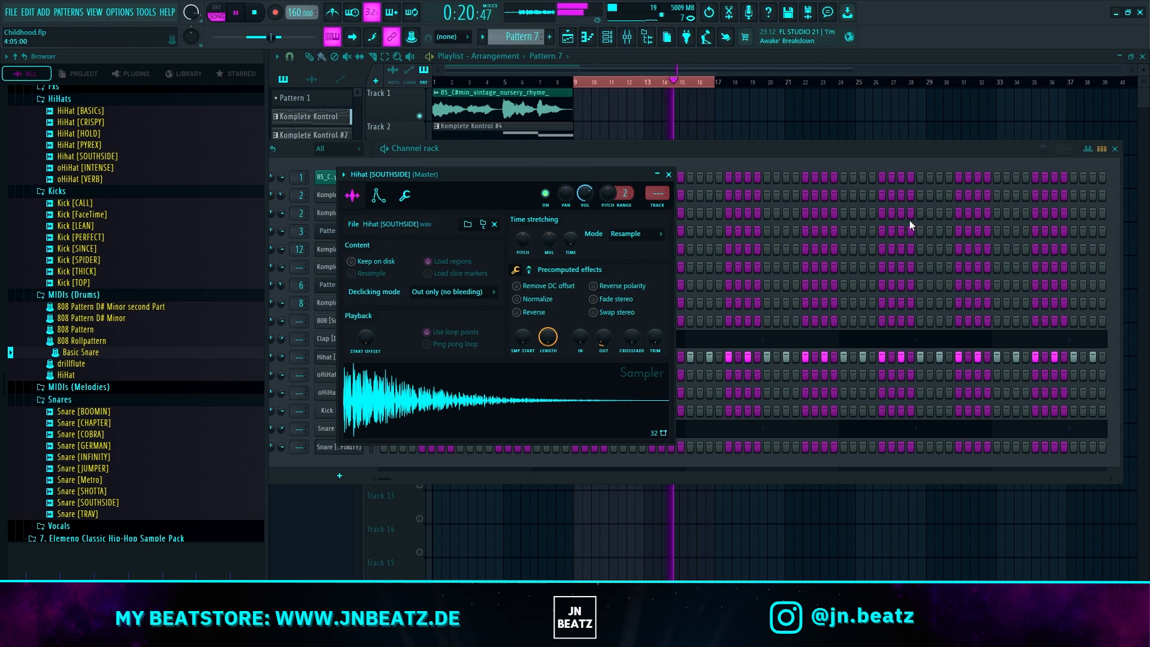
left_click(761, 147)
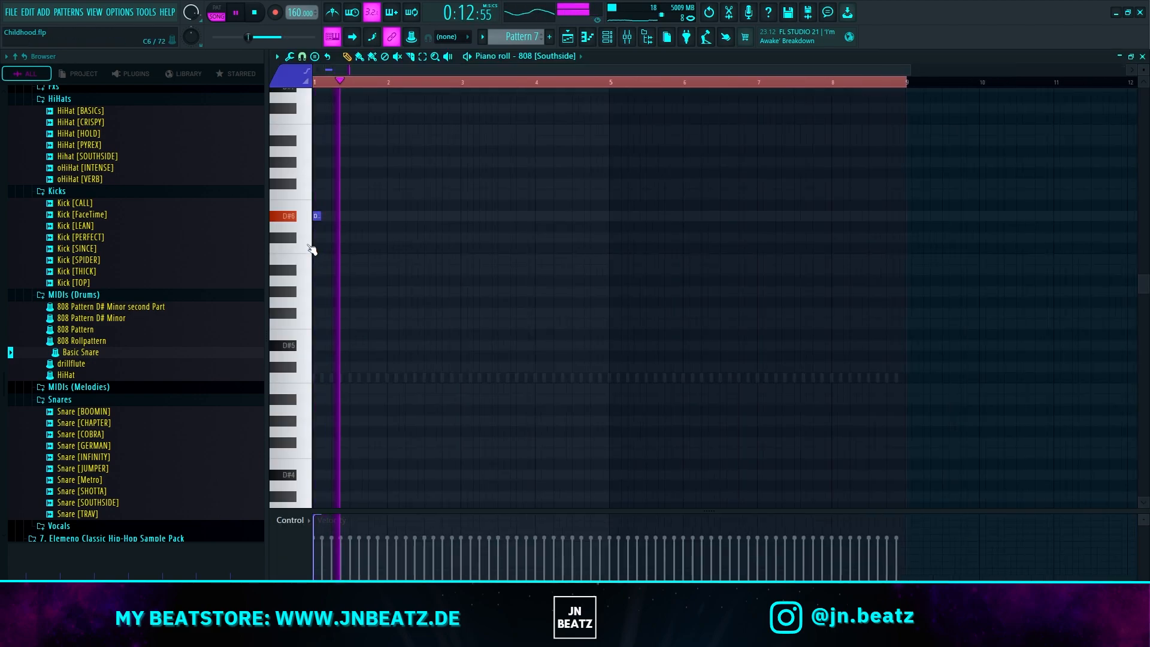
Step: Add two adjacent D#6 notes at the end of bar 1 in the 808 [Southside] piano roll and select them
left_click(495, 217)
key("space")
scroll(510, 227, "up", 3)
left_click(539, 219)
key("space")
scroll(663, 205, "down", 3)
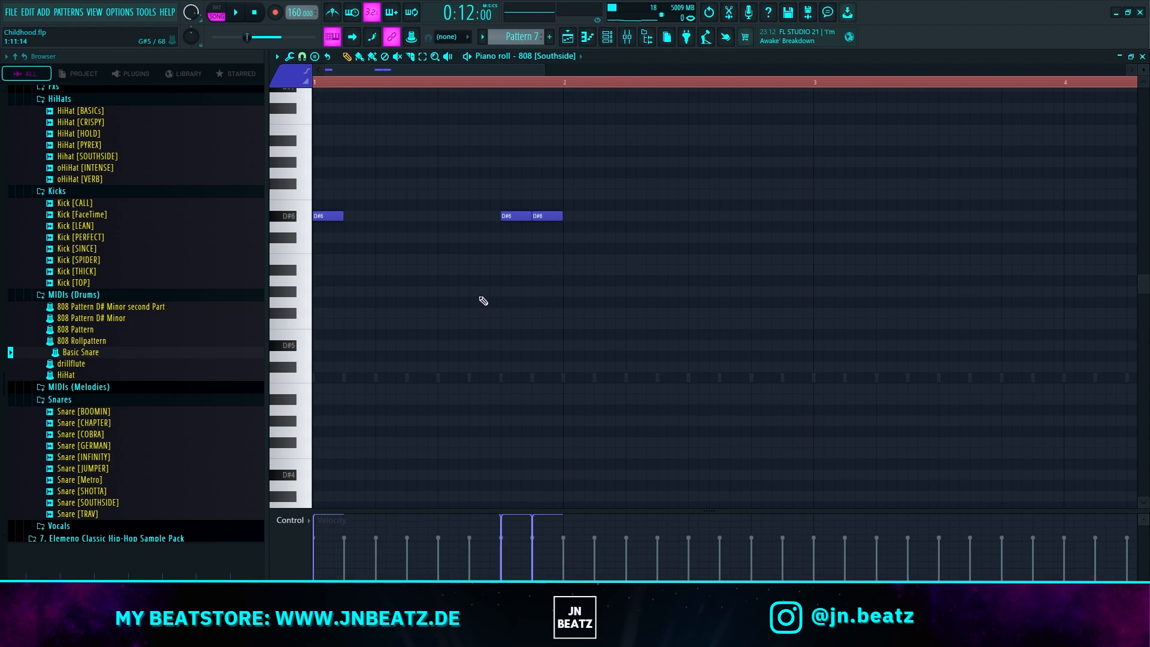
scroll(509, 288, "down", 2)
left_click_drag(548, 253, 437, 190)
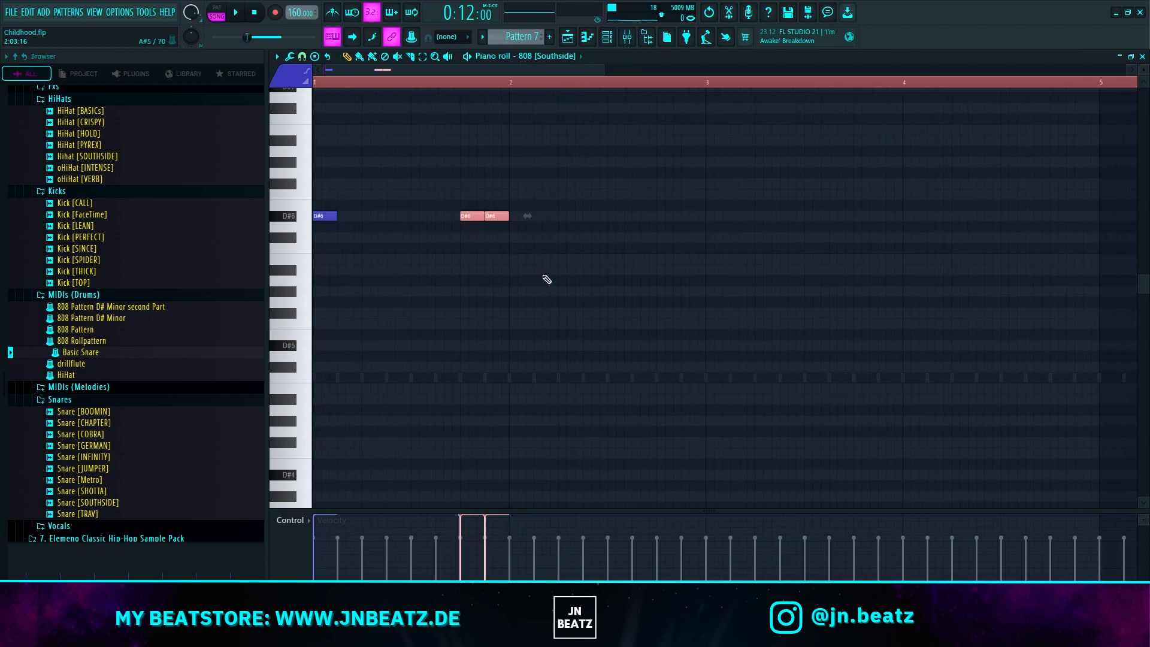
Step: During playback, add D#6 808 notes on beats 2 and 3 of bar 2, one right after beat 3, and one at bar 3's start
key("space")
scroll(530, 298, "up", 2)
left_click(603, 216)
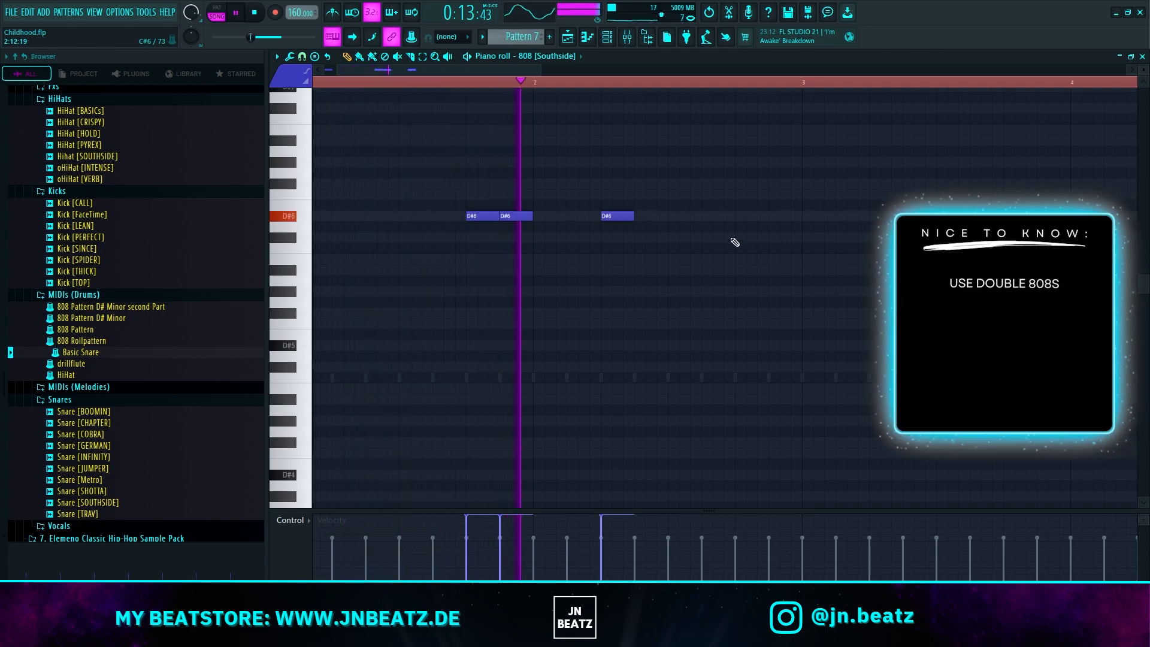
left_click(670, 217)
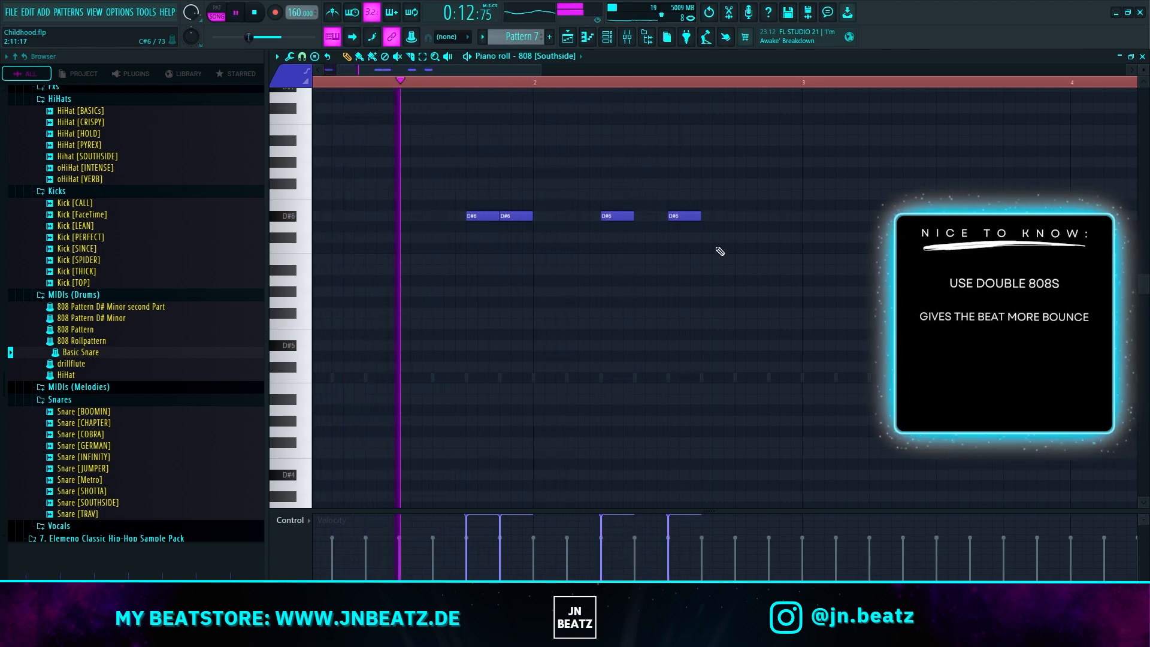
left_click(705, 216)
scroll(787, 272, "down", 2)
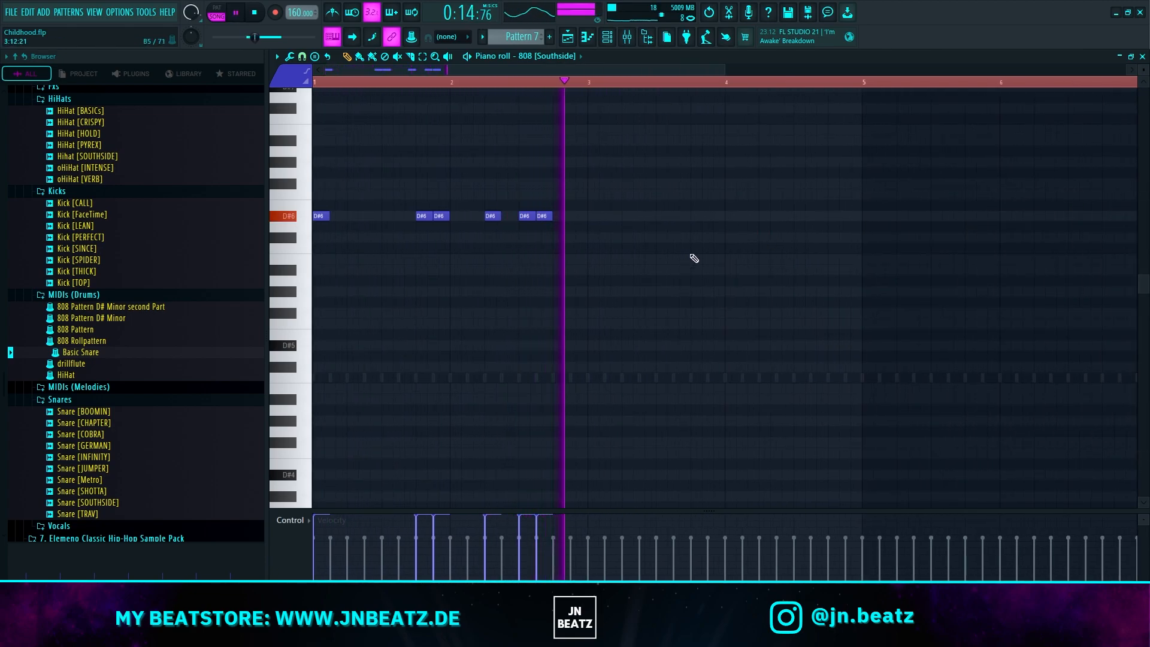
left_click(594, 218)
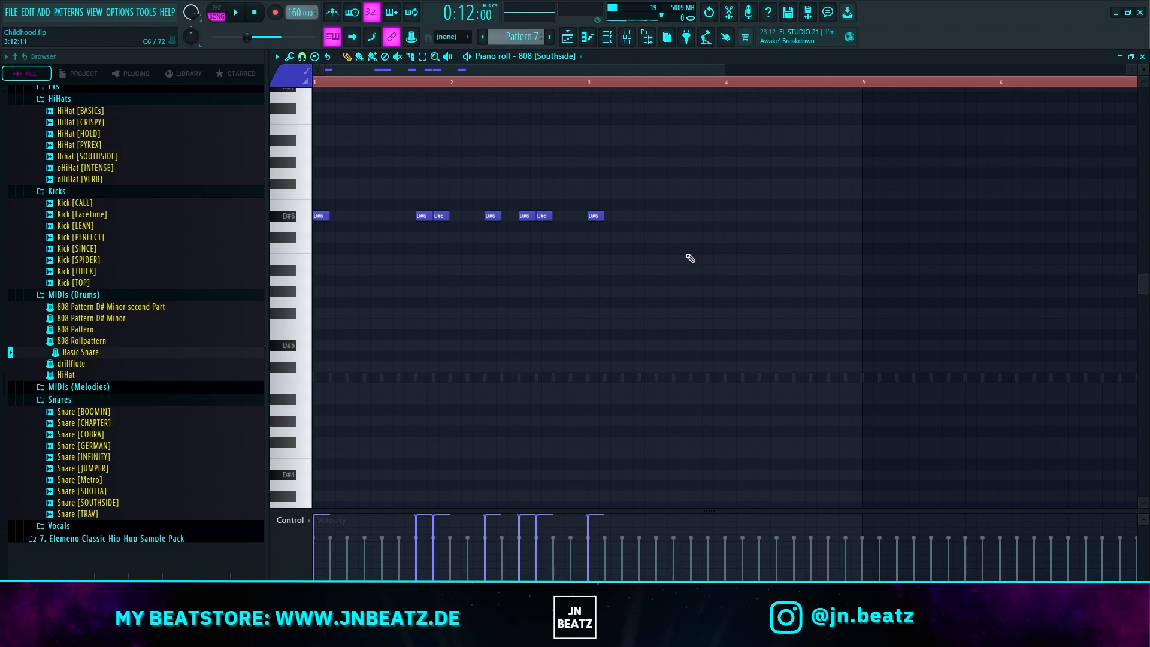
Step: Transpose all 808 [Southside] notes down one octave to D#5 and play the pattern back
key("ctrl+Down")
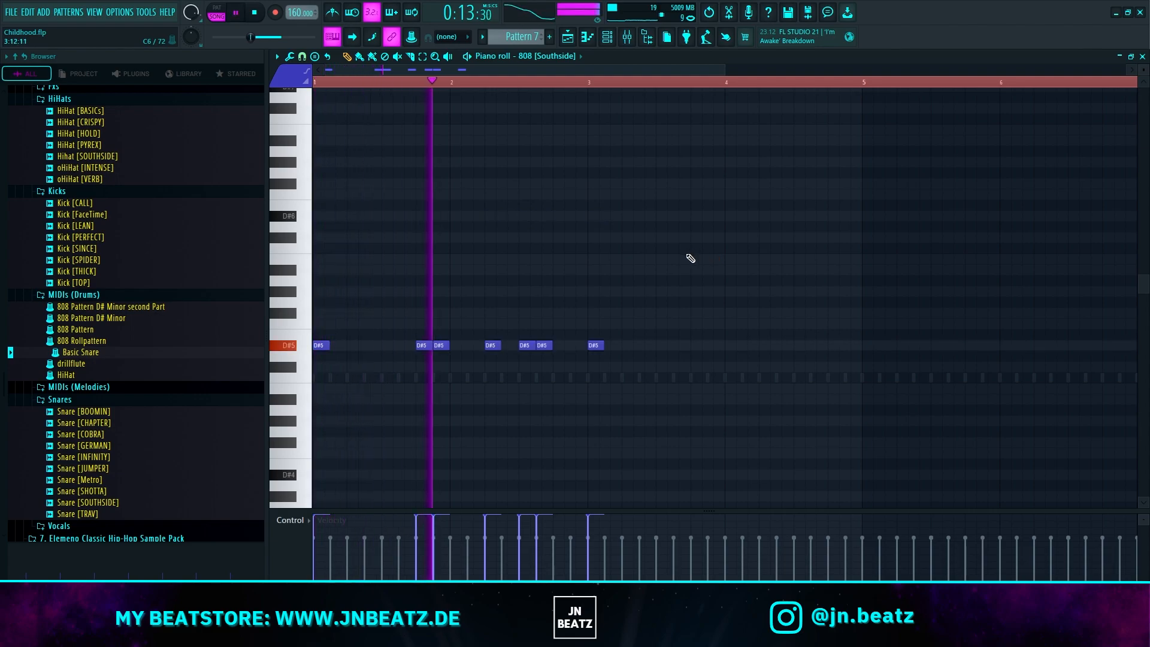
key("space")
key("space")
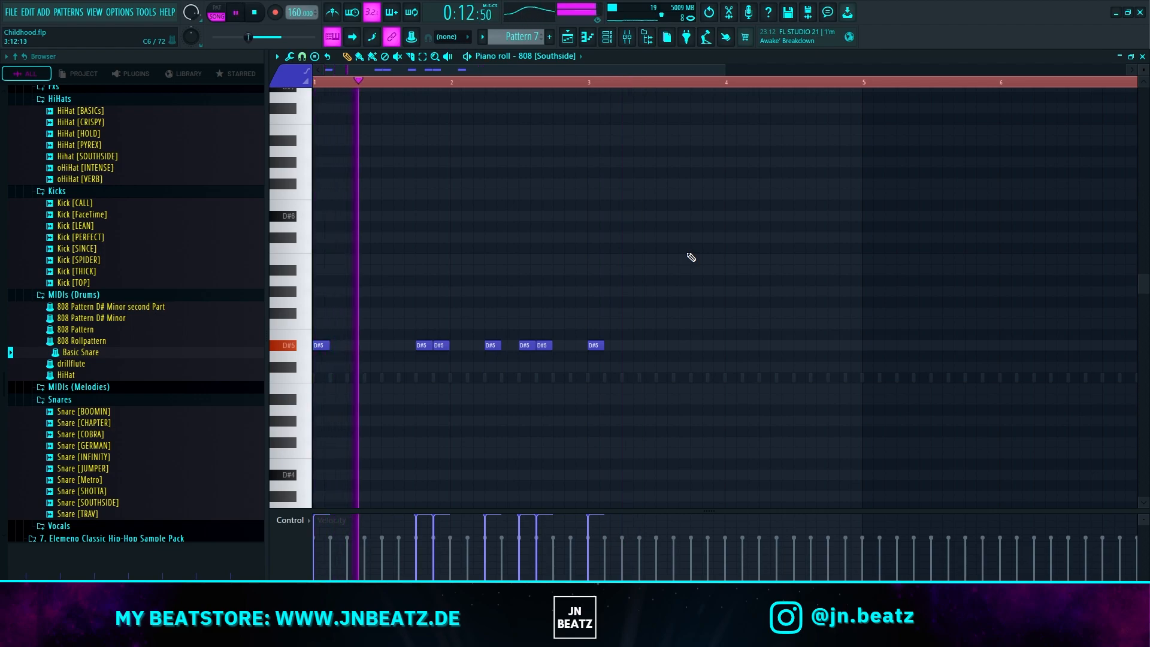
Step: Add a D#5 slide note in the last beat of bar 3 on the 808 [Southside] and align an A#4 note beneath it
key("space")
scroll(716, 360, "up", 1)
double_click(691, 347)
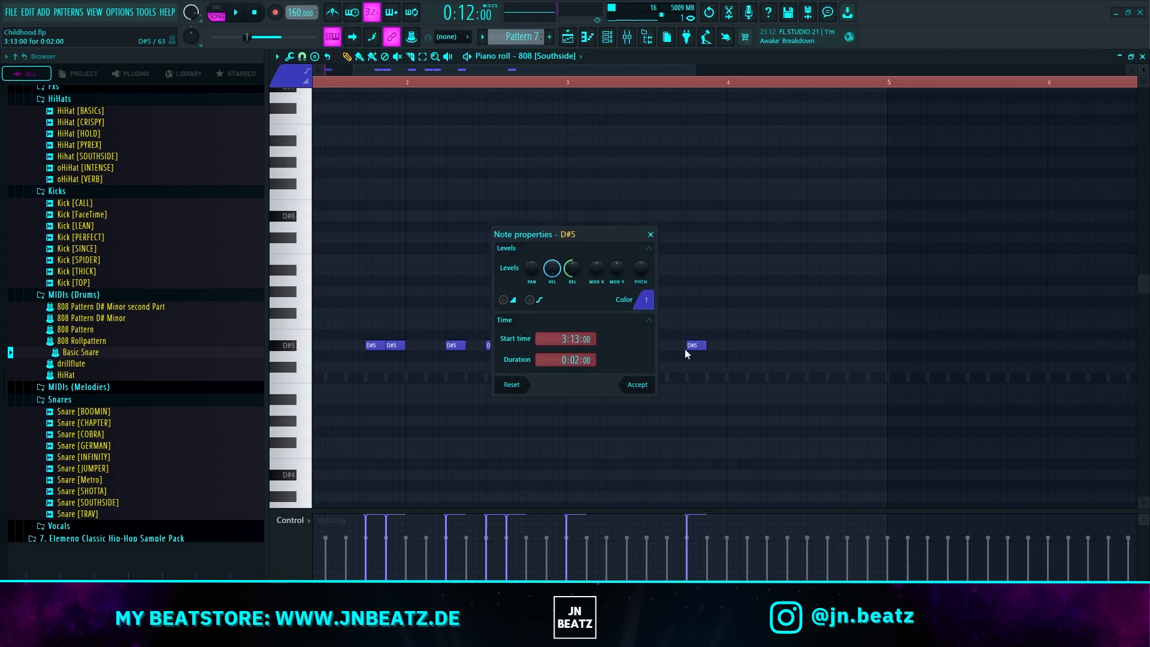
left_click(635, 388)
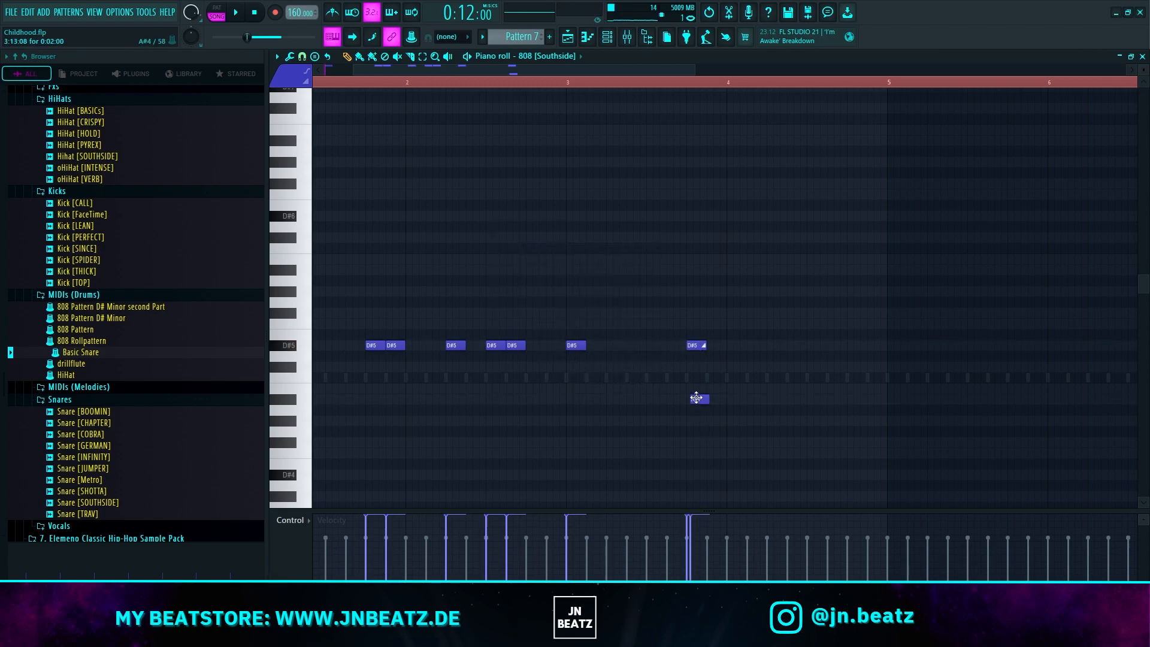
left_click_drag(690, 388, 687, 388)
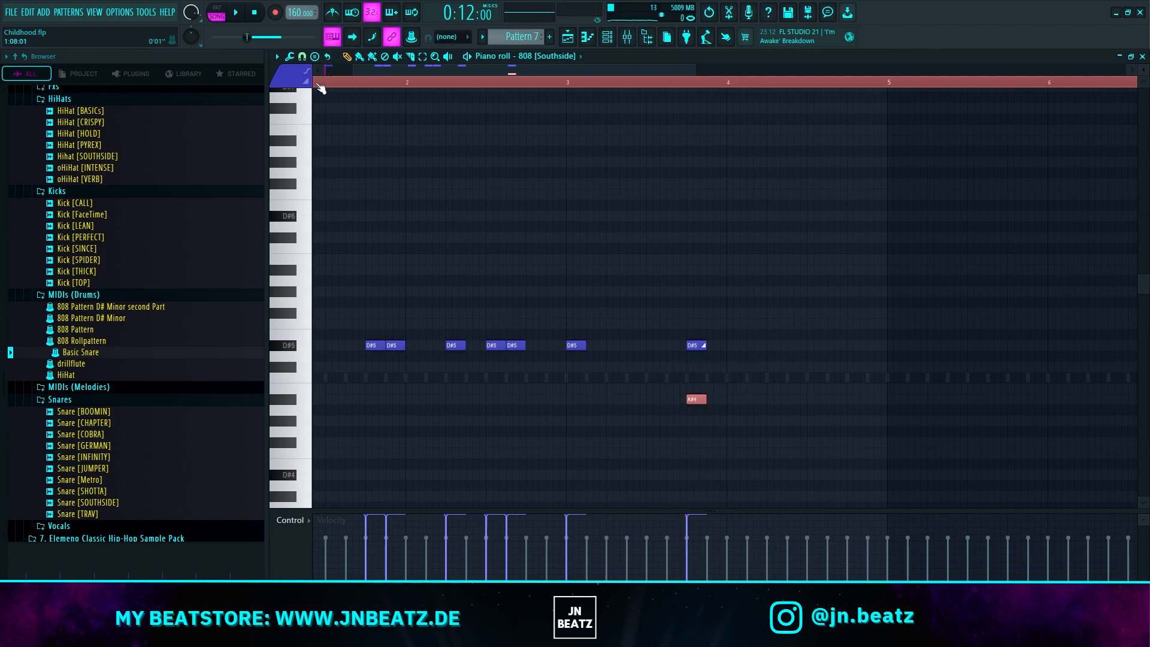
Step: Play back the 808 line, add D#5 notes in bar 4, two of them adjacent near its start, and continue the phrase on B4 from bar 5
key("space")
scroll(661, 209, "down", 2)
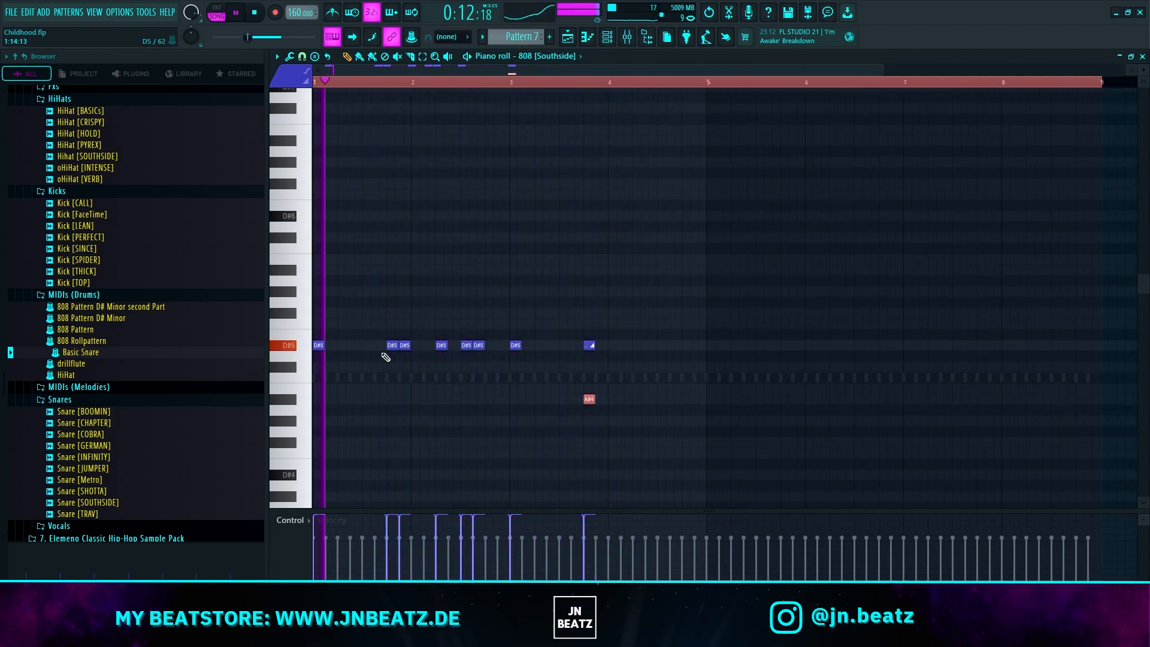
scroll(602, 371, "up", 1)
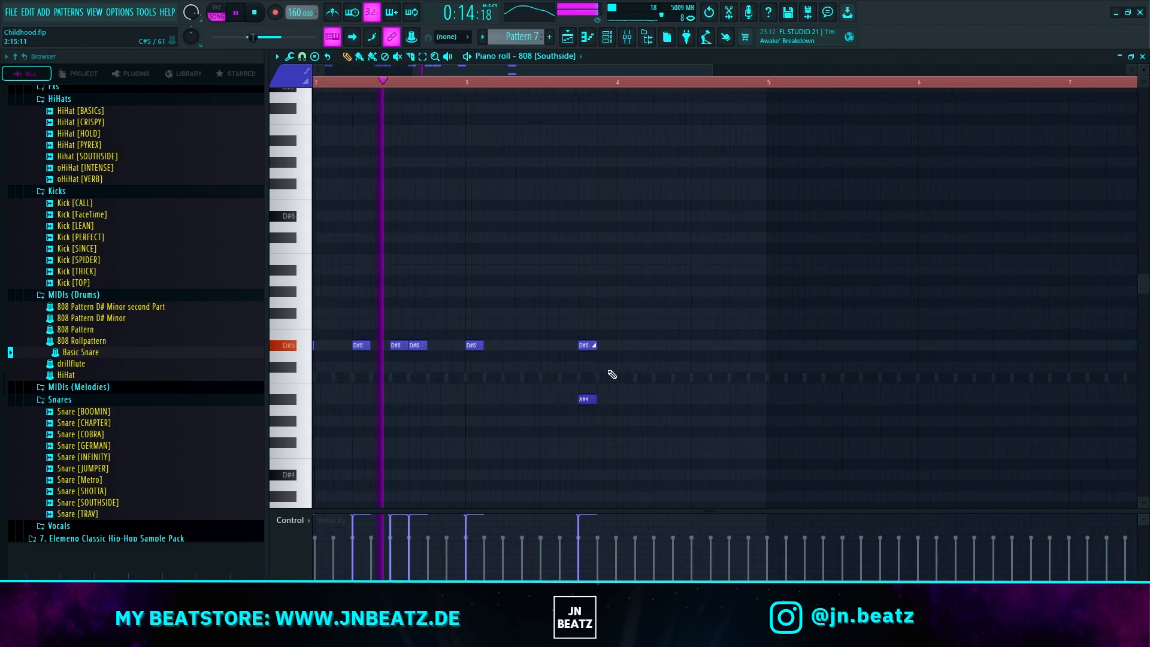
scroll(658, 360, "up", 1)
left_click(652, 345)
left_click(675, 346)
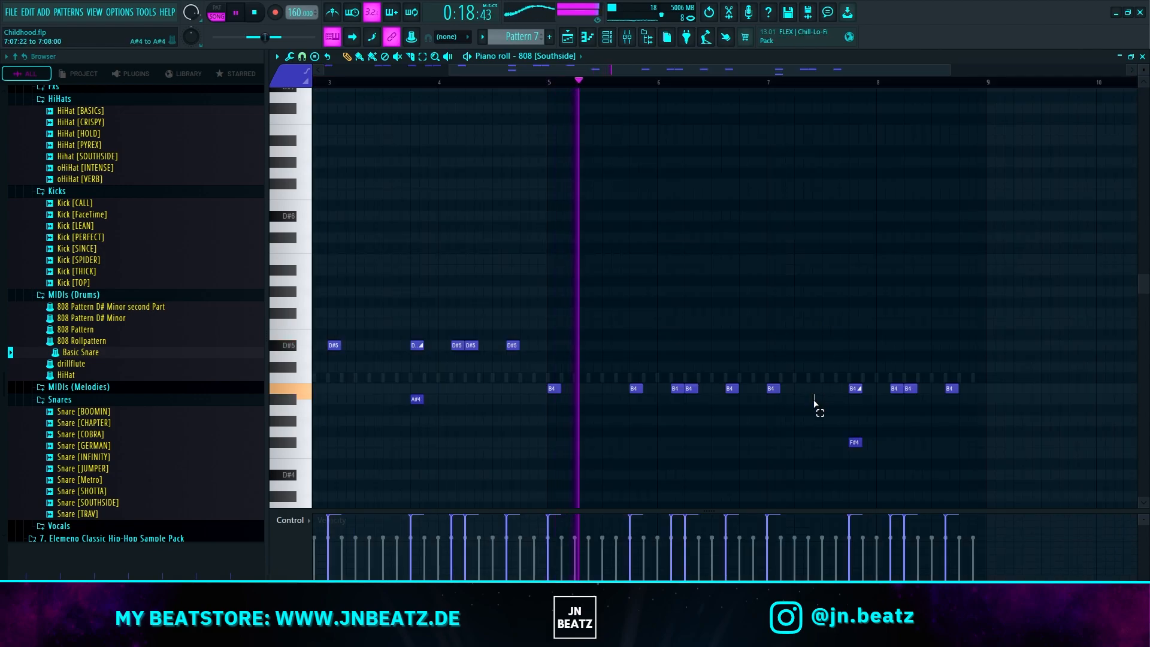
left_click_drag(814, 400, 769, 387)
key("space")
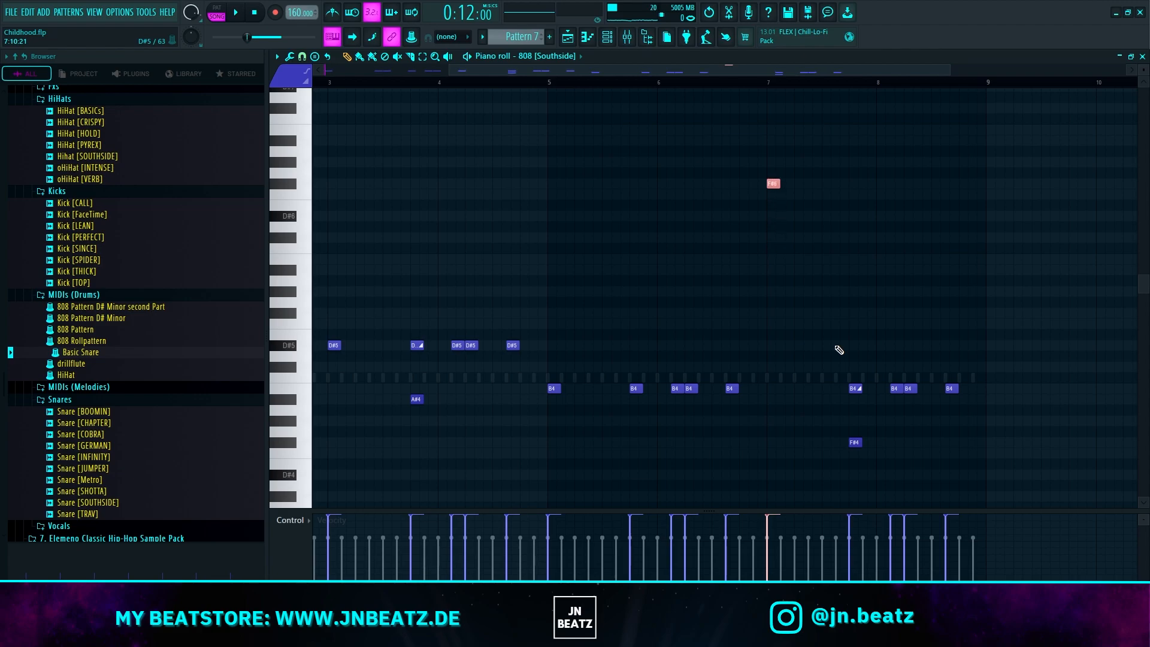
Step: Lower the selected 808 note at the start of bar 7 and play back the closing 808 notes of bar 8
key("shift+Down")
key("shift+Down")
key("shift+Down")
key("shift+Down")
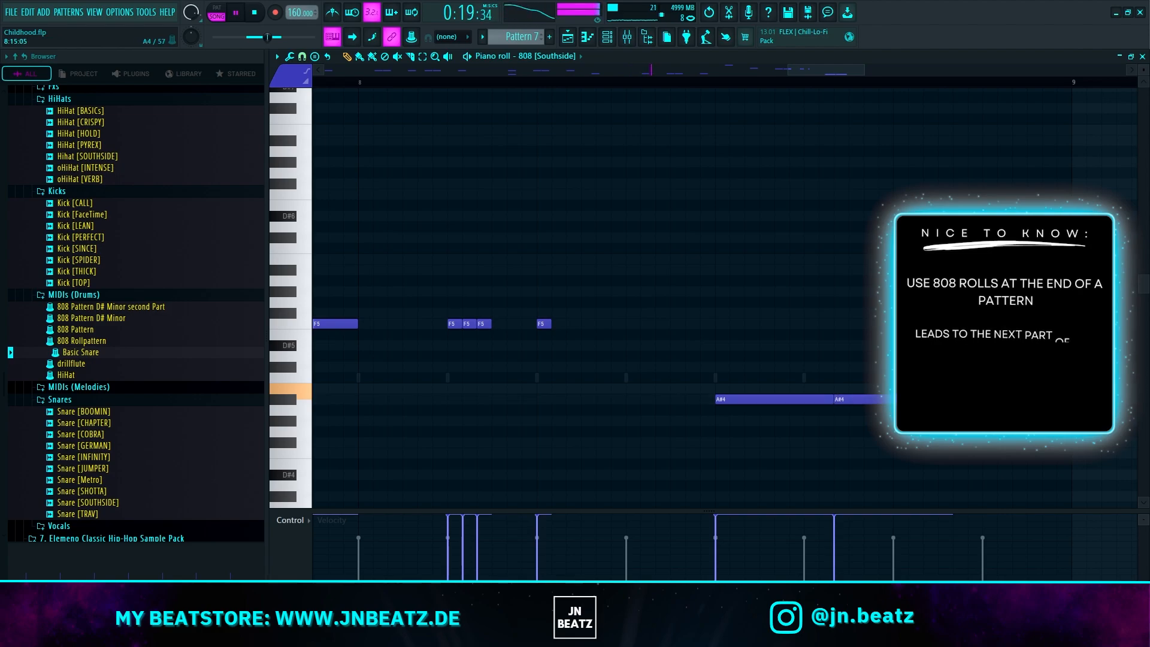
scroll(824, 397, "down", 5)
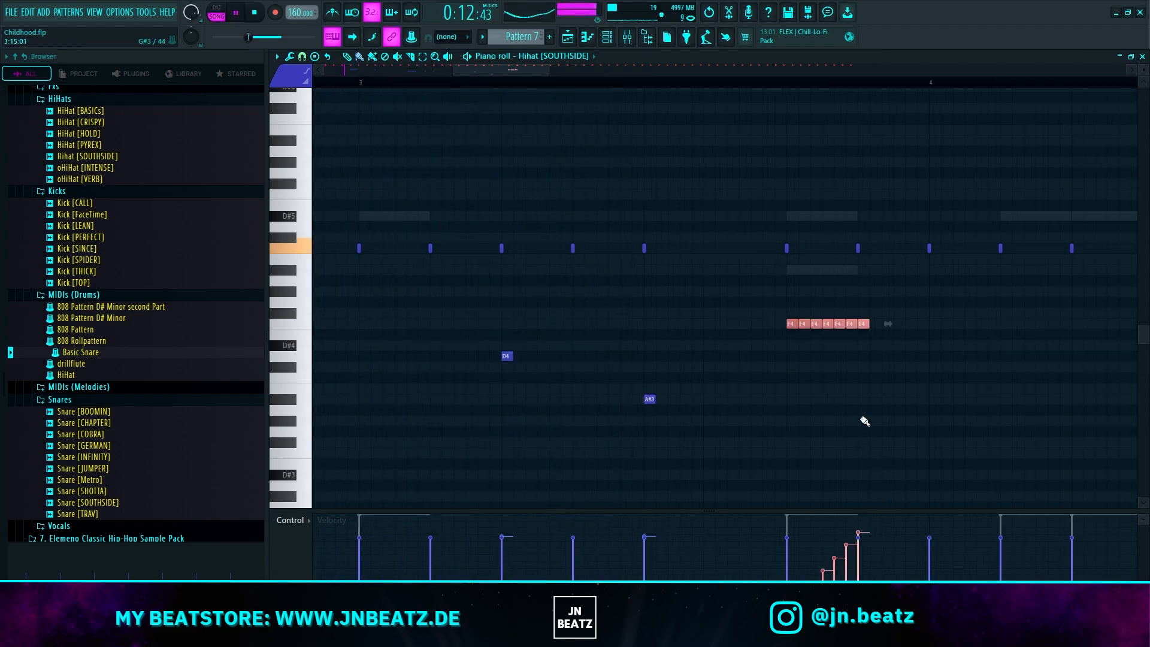
Step: Play back the Hihat [SOUTHSIDE] pattern, stop it, and copy the hi-hat rolls four bars on into bars 5 to 8
key("space")
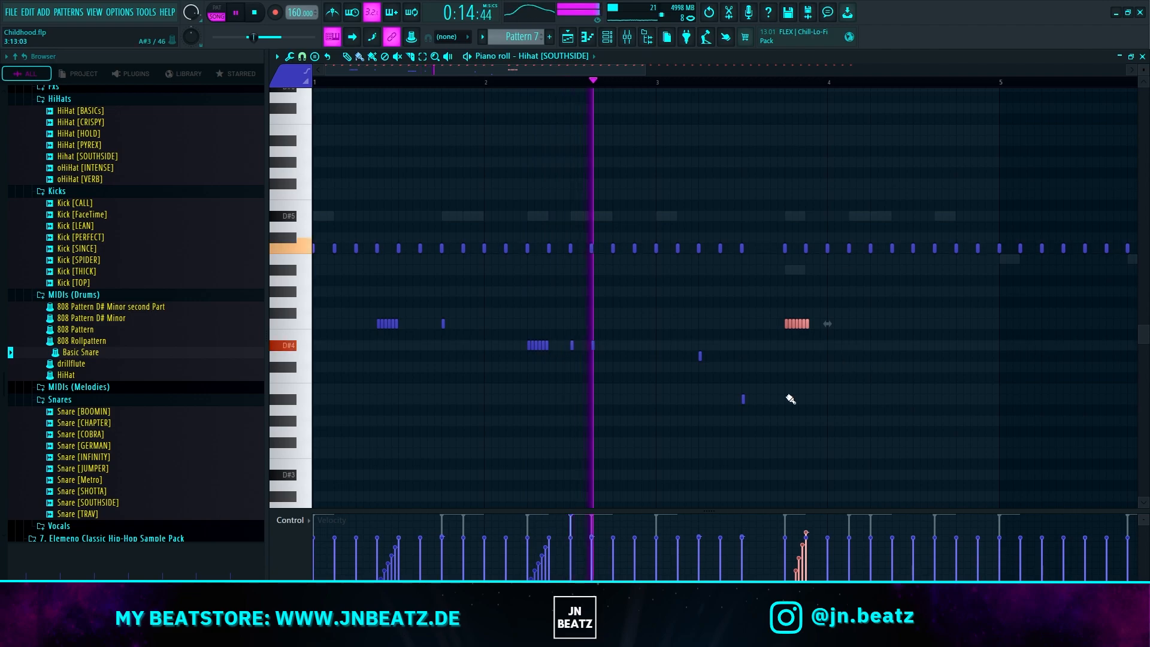
scroll(841, 380, "down", 2)
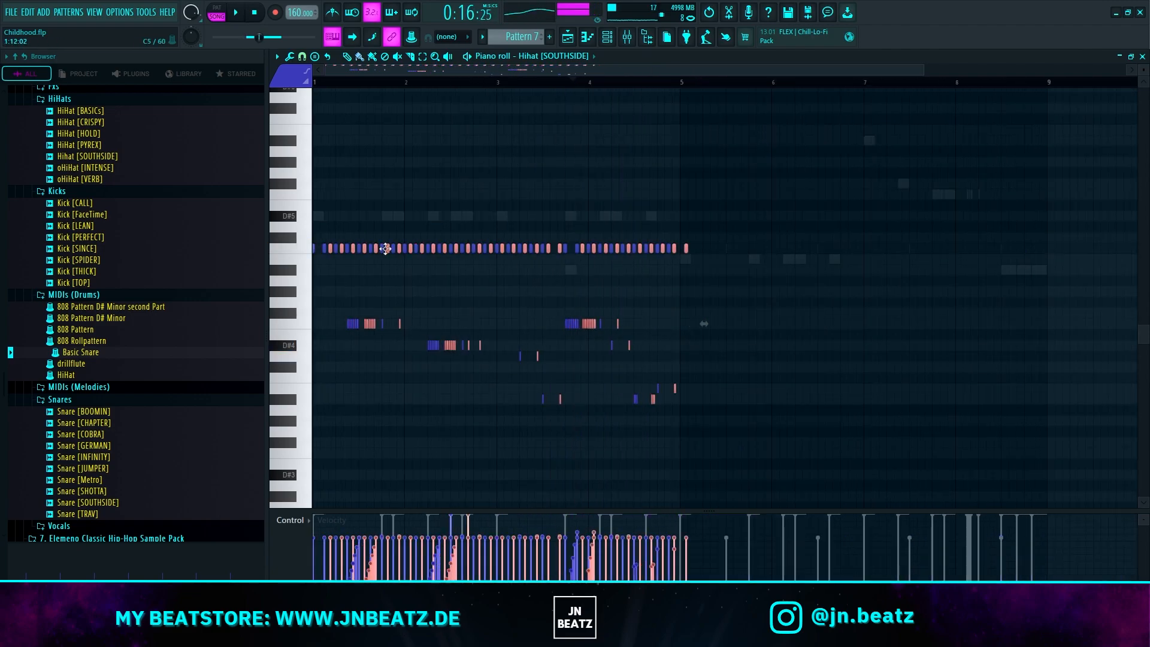
key("space")
left_click_drag(385, 248, 725, 255)
scroll(796, 313, "down", 1)
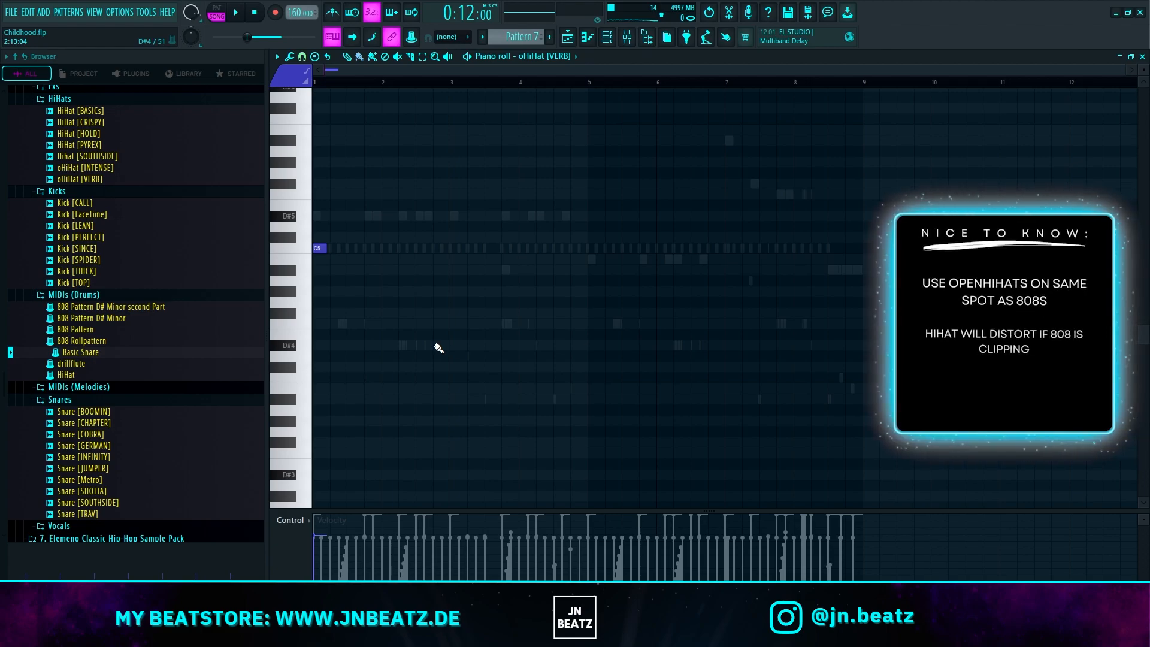
Step: During playback, bring up the channel rack and add oHiHat [INTENSE] hits on beat 4 of bar 3 and beat 2 of bar 4
key("space")
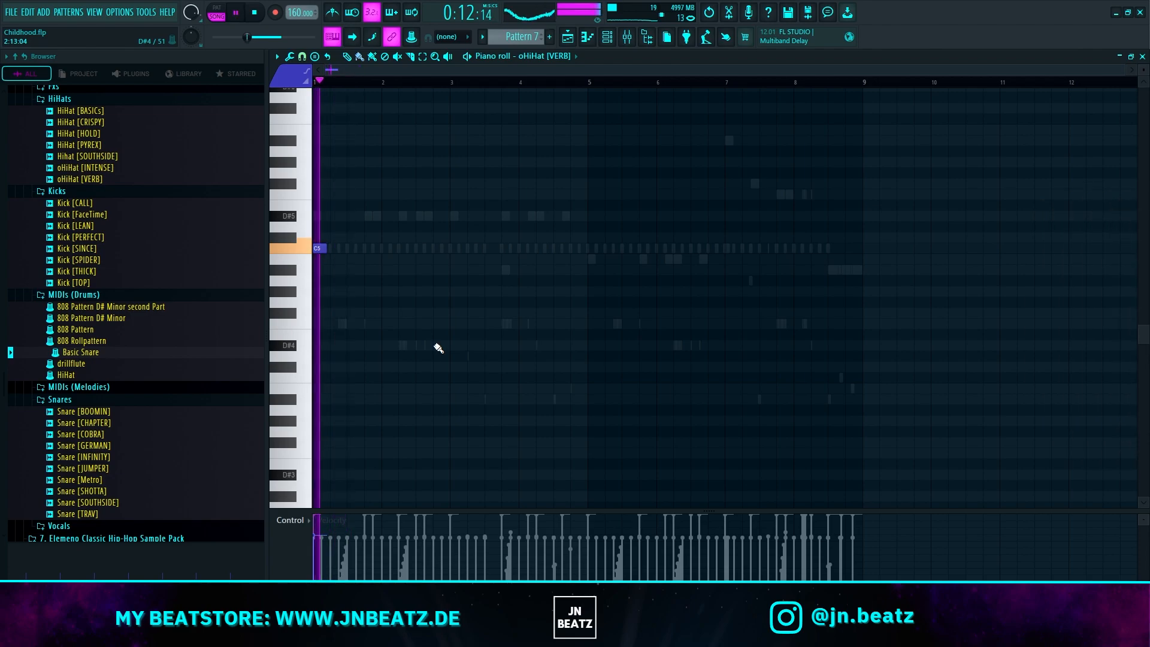
key("F6")
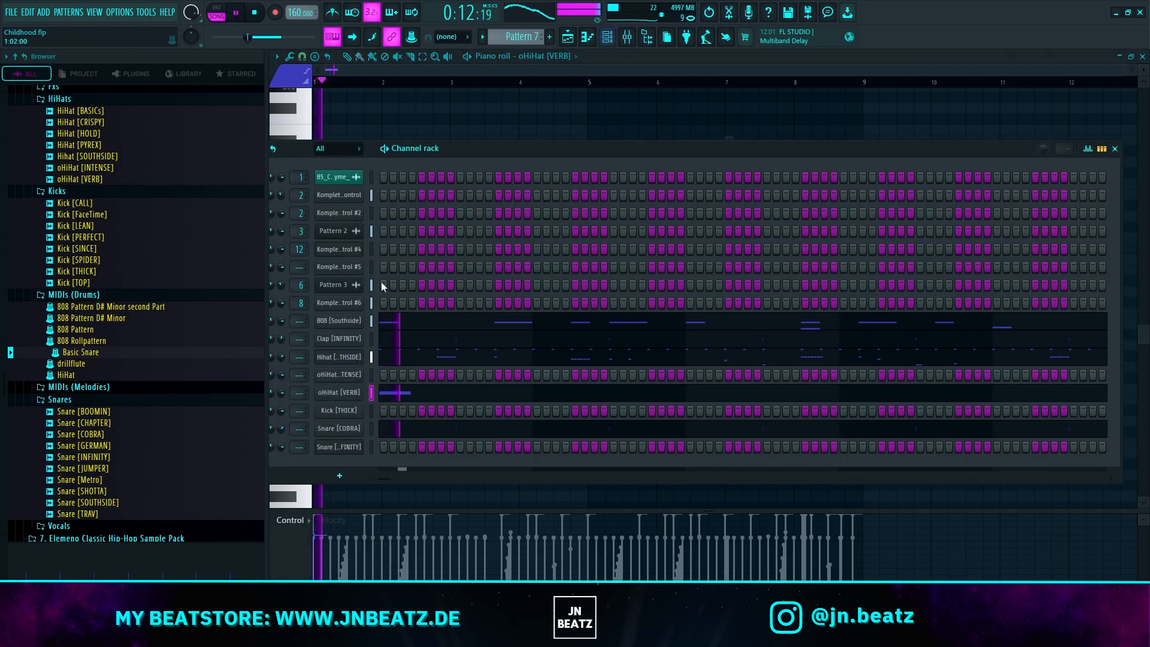
key("F6")
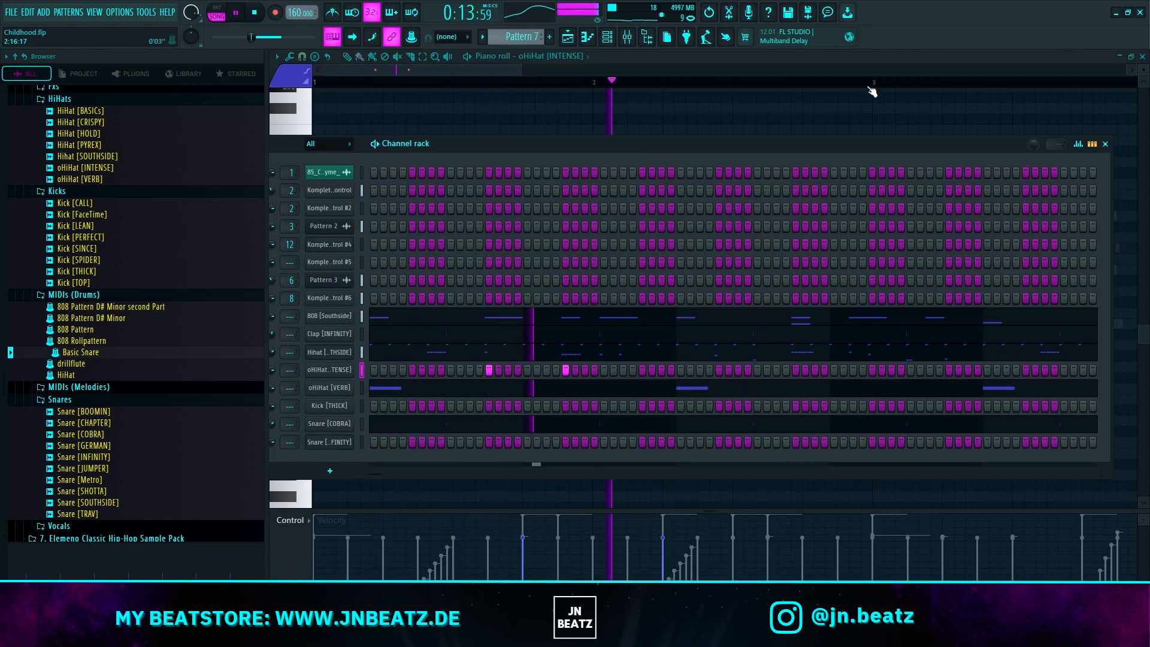
left_click(795, 370)
left_click(872, 369)
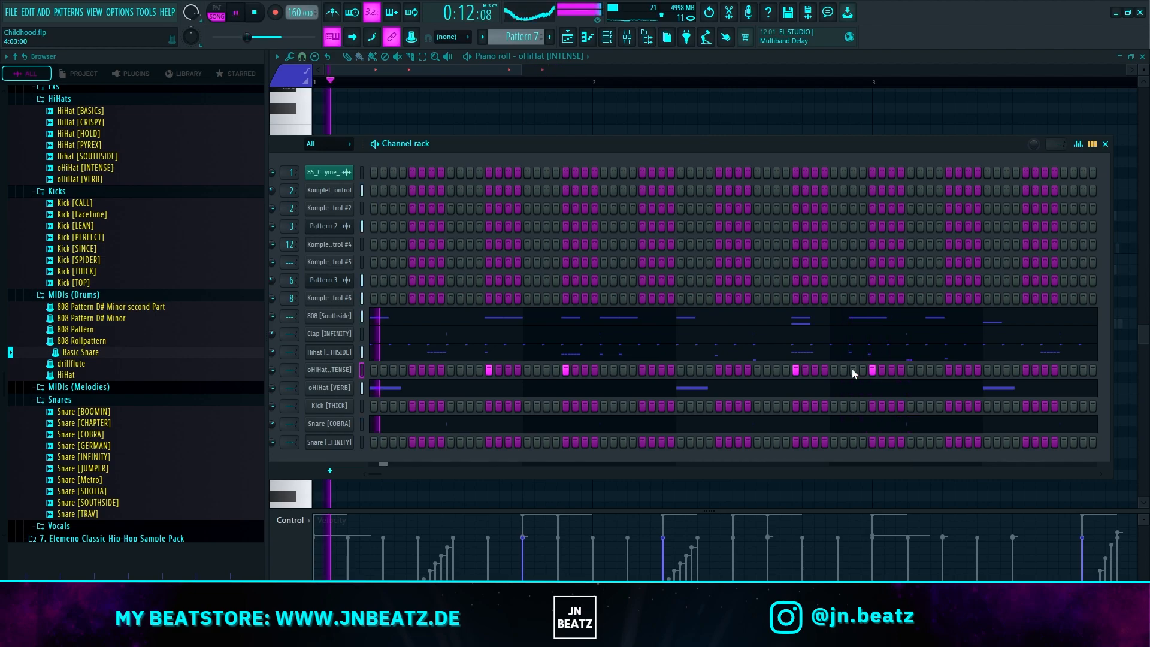
Step: Open the oHiHat [INTENSE] channel in the piano roll, stop playback and select its four hits
right_click(334, 371)
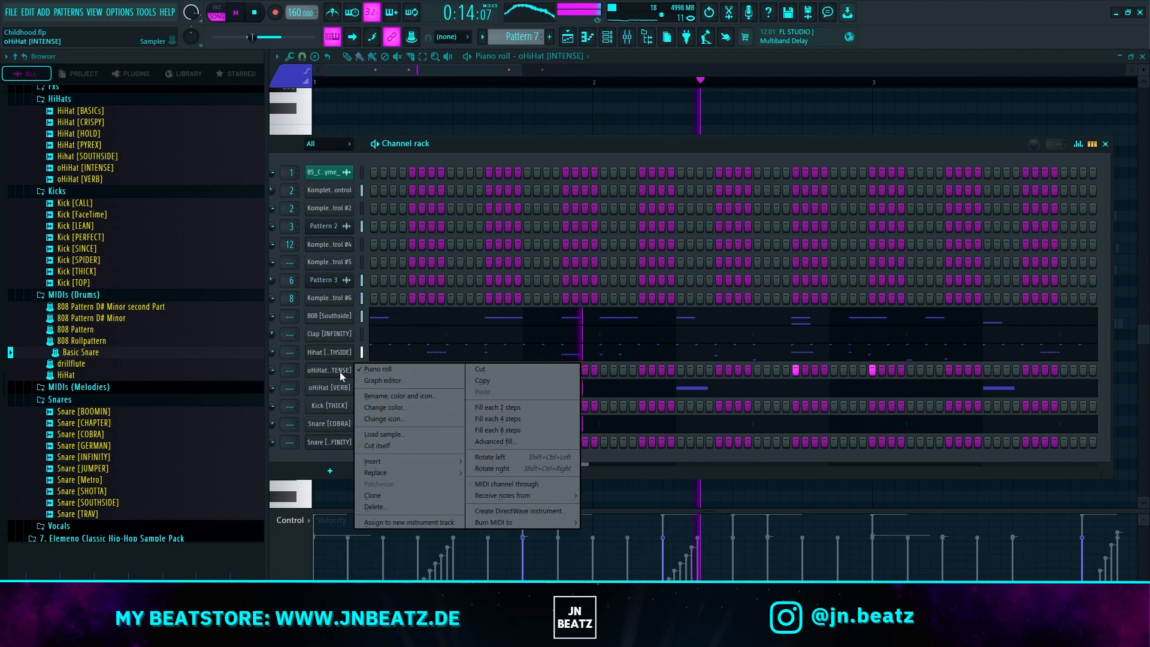
left_click(370, 369)
right_click(338, 370)
left_click(373, 369)
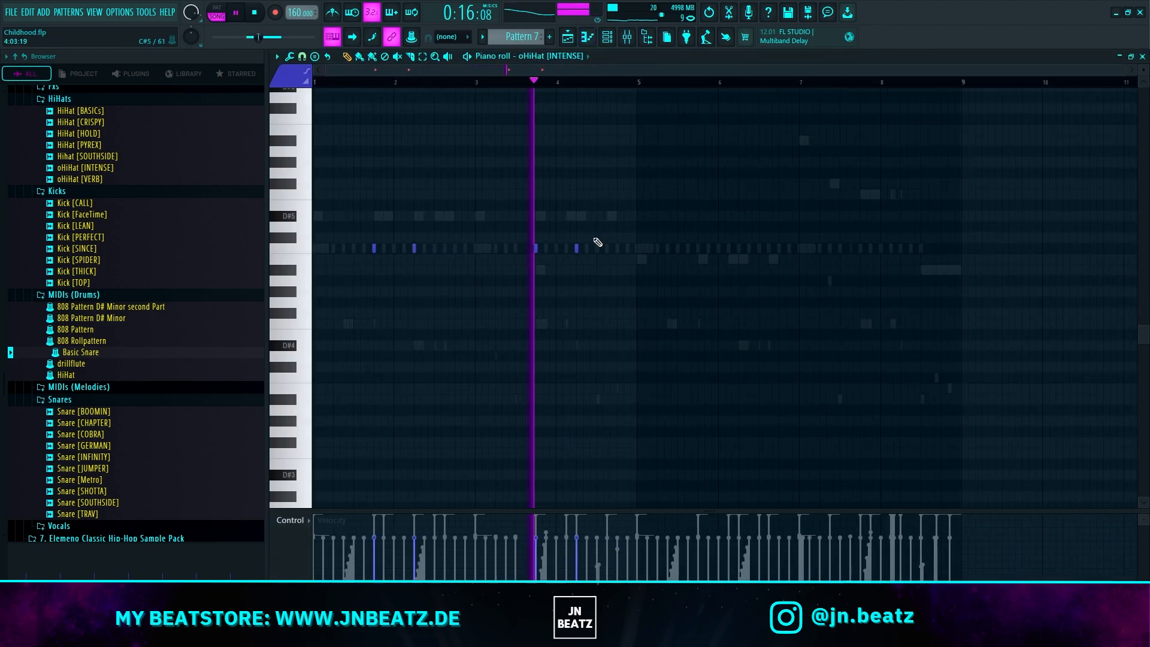
key("space")
left_click_drag(583, 316, 364, 258)
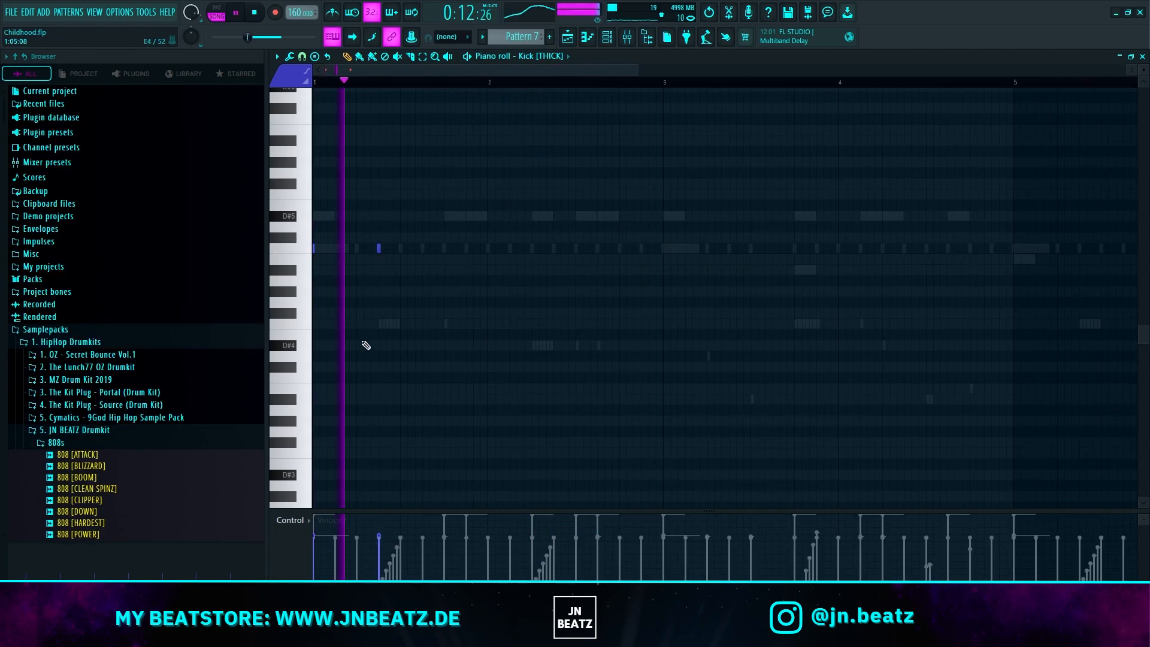
Step: Add Kick [THICK] hits on beat 4 of bar 1, half a beat after it, on beat 2 of bar 2 and at bar 3's start
left_click(444, 249)
left_click(466, 248)
left_click(532, 249)
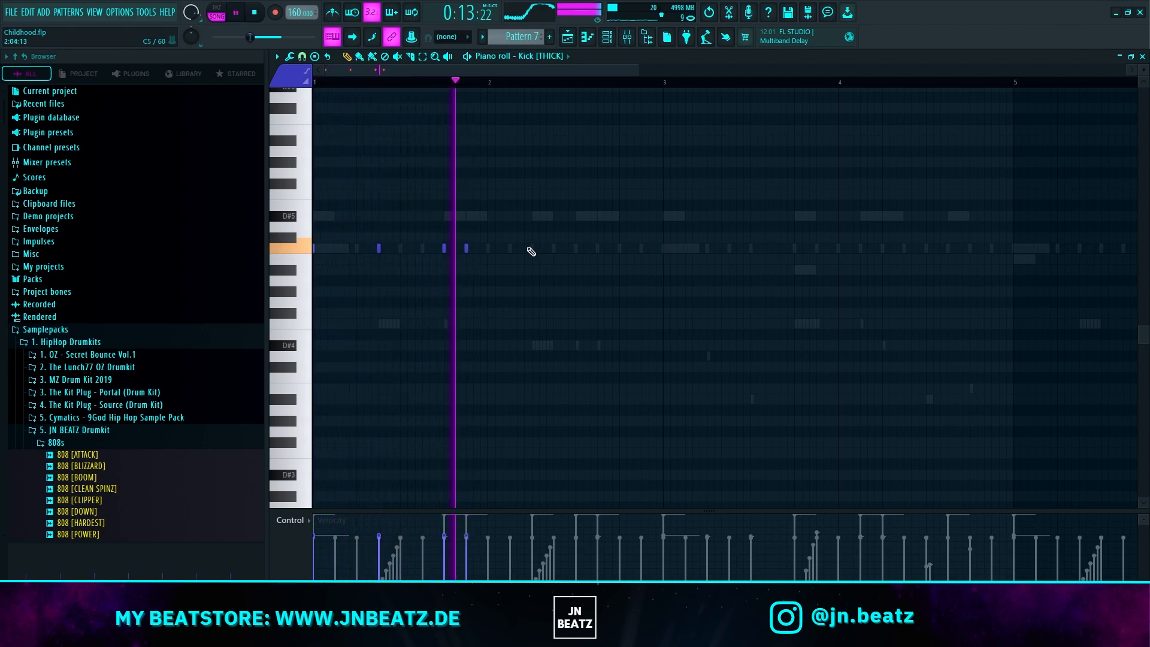
key("ctrl+a")
left_click(664, 249)
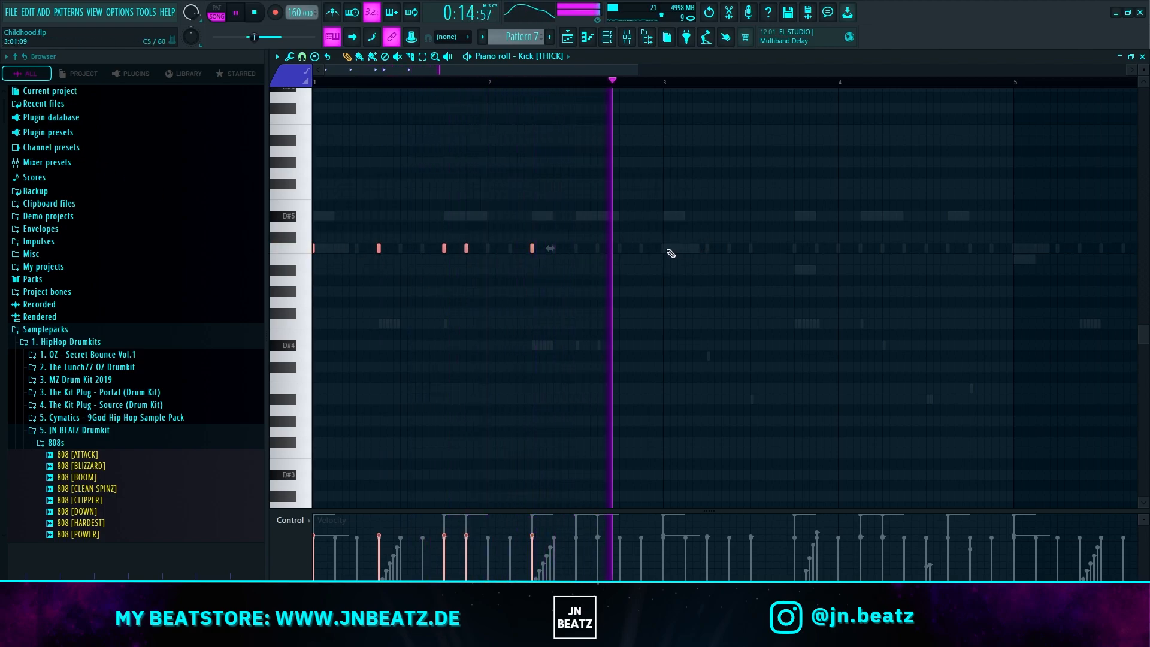
scroll(706, 290, "down", 1)
scroll(706, 290, "down", 2)
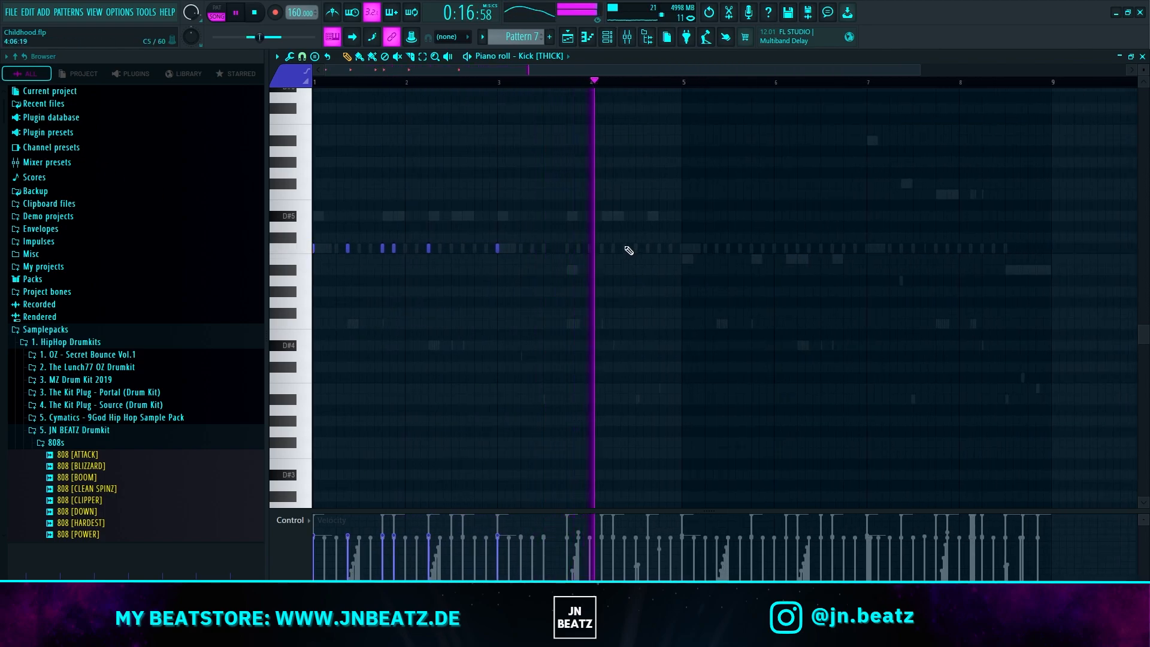
Step: Try two adjacent extra kick hits near the start of bar 4 and delete both
scroll(595, 251, "up", 3)
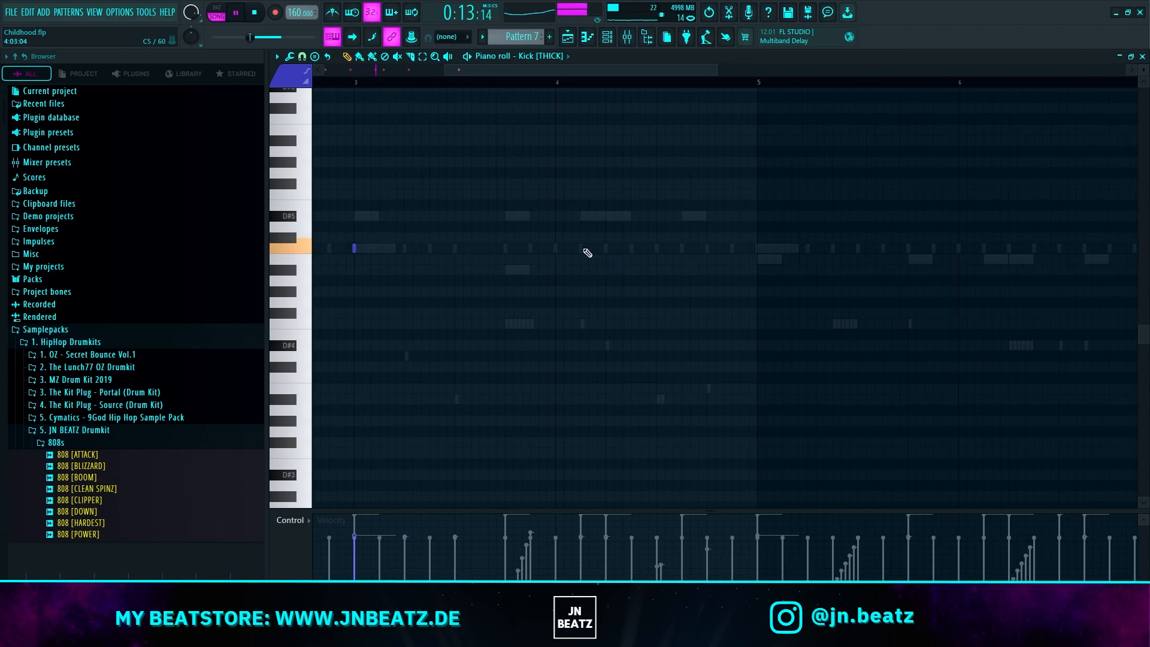
scroll(602, 323, "down", 3)
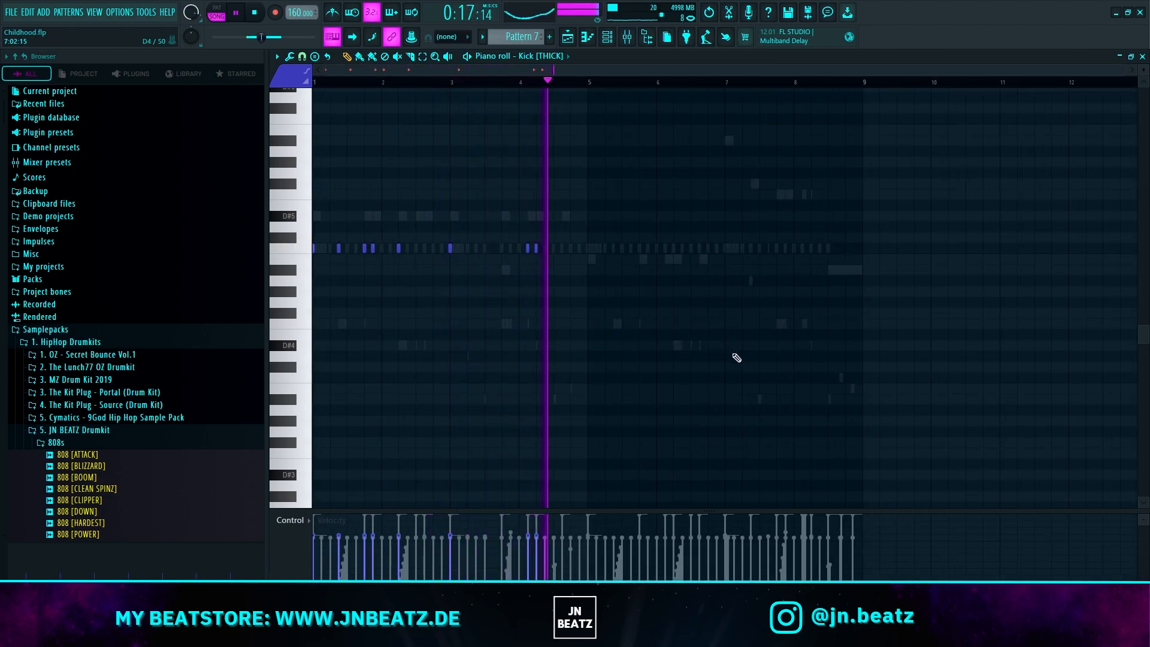
right_click(536, 249)
right_click(527, 248)
Step: Duplicate all Kick [THICK] hits four bars on so the copy starts at bar 5, and deselect them
key("ctrl+a")
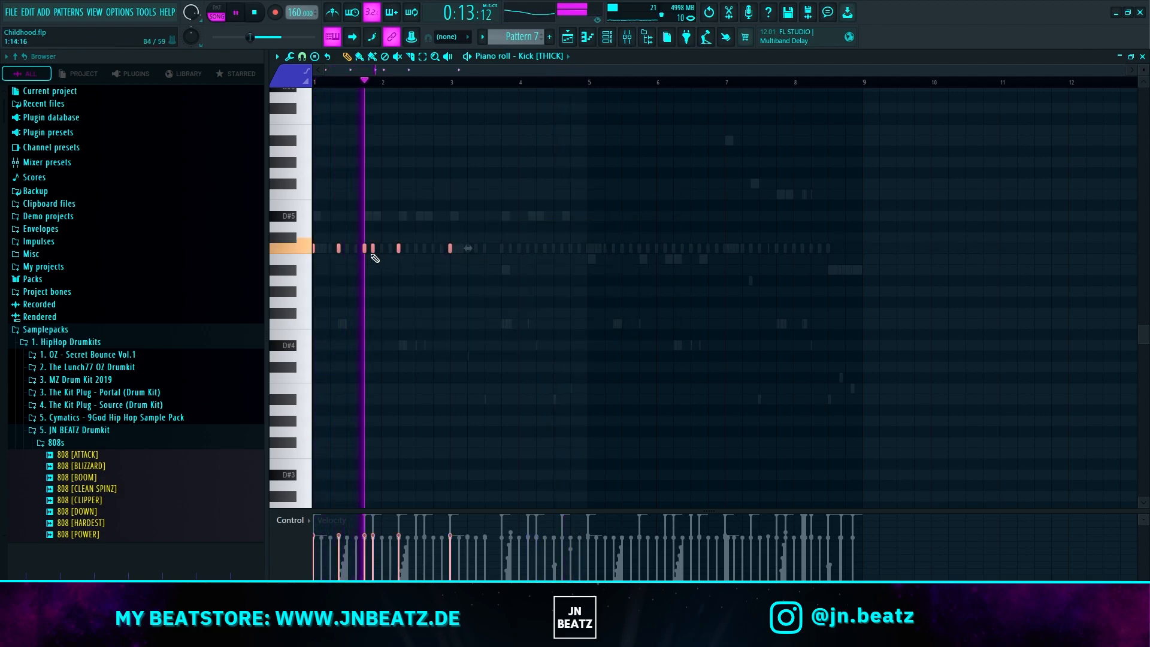
left_click_drag(313, 250, 588, 249)
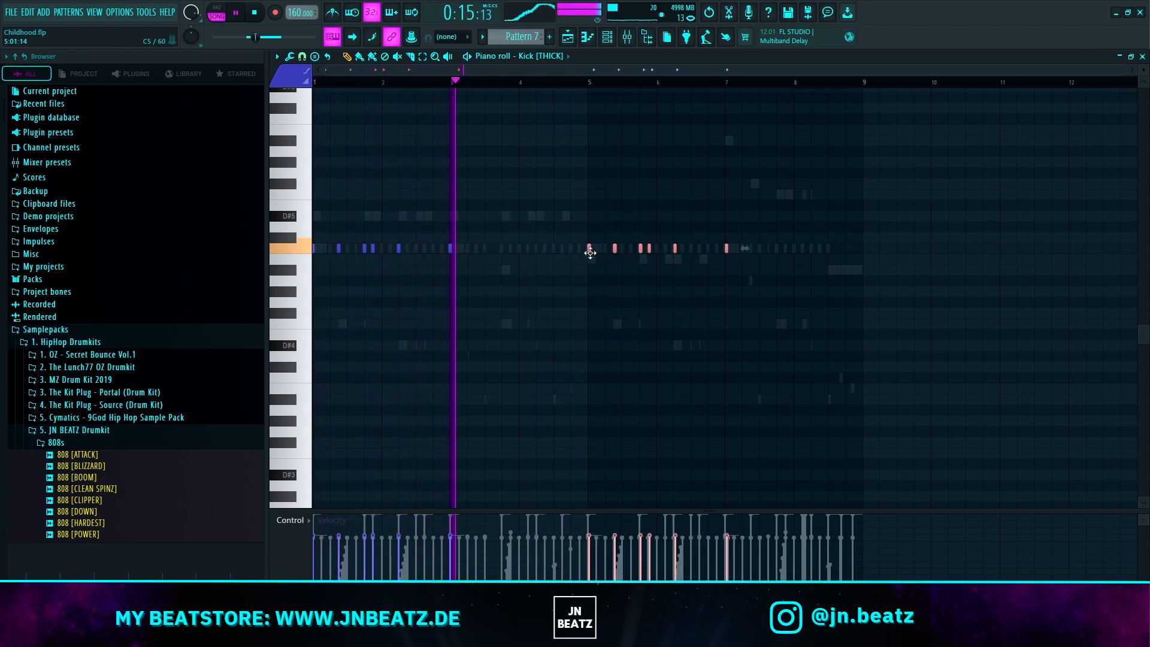
left_click(774, 339, "ctrl")
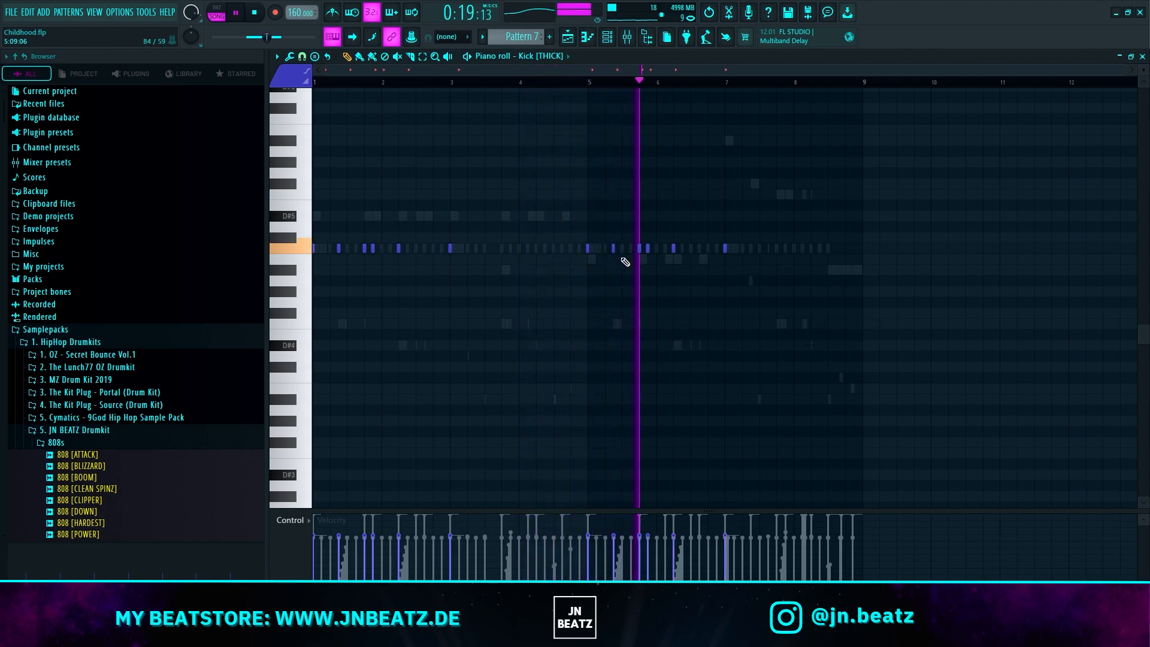
Step: Remove the duplicated kick hit midway through beat 2 of bar 5, restart playback and jump to bar 5
key("space")
key("space")
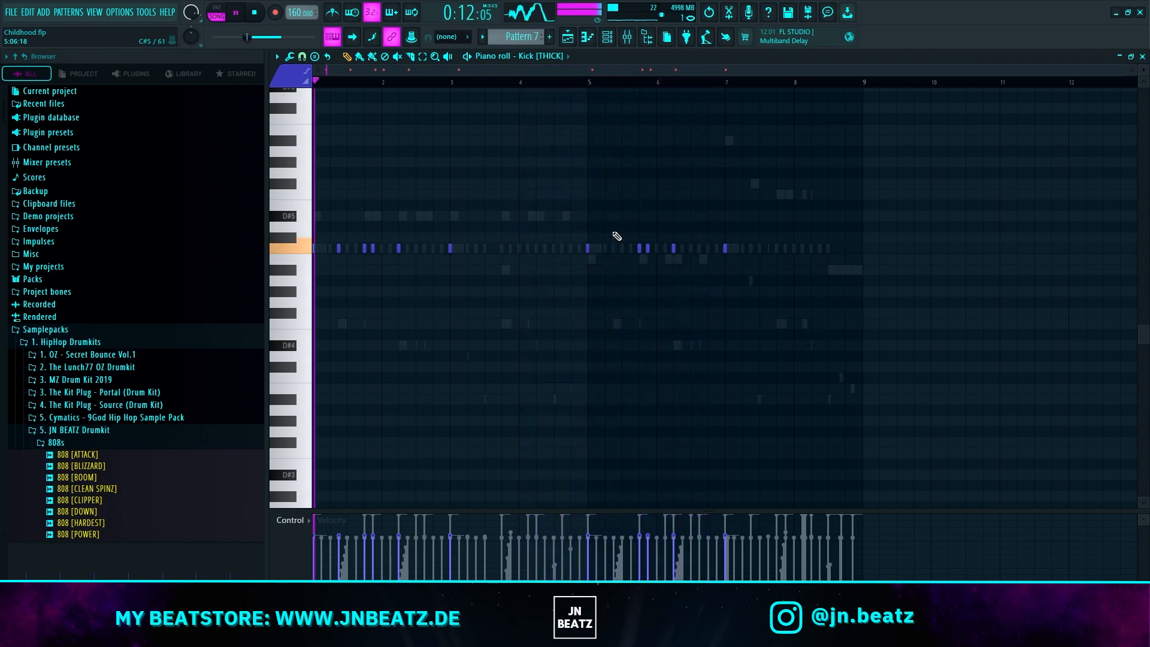
left_click(586, 82)
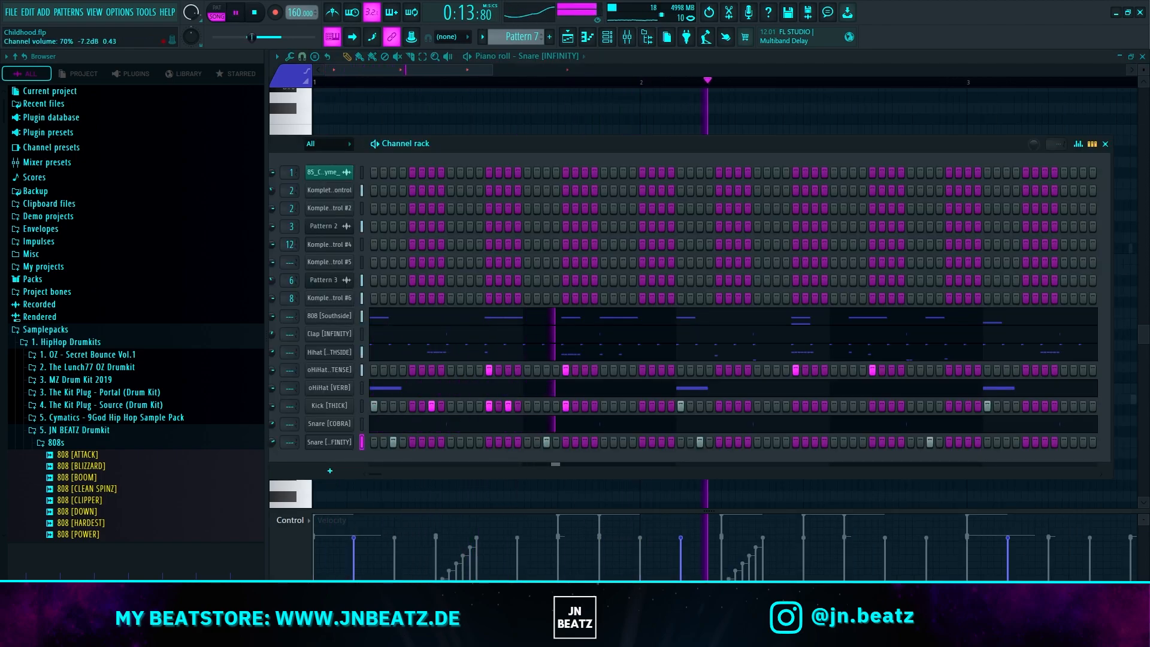
Step: Open the Snare [INFINITY] channel in the piano roll and shift its bar 4 hit earlier, to half a beat into the bar
right_click(352, 440)
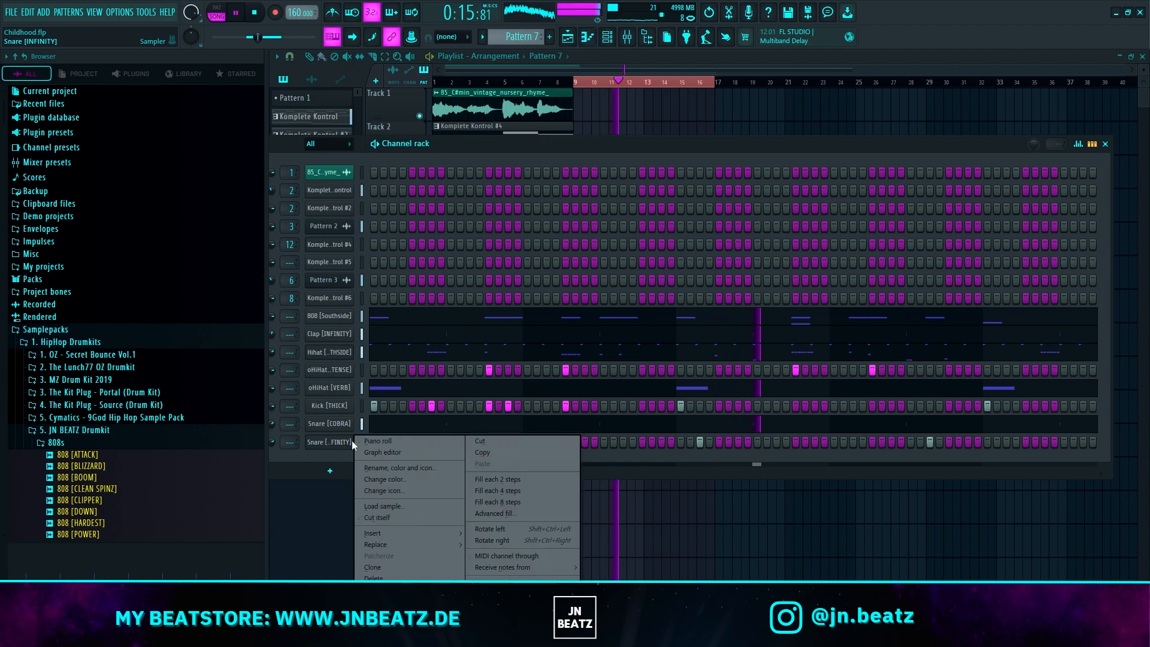
left_click(378, 442)
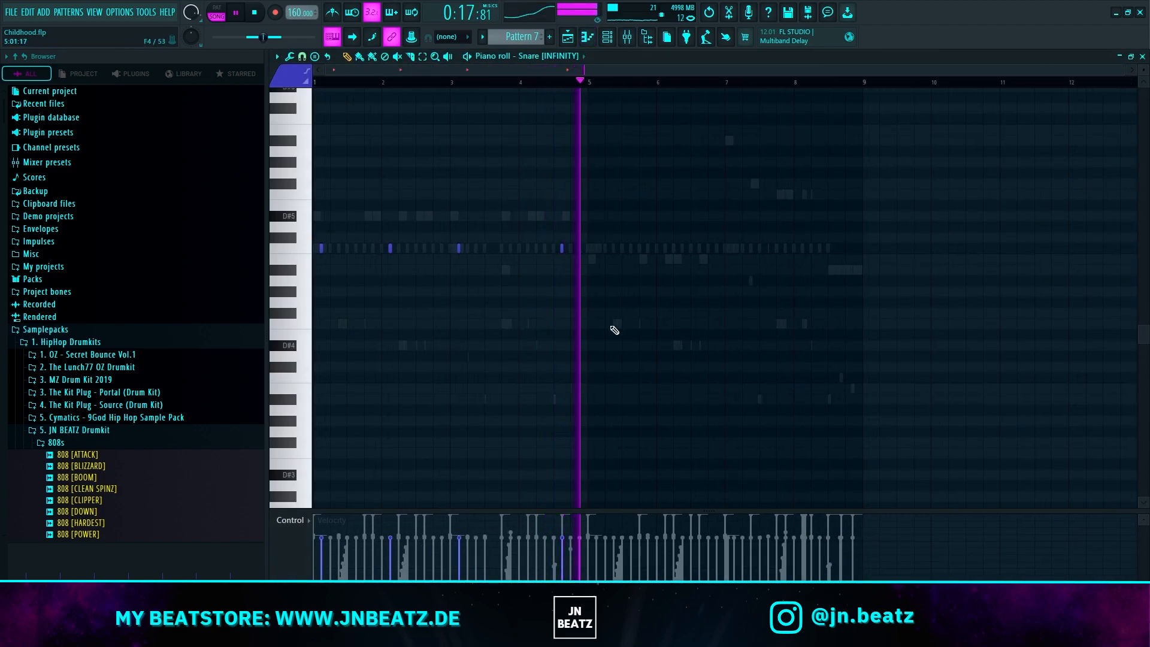
left_click_drag(568, 250, 532, 251)
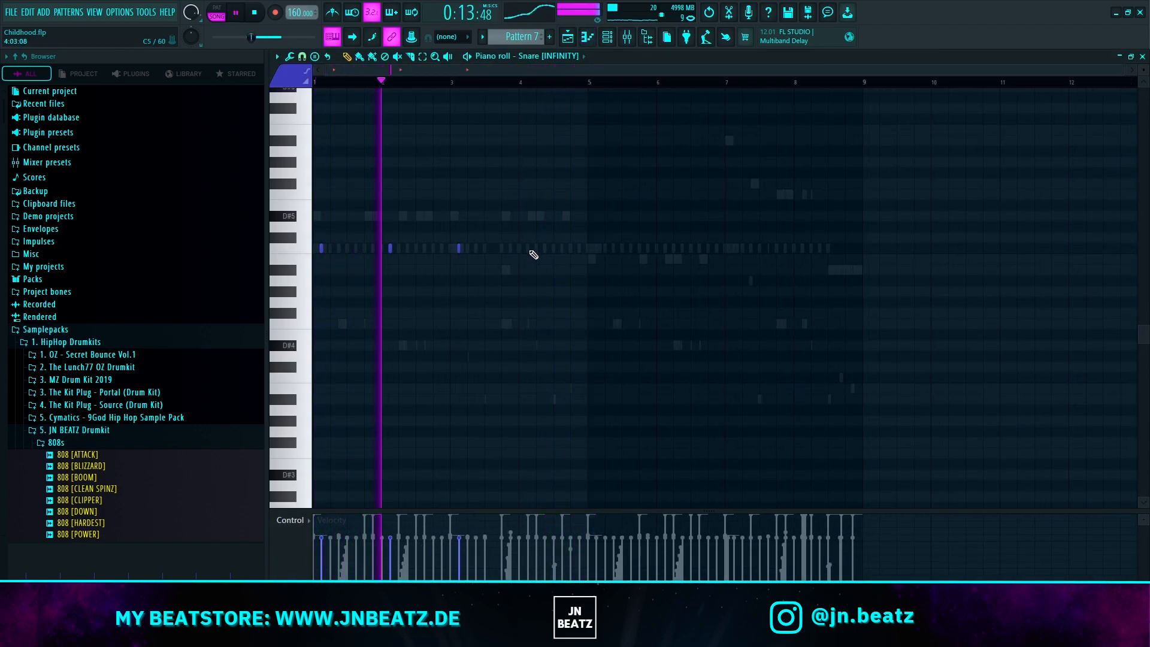
Step: Duplicate the four Snare [INFINITY] hits four bars on into bars 5 to 8 while the pattern plays
key("ctrl+a")
left_click_drag(322, 252, 605, 253)
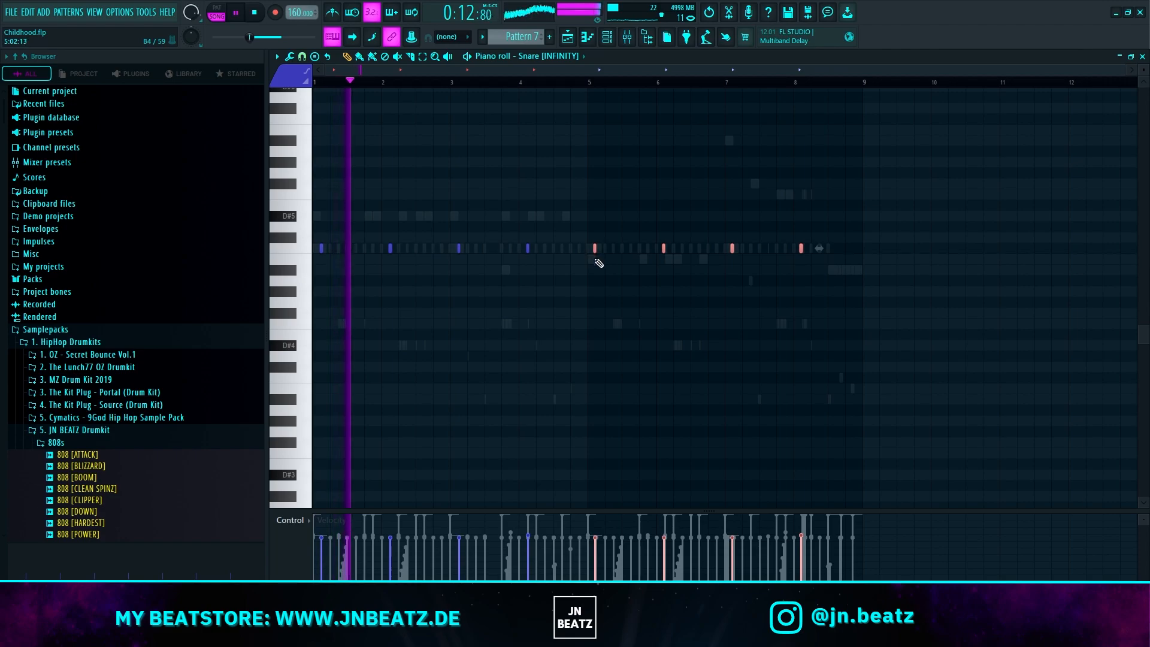
scroll(595, 257, "up", 5)
scroll(600, 292, "down", 5)
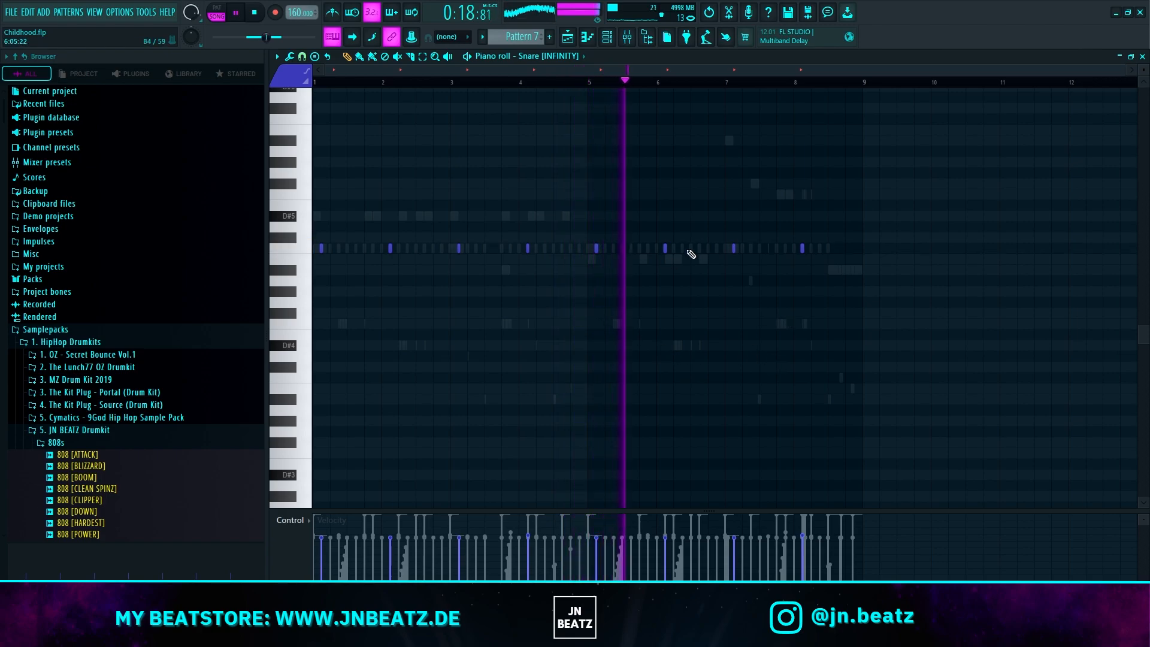
Step: Vary the snare in bar 7 with an F5 hit at the bar's start and C#5 hits after it, and stop playback
scroll(751, 235, "up", 2)
scroll(737, 239, "up", 2)
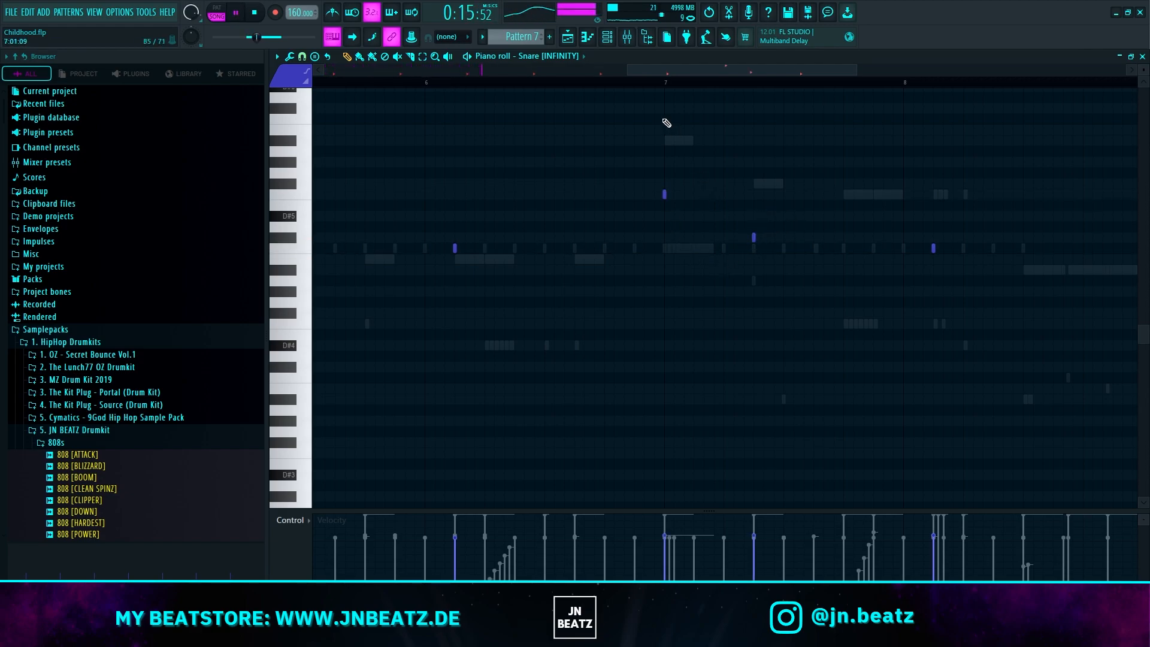
scroll(971, 308, "up", 2)
left_click(755, 237)
left_click(782, 240)
key("space")
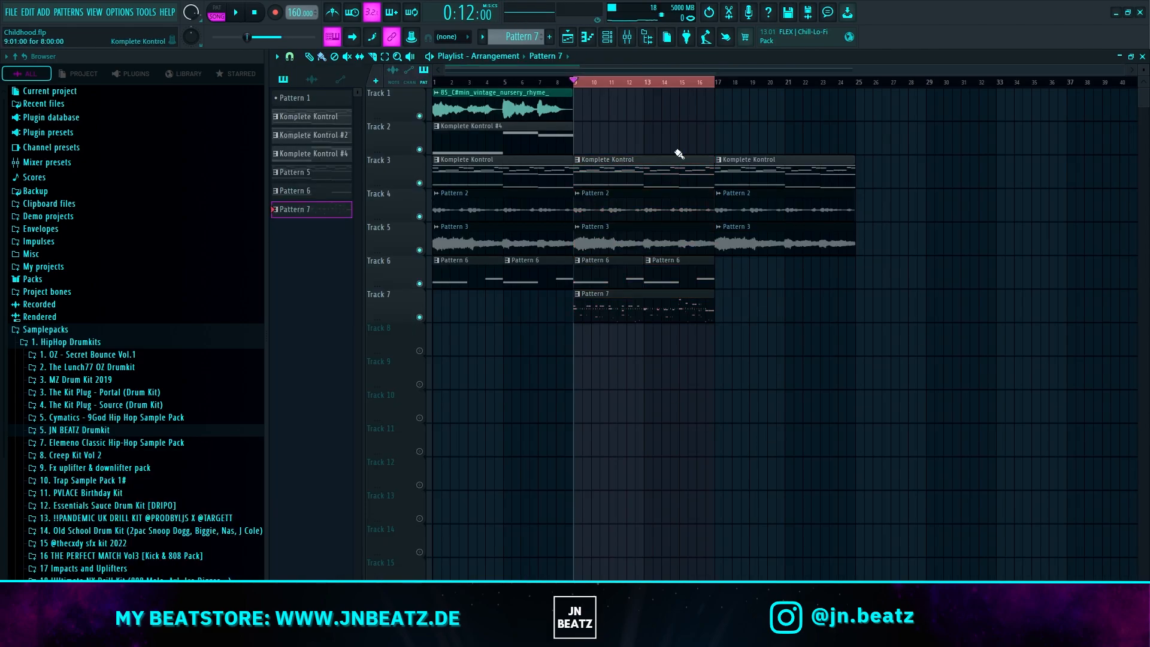
Step: Add Fruity parametric EQ 2 to the Drums_808 mixer track and cut two narrow resonances with bands 2 and 3 during playback
left_click(630, 39)
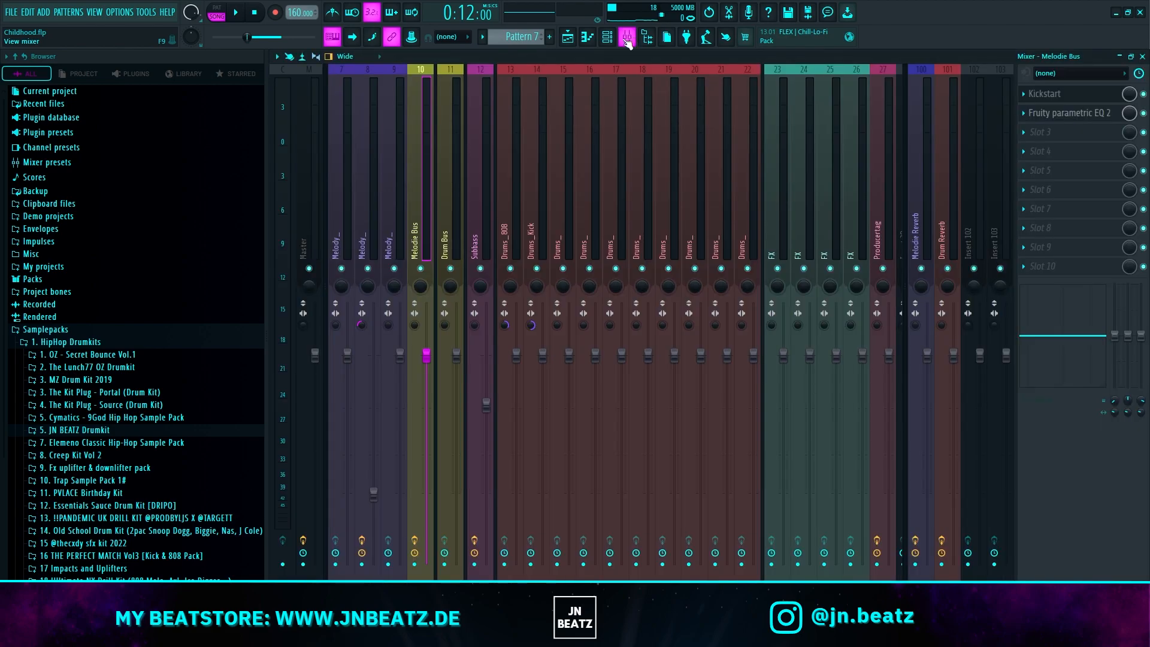
left_click(524, 183)
key("space")
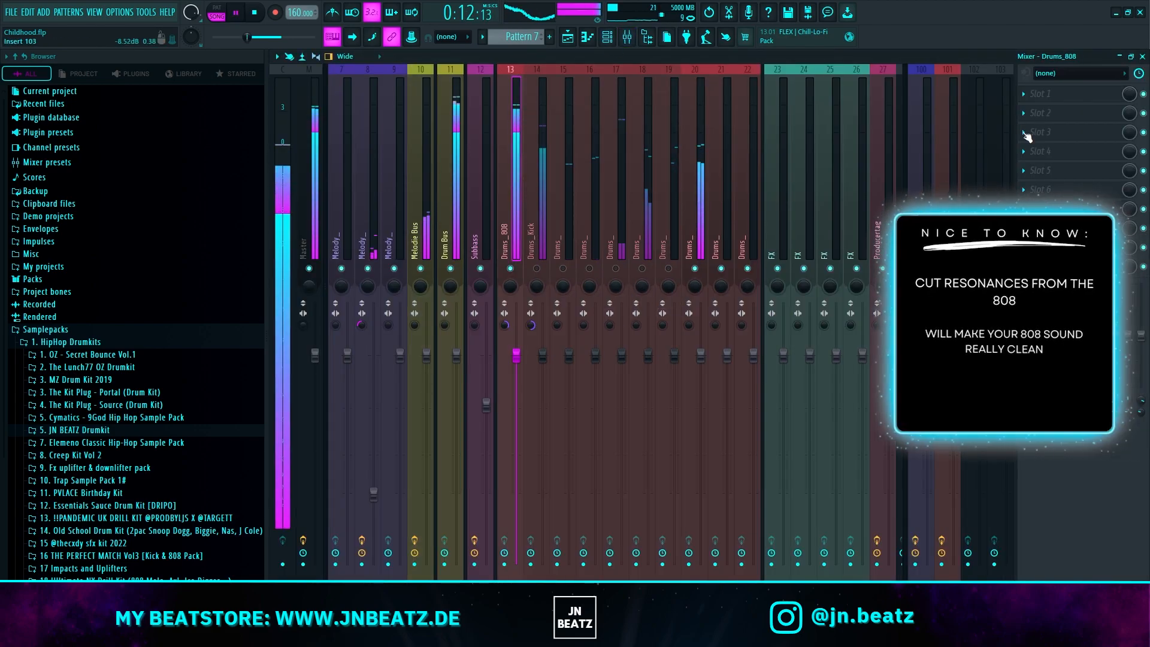
left_click(1042, 101)
left_click(661, 99)
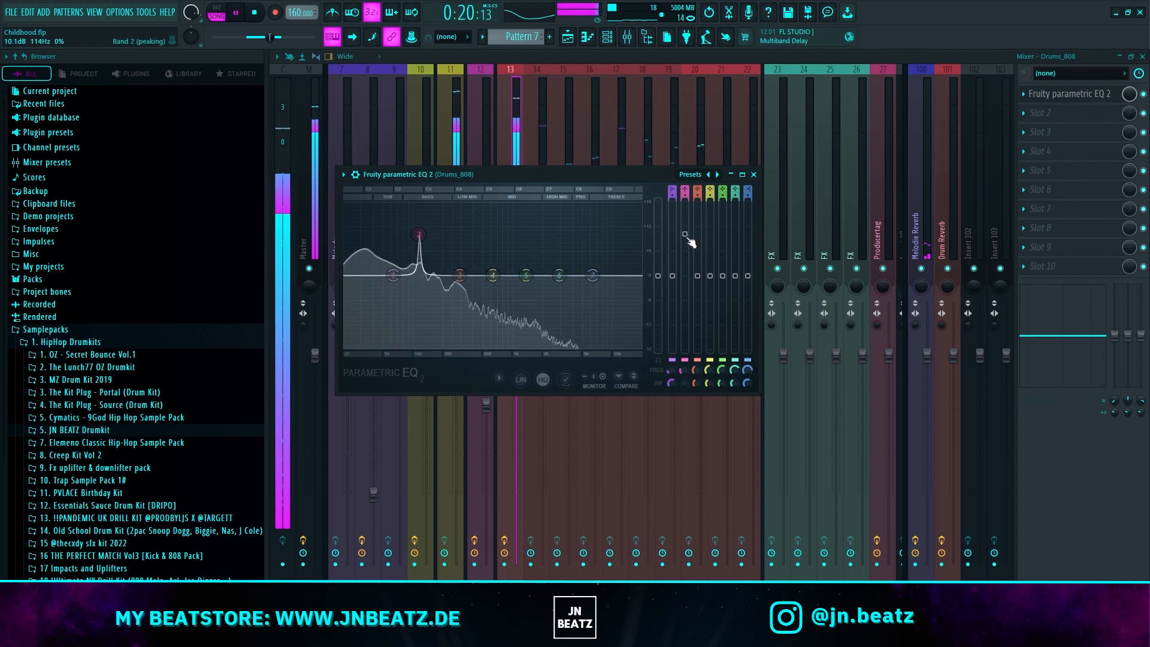
left_click_drag(418, 240, 418, 291)
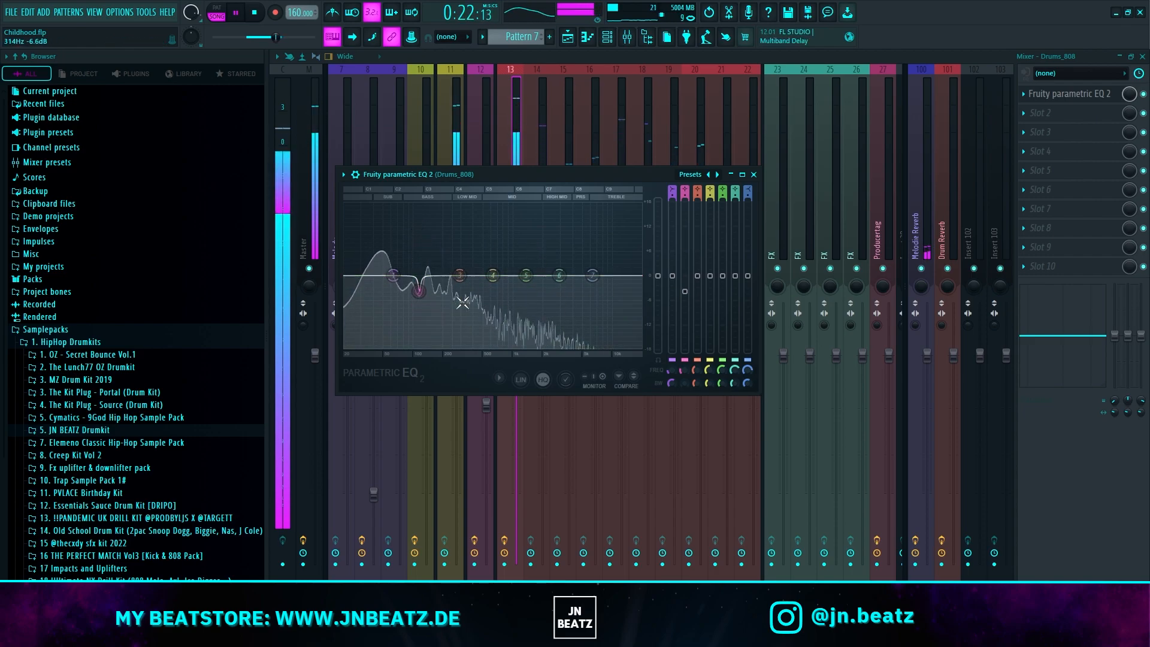
left_click_drag(442, 248, 427, 281)
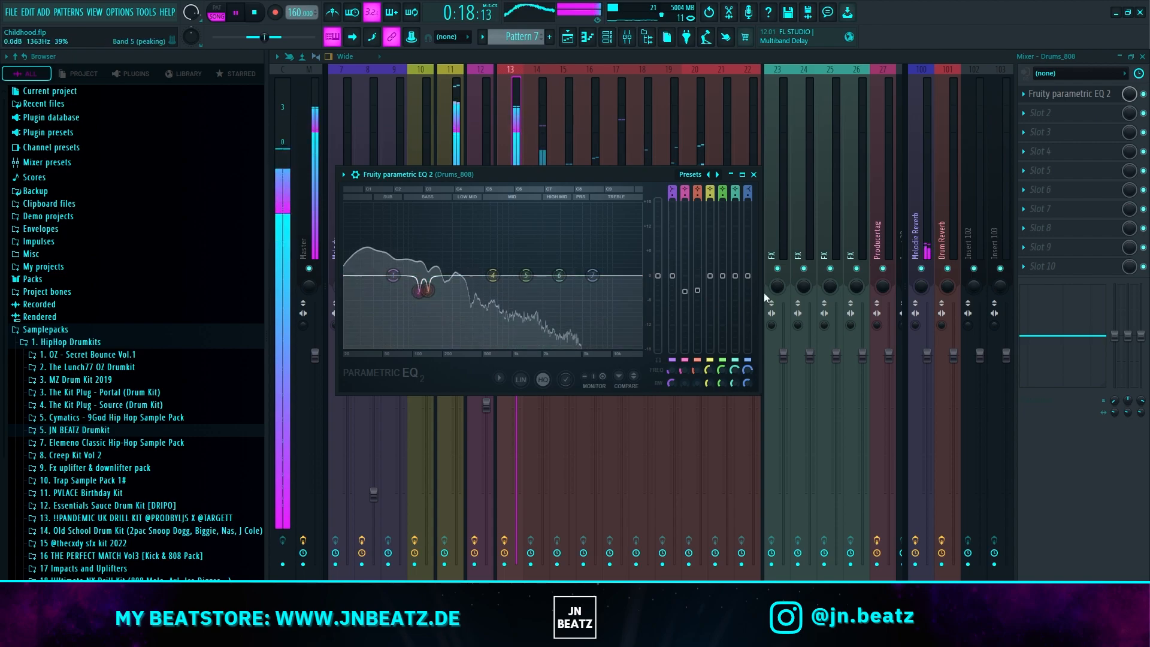
Step: Load Unison Mangler after the equalizer on the Drums_808 track and adjust its settings
left_click(1041, 112)
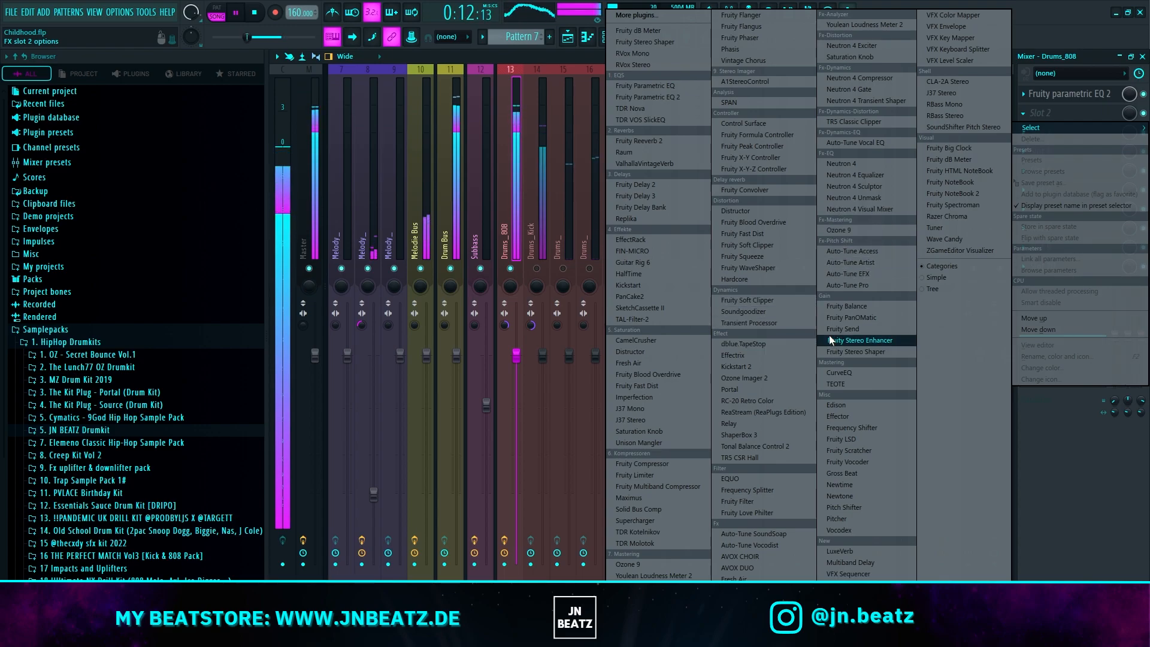
left_click(662, 442)
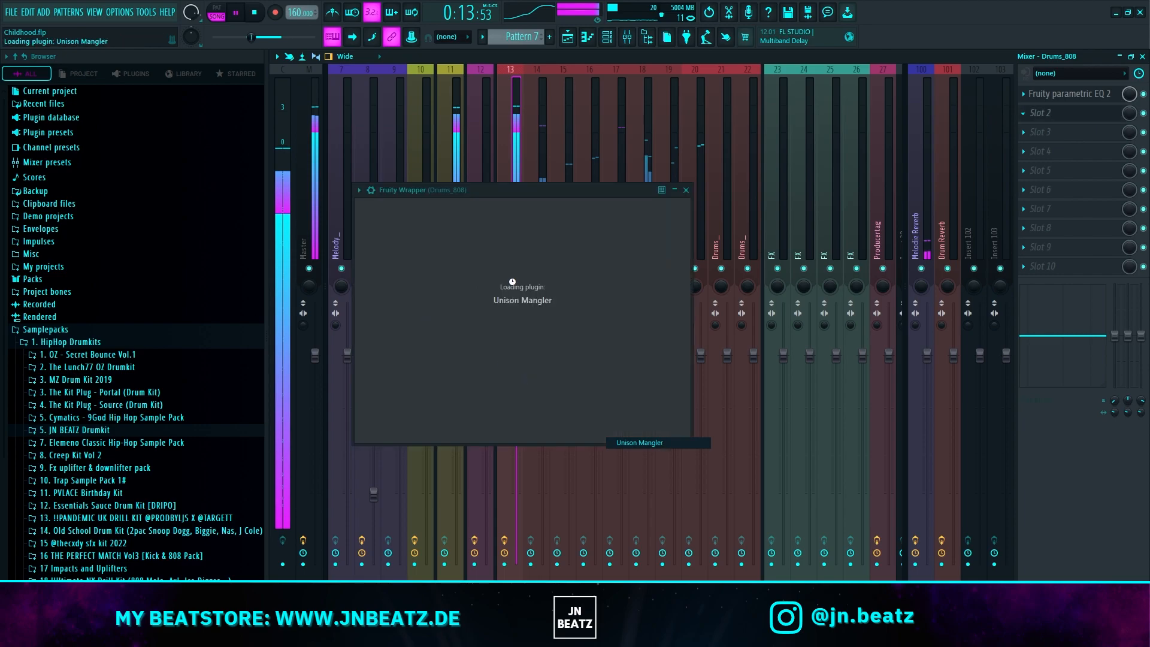
left_click_drag(662, 413, 682, 318)
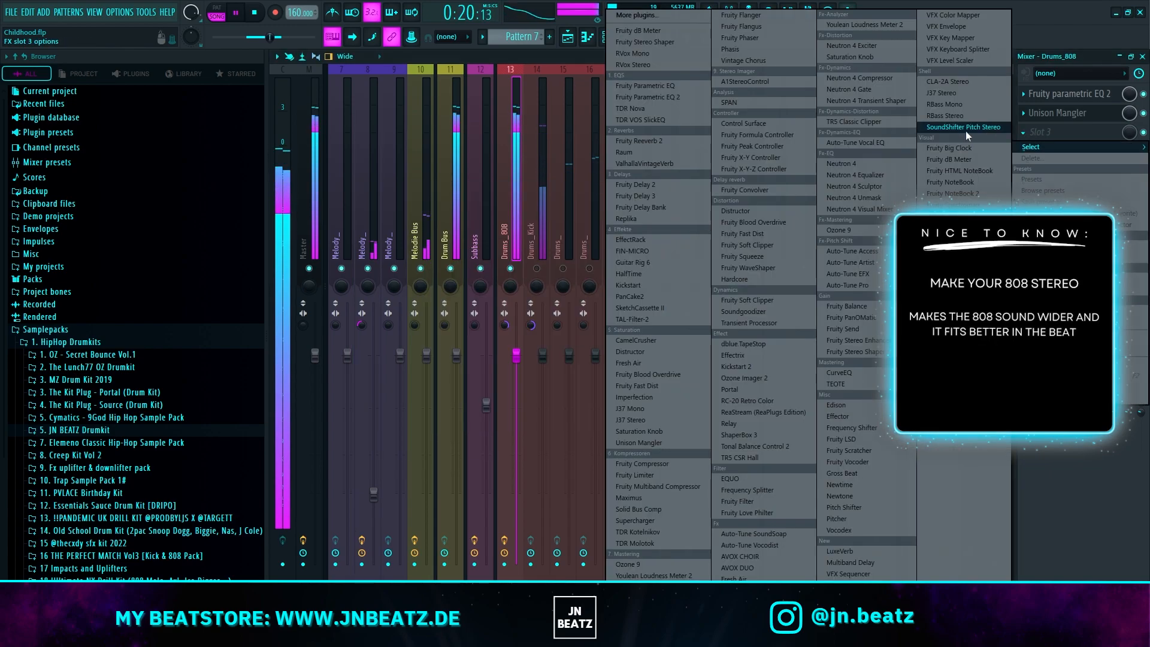
Step: Add a second Fruity parametric EQ 2, Fresh Air and A1StereoControl to the Drums_808 track, with the stereo width at 177%
left_click(689, 98)
mouse_move(519, 393)
left_mouse_down()
mouse_move(518, 446)
mouse_move(519, 398)
left_mouse_up()
key("space")
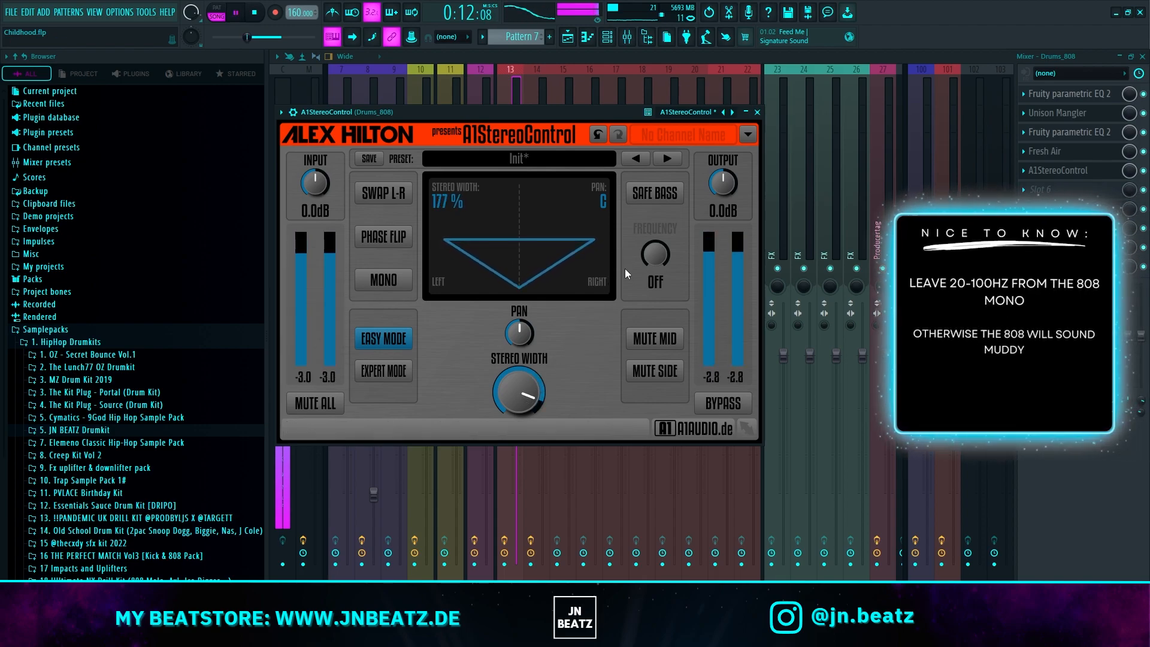
Step: Enable Safe Bass at 111 Hz in A1StereoControl, set the stereo width to 144% and close the plugin
left_click(655, 193)
key("space")
key("space")
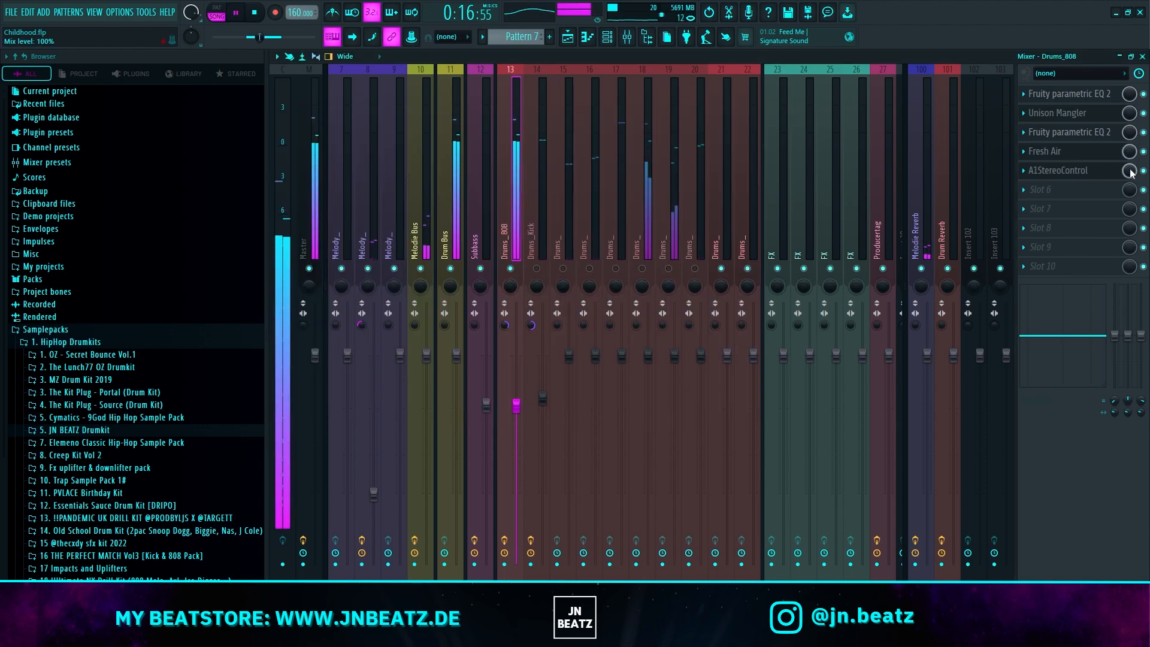
left_click(1021, 185)
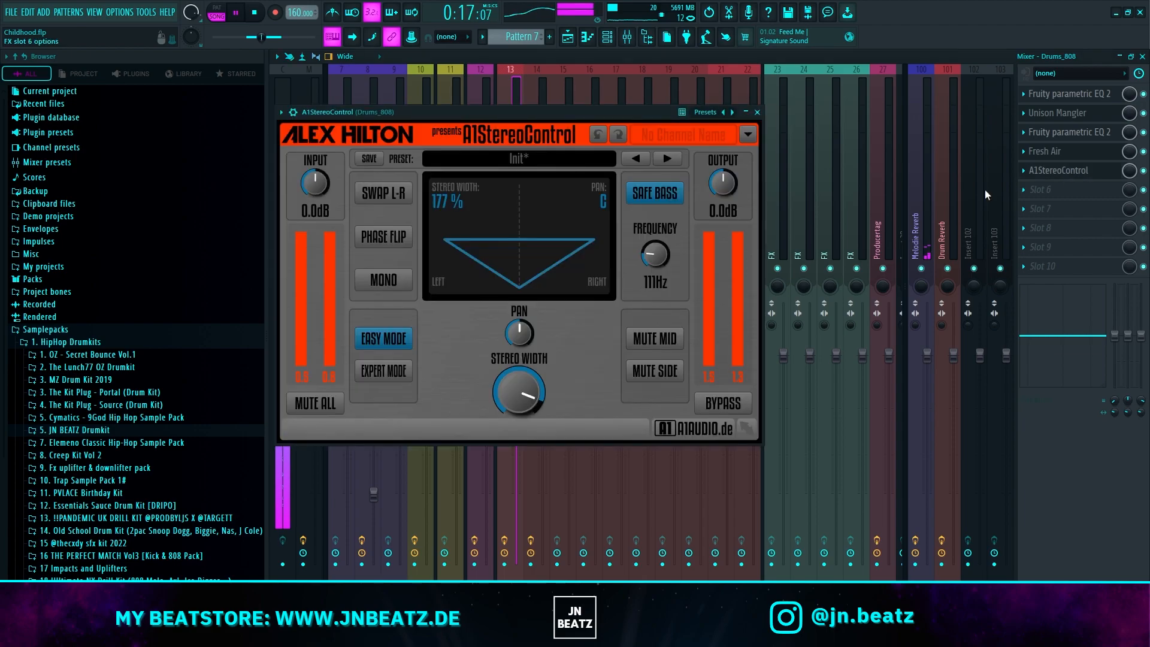
left_click_drag(534, 388, 529, 395)
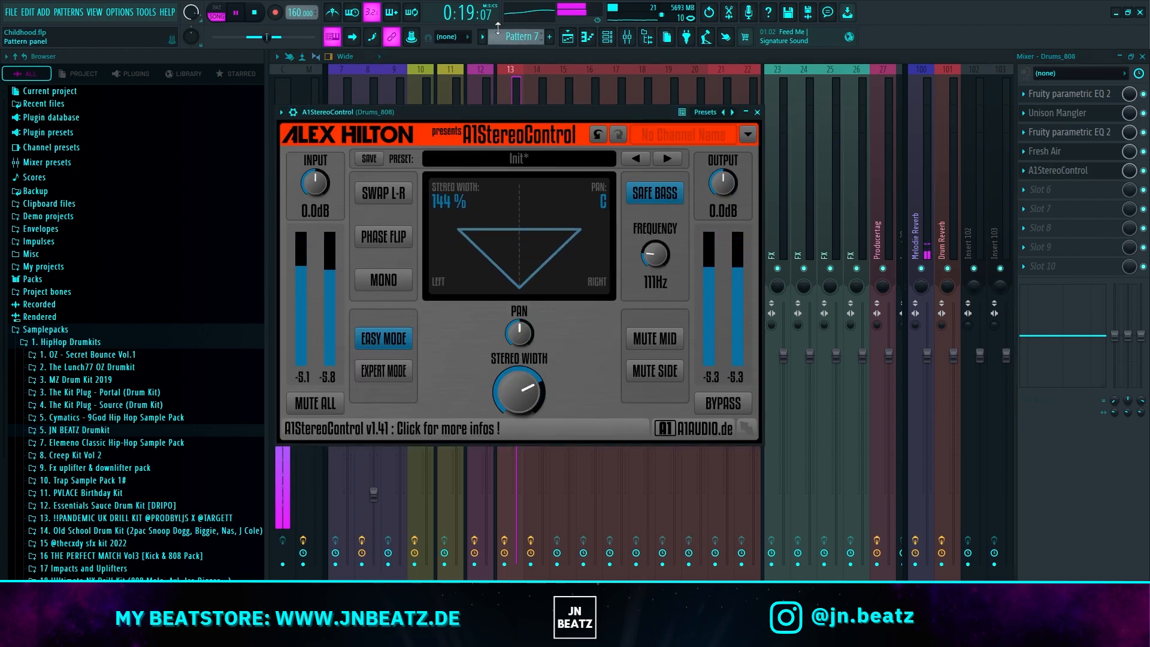
key("Escape")
Step: Select the Drums_Kick mixer track, stop playback and show the channel rack
left_click(539, 229)
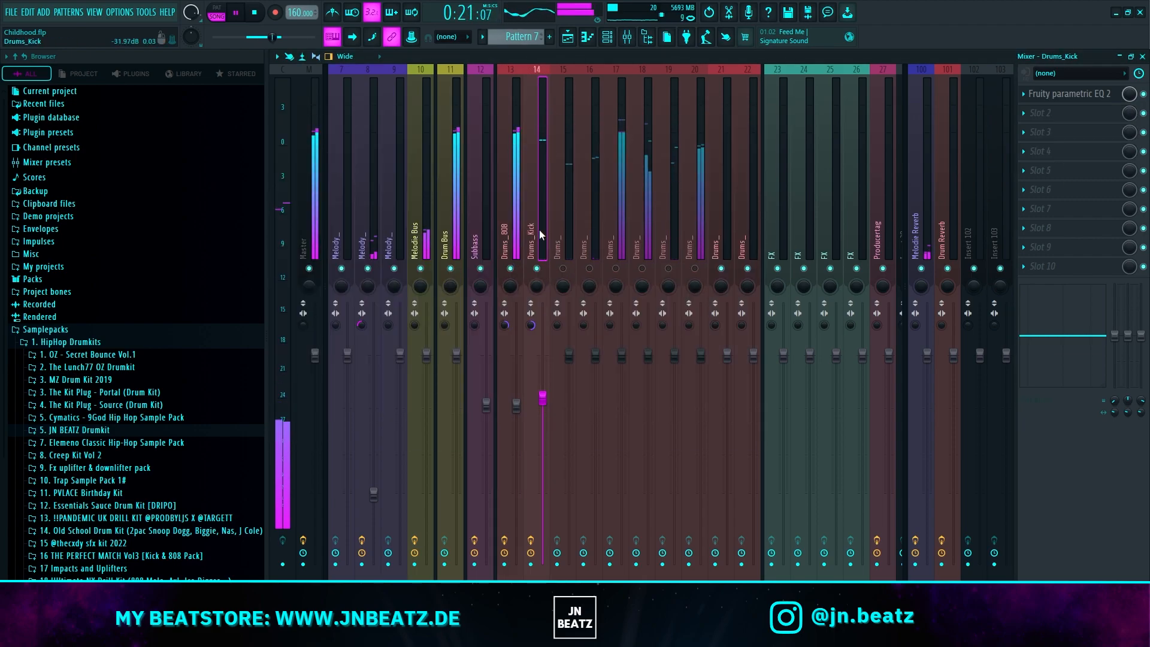
right_click(506, 329)
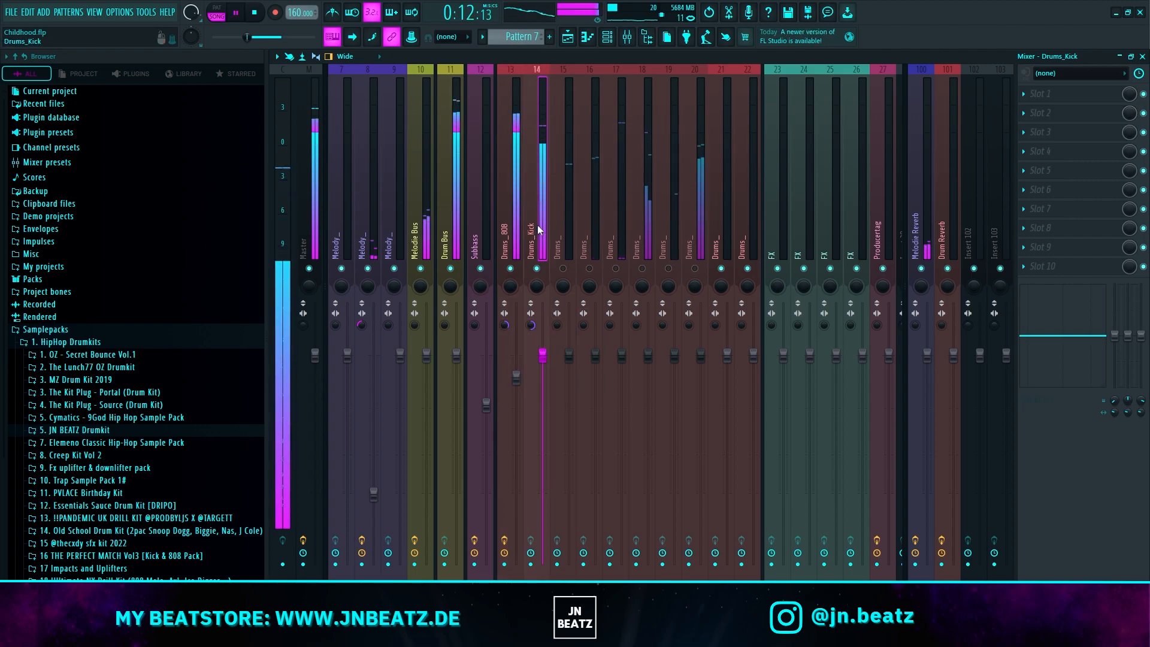
left_click(607, 37)
key("space")
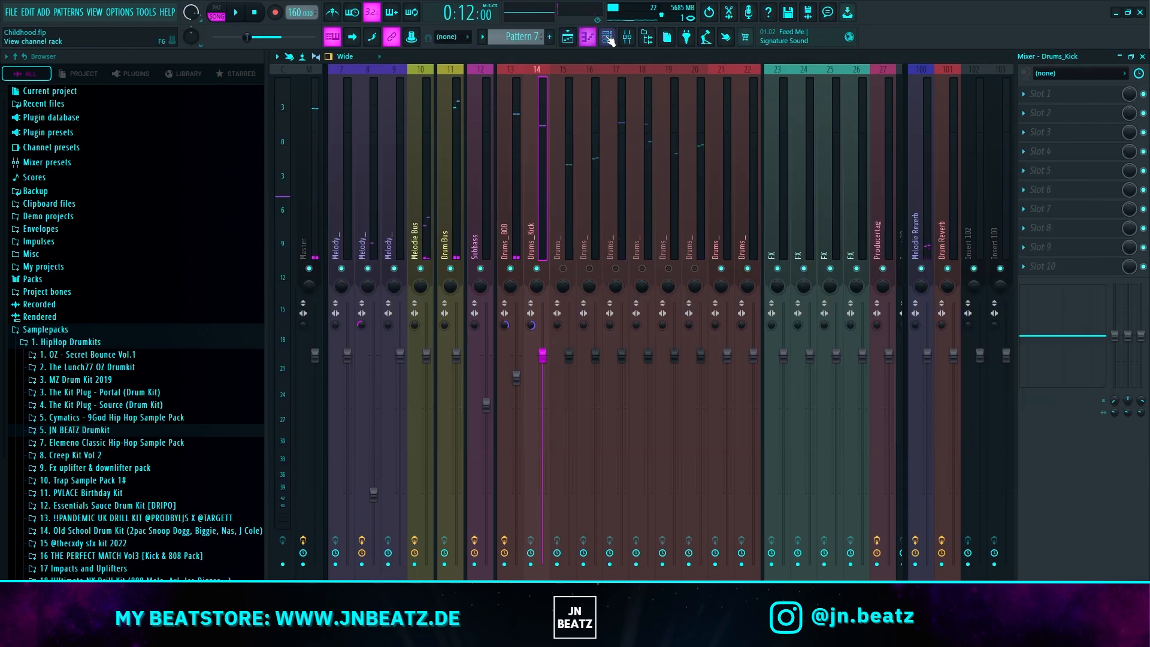
left_click(608, 37)
left_click_drag(543, 146, 614, 128)
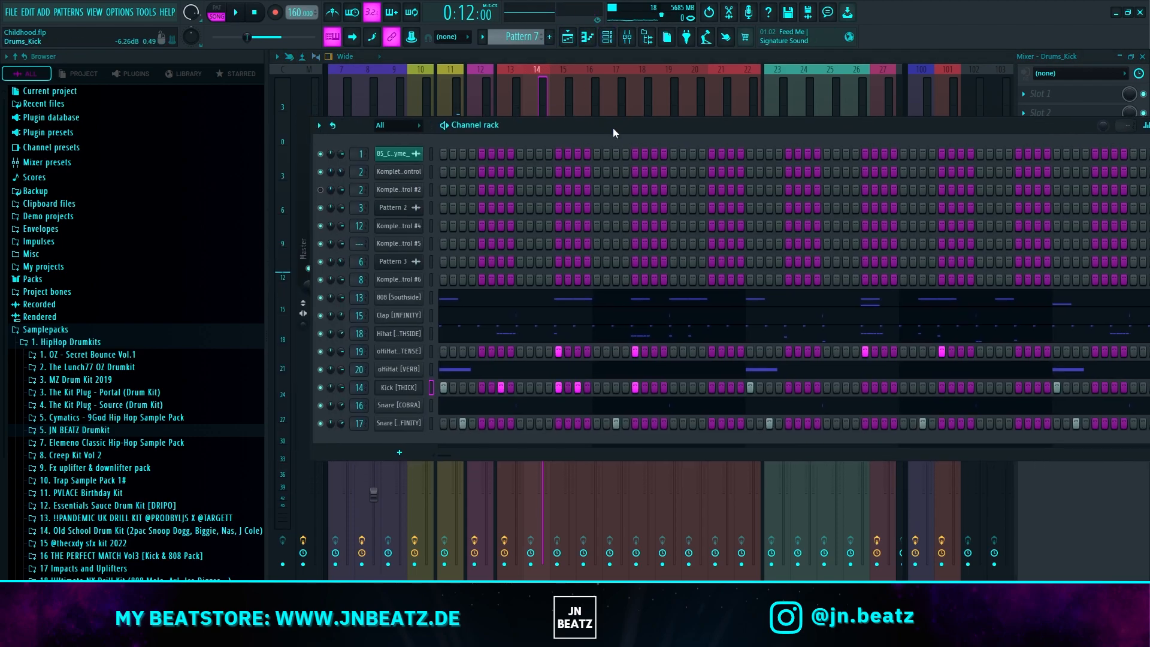
Step: Reverse the polarity of the Kick [THICK] sample and restart playback
left_click(405, 388)
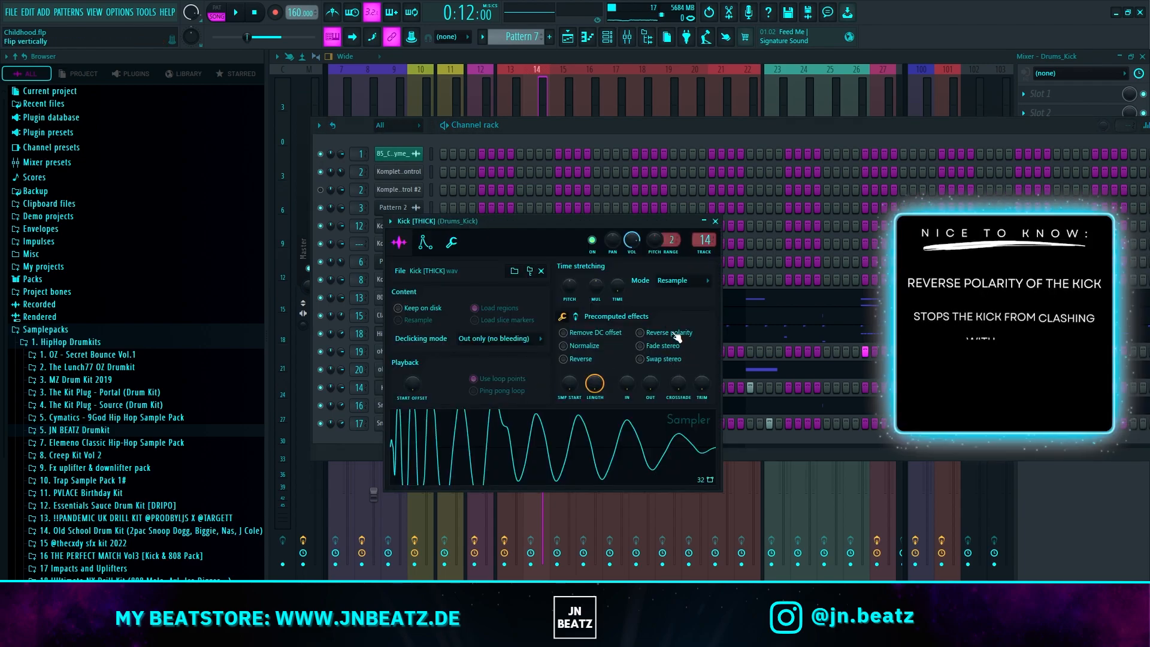
left_click(677, 336)
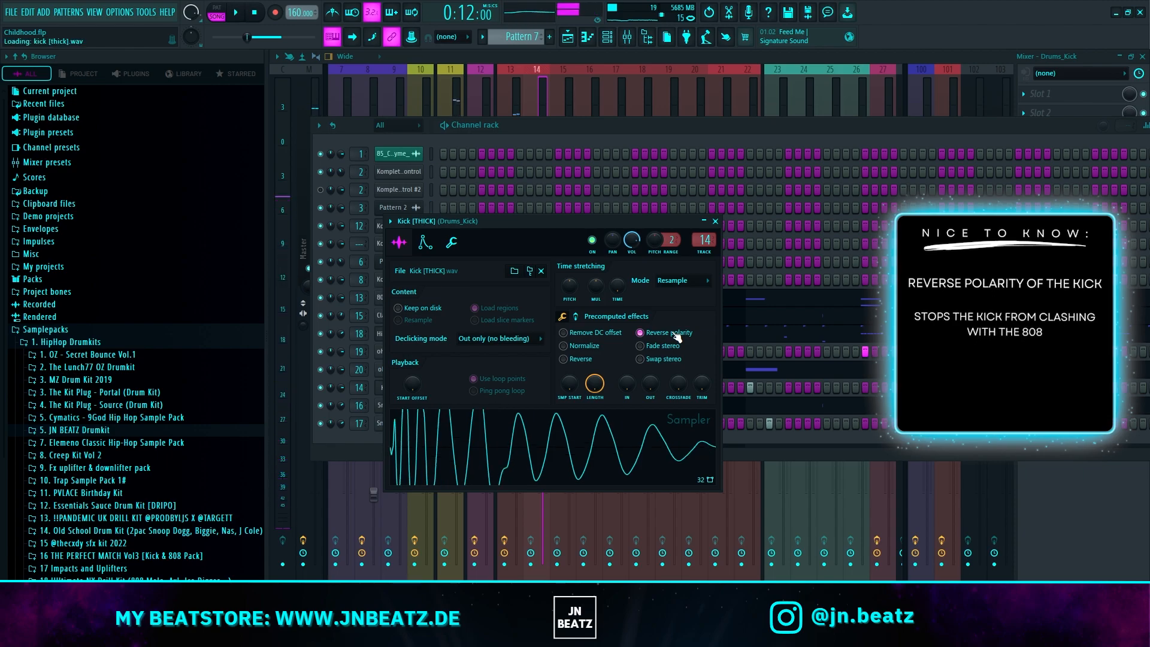
key("space")
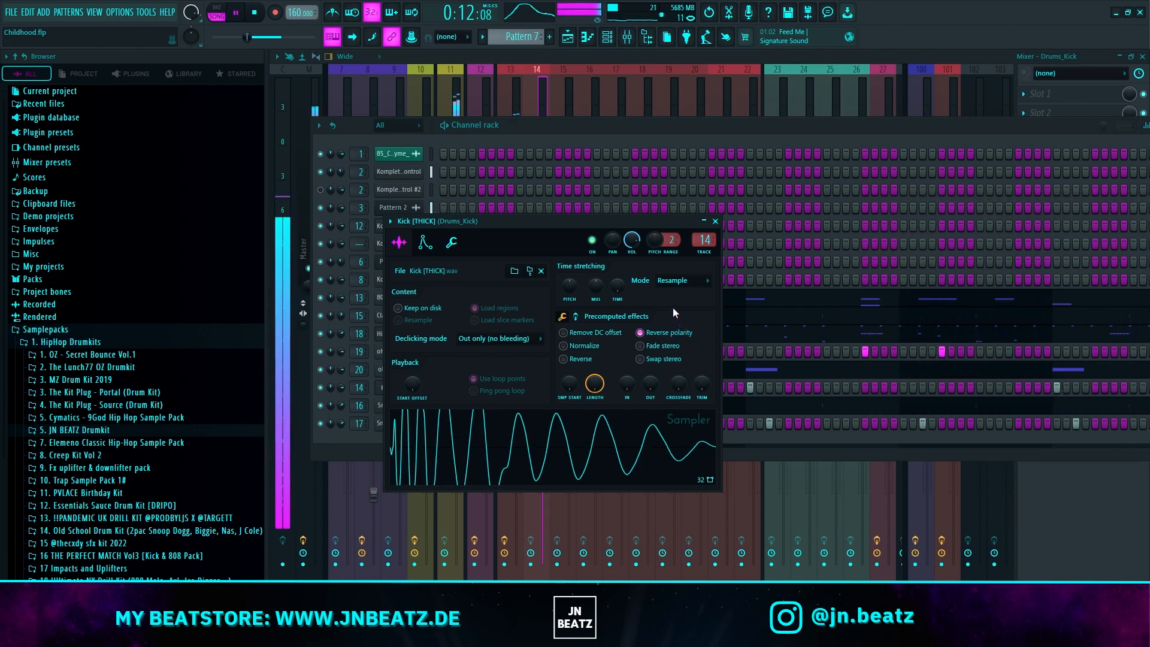
Step: Add Fruity parametric EQ 2 to the Drums_Kick track and lower its volume fader
left_click(544, 97)
left_click_drag(544, 354, 544, 367)
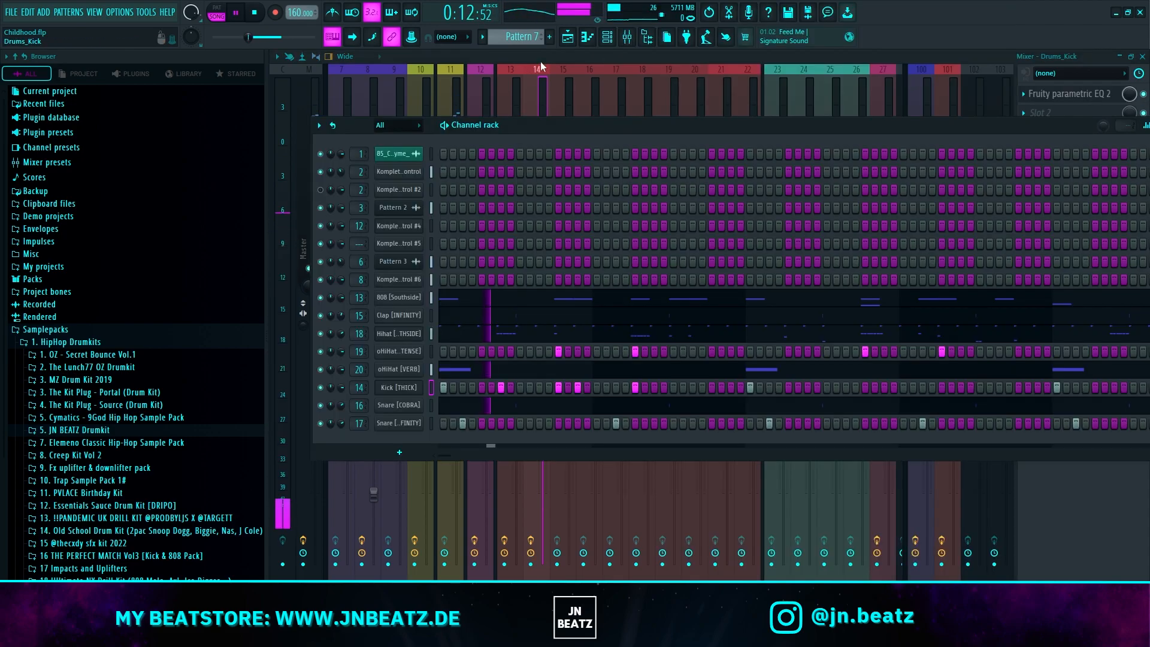
left_click(534, 83)
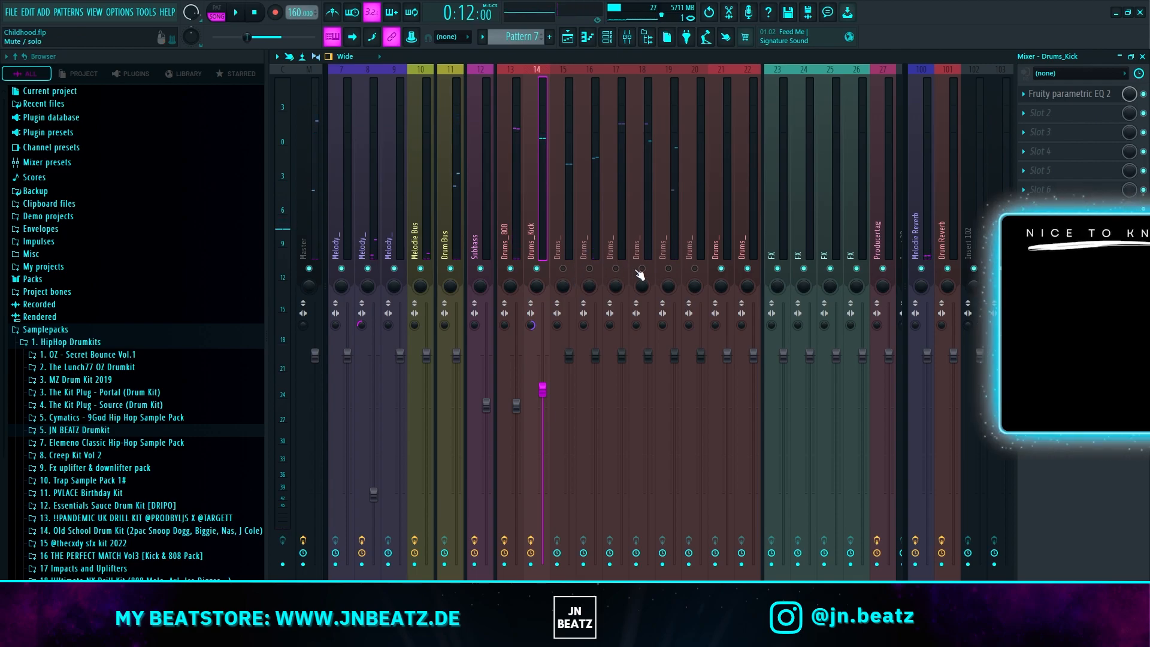
Step: Start playback and lower the volume fader of the hi-hat on mixer track 18
key("space")
left_click(641, 216)
left_click_drag(647, 354, 648, 357)
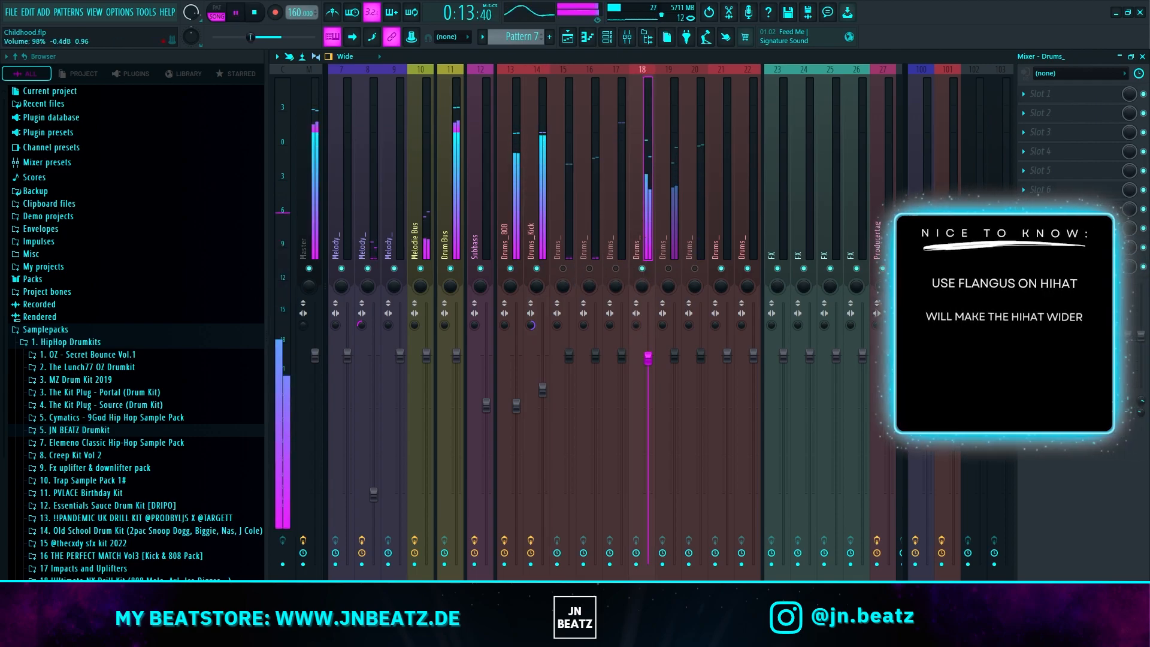
left_click_drag(647, 423, 647, 407)
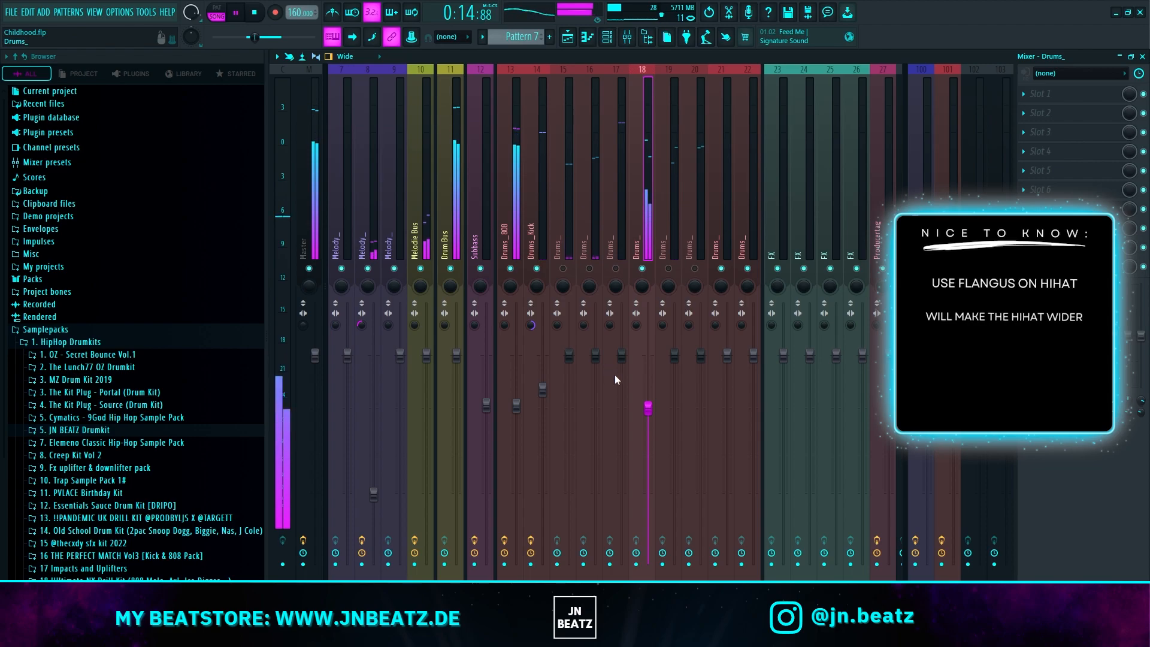
Step: Add Fruity parametric EQ 2 and Fruity Flangus with the Classic preset to track 18, reducing Flangus's mix and setting stereo separation to 28% separated
left_click(1051, 94)
left_click(634, 131)
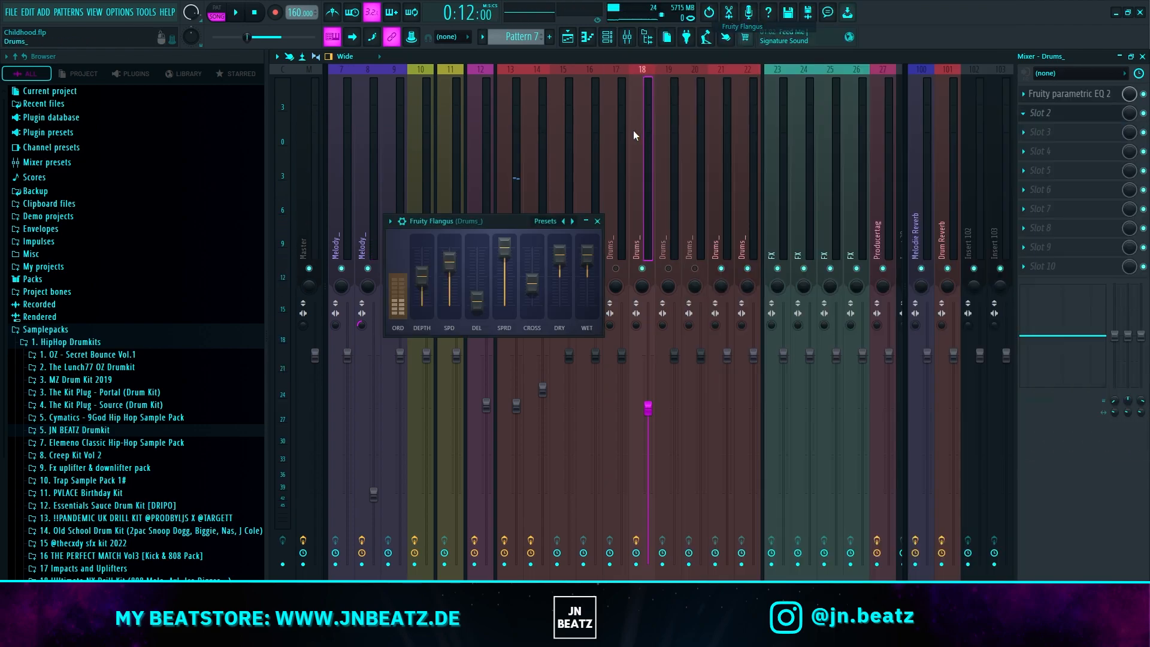
key("space")
left_click(572, 221)
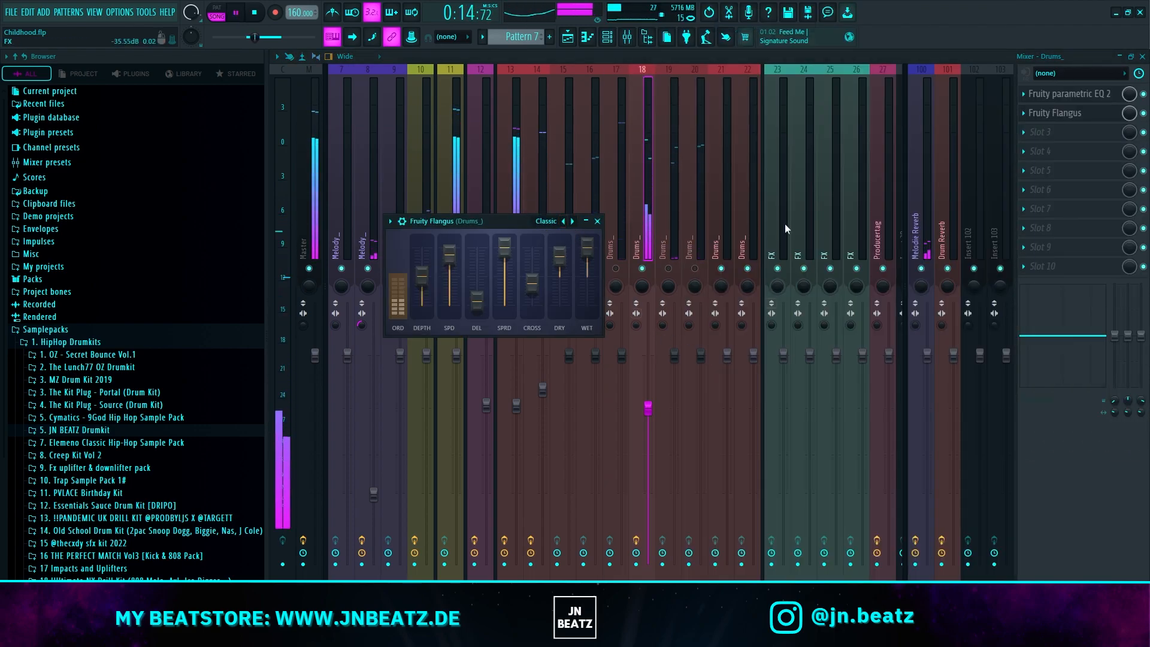
left_click_drag(1124, 120, 1124, 122)
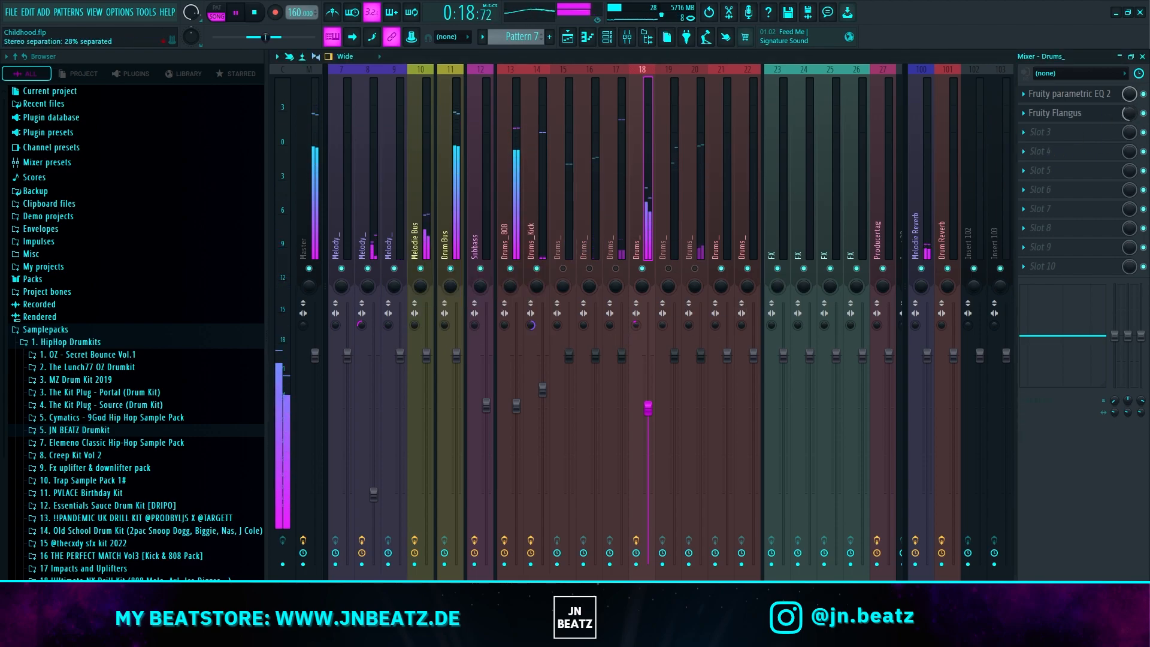
Step: Add CamelCrusher to the hi-hat track 18 at about 32% mix and rebalance the track's fader during playback
left_click(1065, 131)
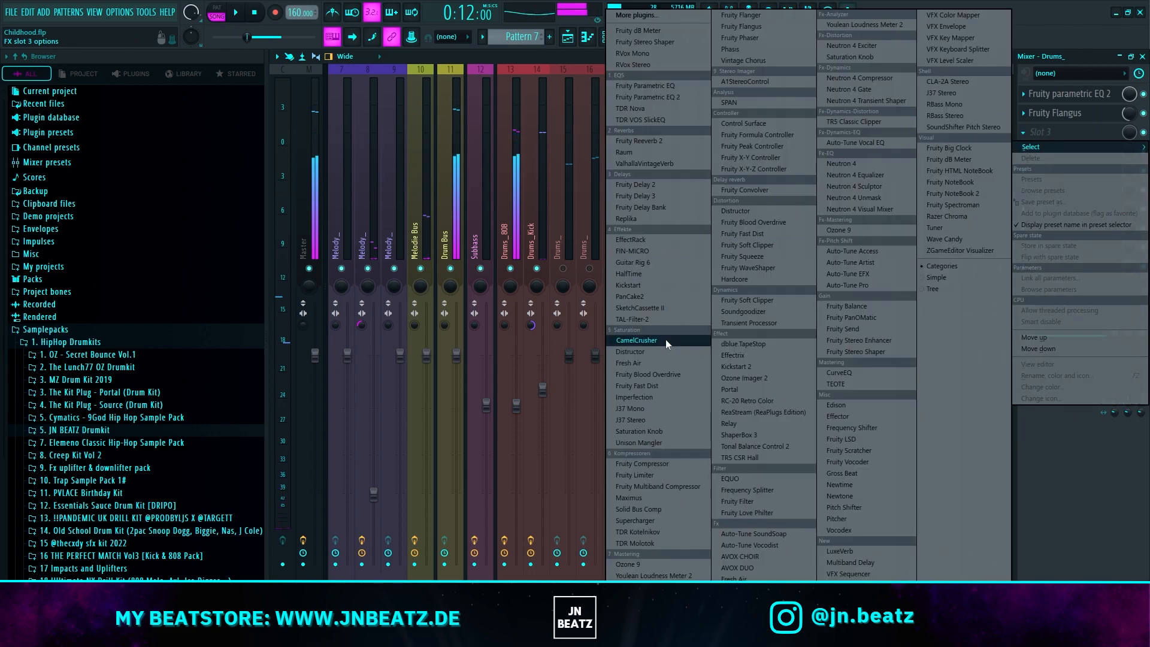
left_click(646, 338)
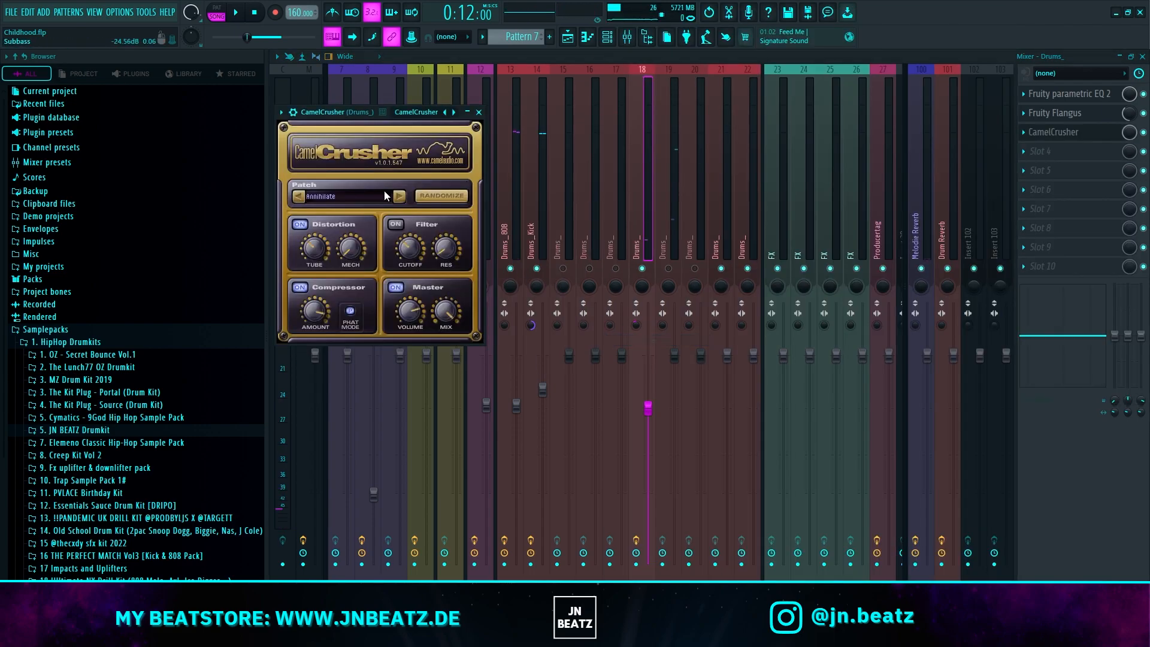
mouse_move(648, 407)
left_mouse_down()
mouse_move(652, 458)
mouse_move(648, 388)
left_mouse_up()
key("space")
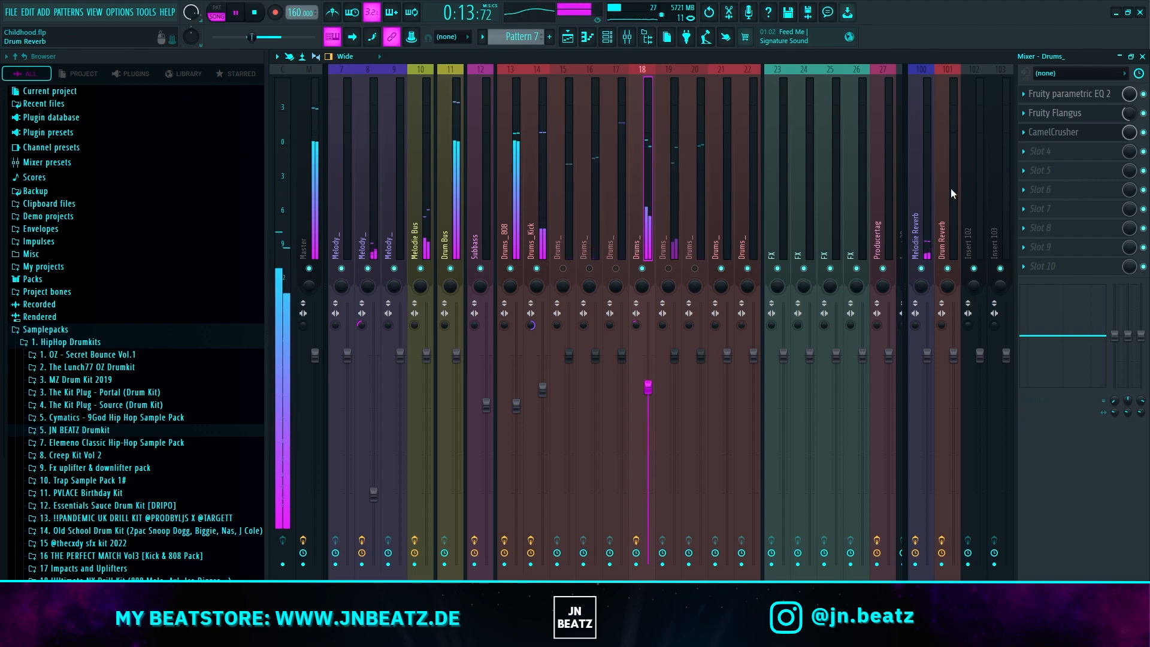
left_click_drag(1130, 132, 1129, 150)
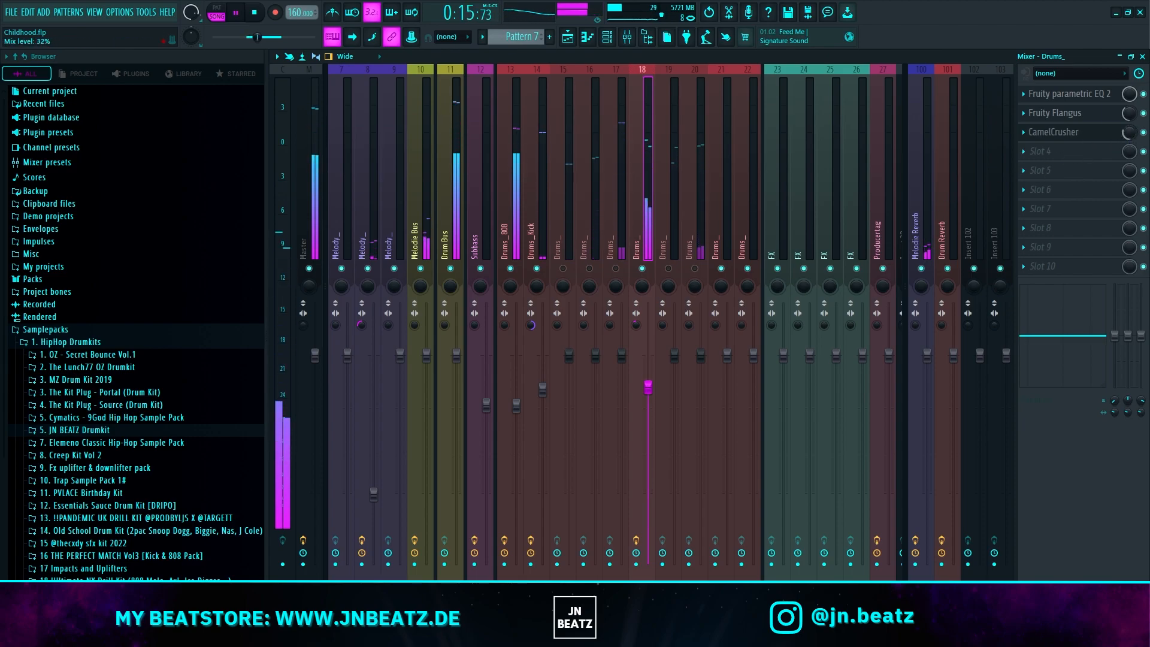
left_click_drag(648, 387, 648, 401)
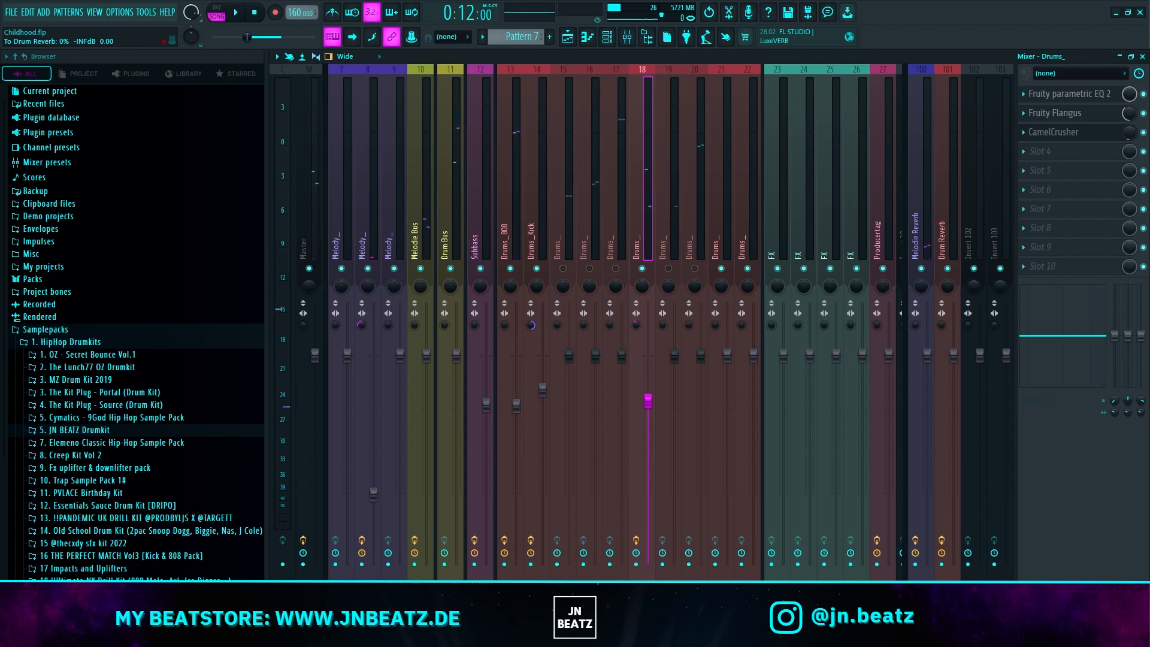
Step: Examine the Fruity Reeverb 2 settings on the Drum Reverb send track
left_click(947, 181)
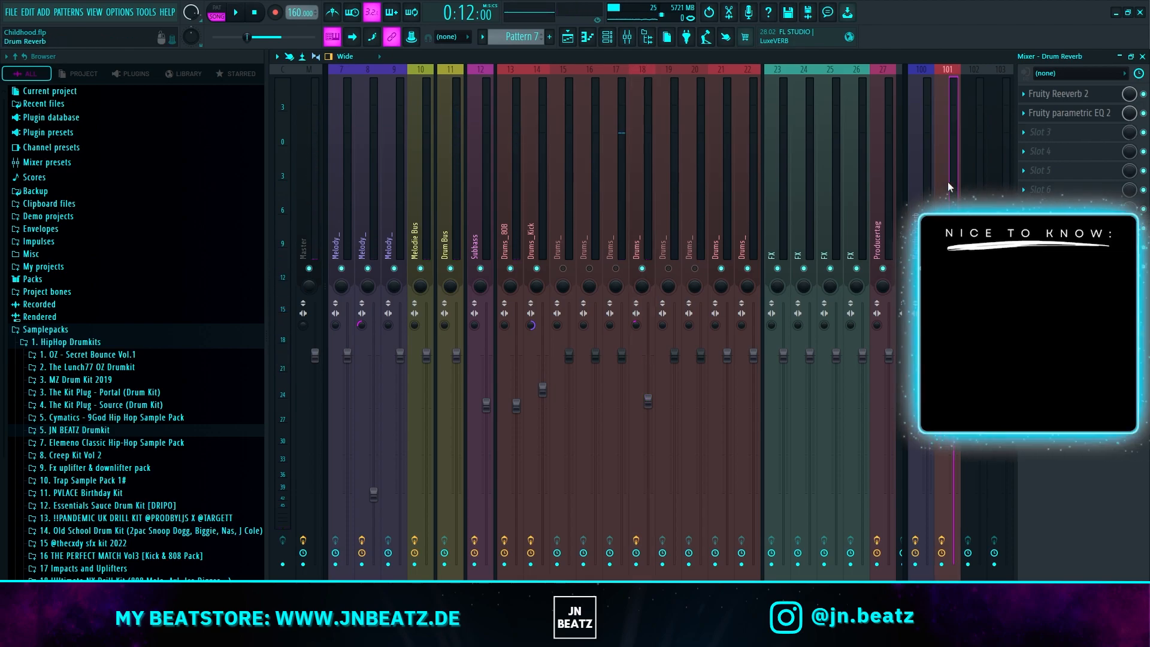
left_click(1076, 95)
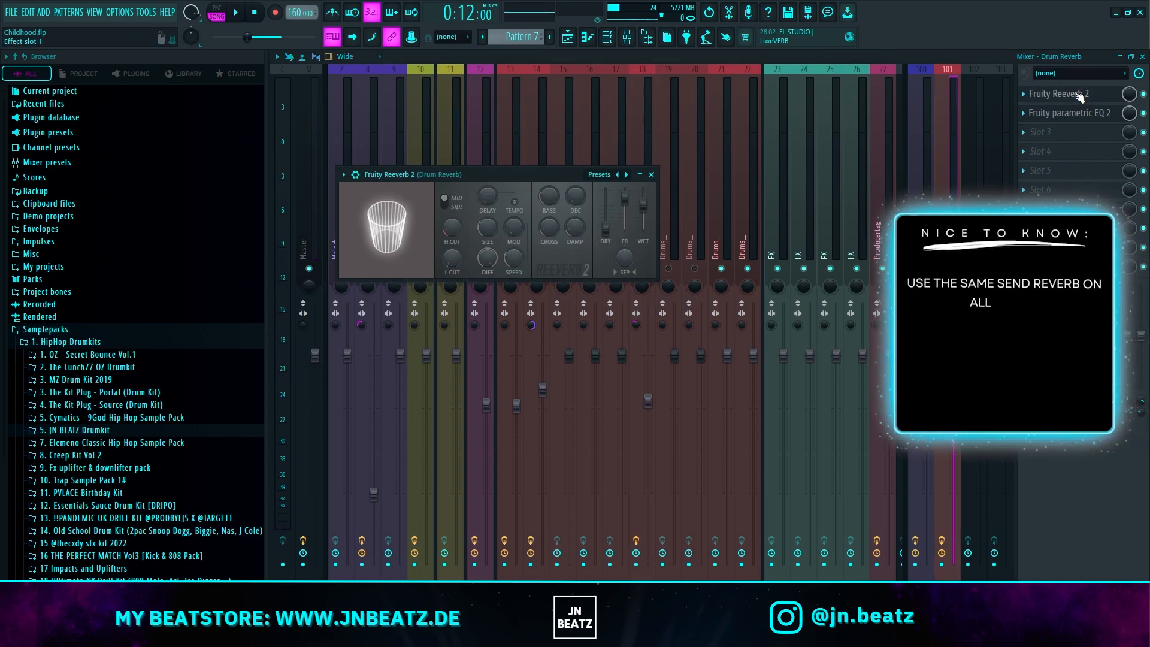
left_click(676, 138)
Step: Send the hi-hat track 18 to the Drum Reverb track at a low level and lower its fader slightly
left_click(638, 189)
key("space")
key("space")
left_click_drag(947, 590, 948, 527)
key("space")
left_click_drag(948, 572, 947, 572)
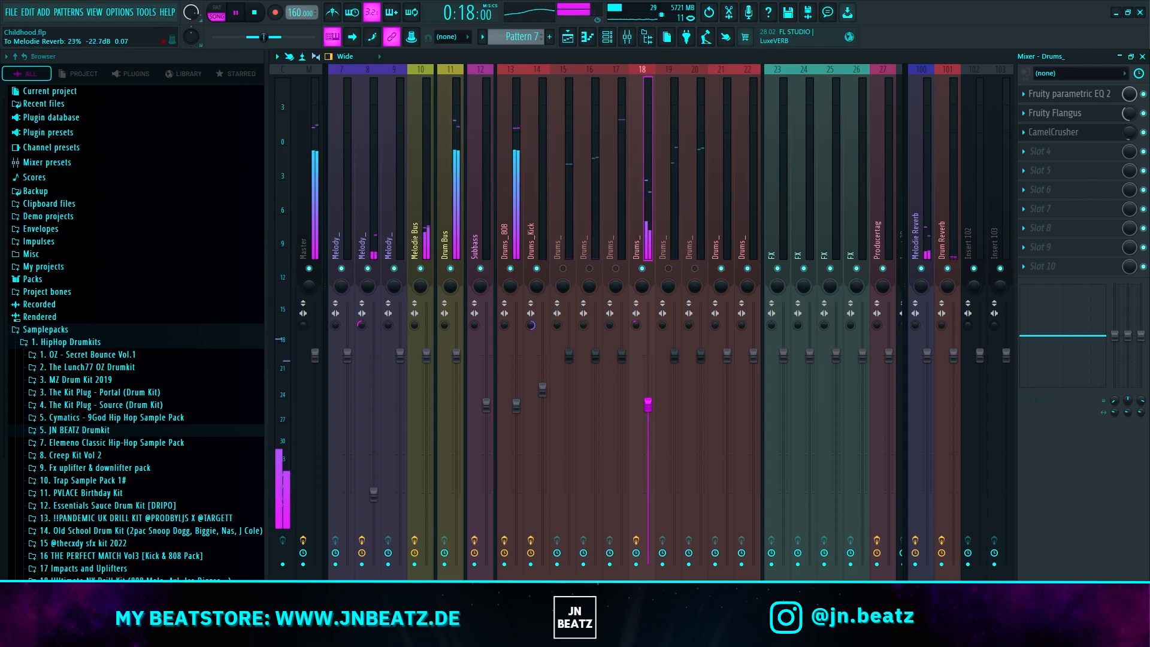
left_click_drag(641, 400, 650, 408)
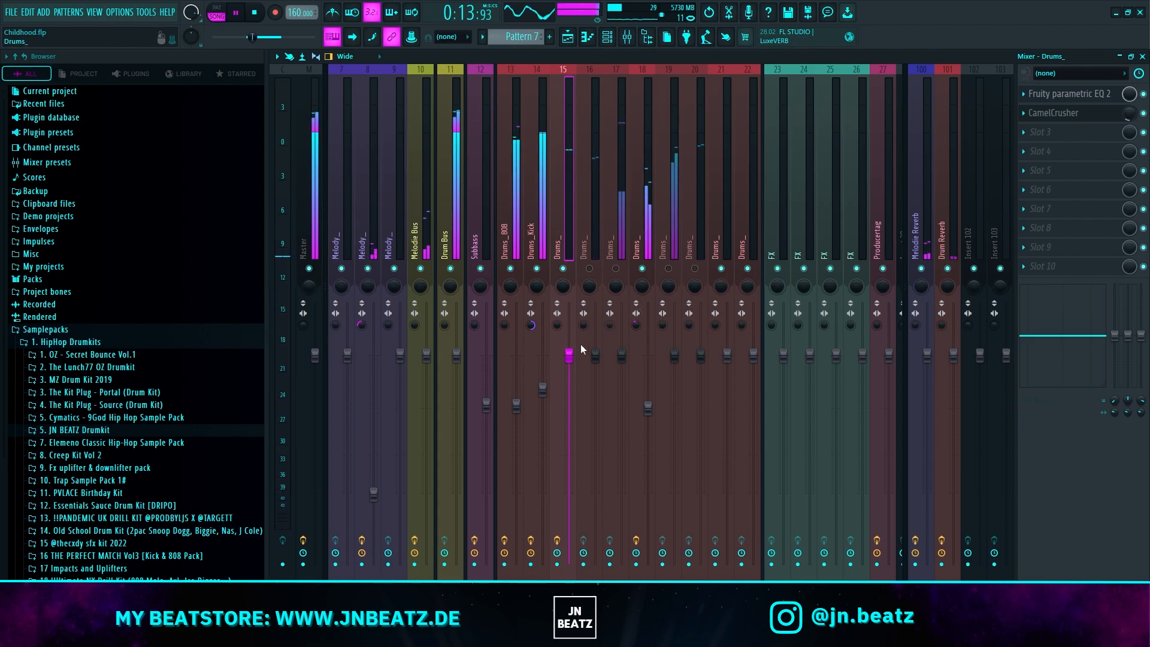
Step: Lower the fader of the clap track 15 and process it with Fruity parametric EQ 2 and CamelCrusher
left_click_drag(569, 355, 569, 368)
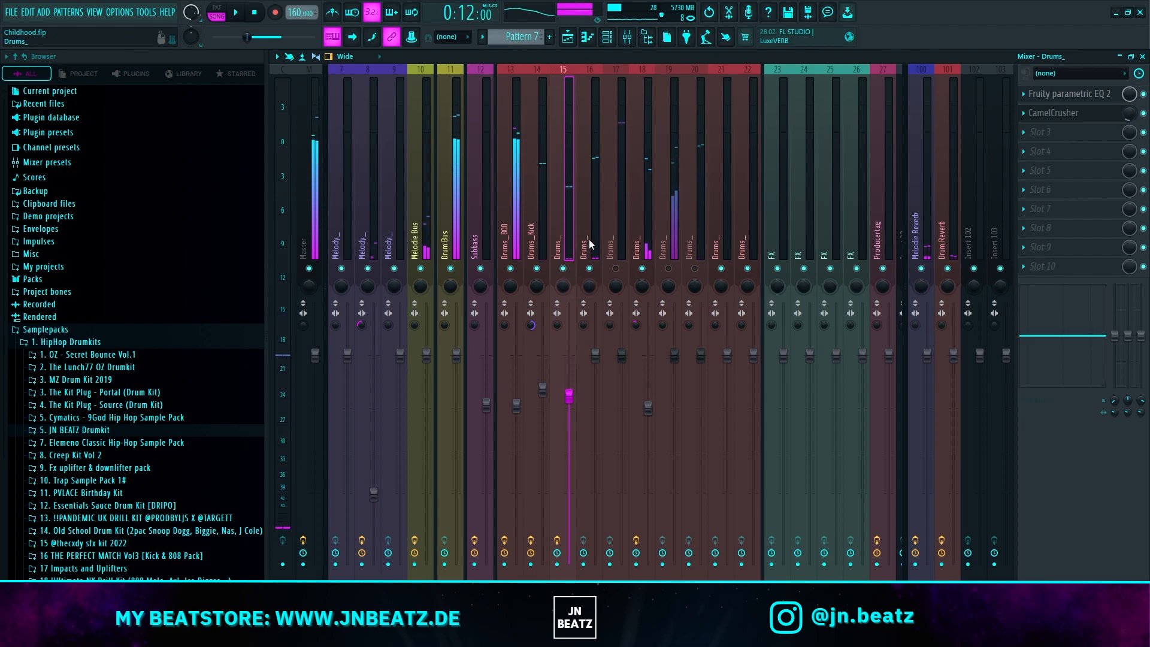
Step: Process track 16 with Fruity parametric EQ 2, cutting about 4 dB near 2565 Hz and 4976 Hz, and slightly lower its fader
left_click(589, 236)
left_click(1042, 94)
mouse_move(1054, 108)
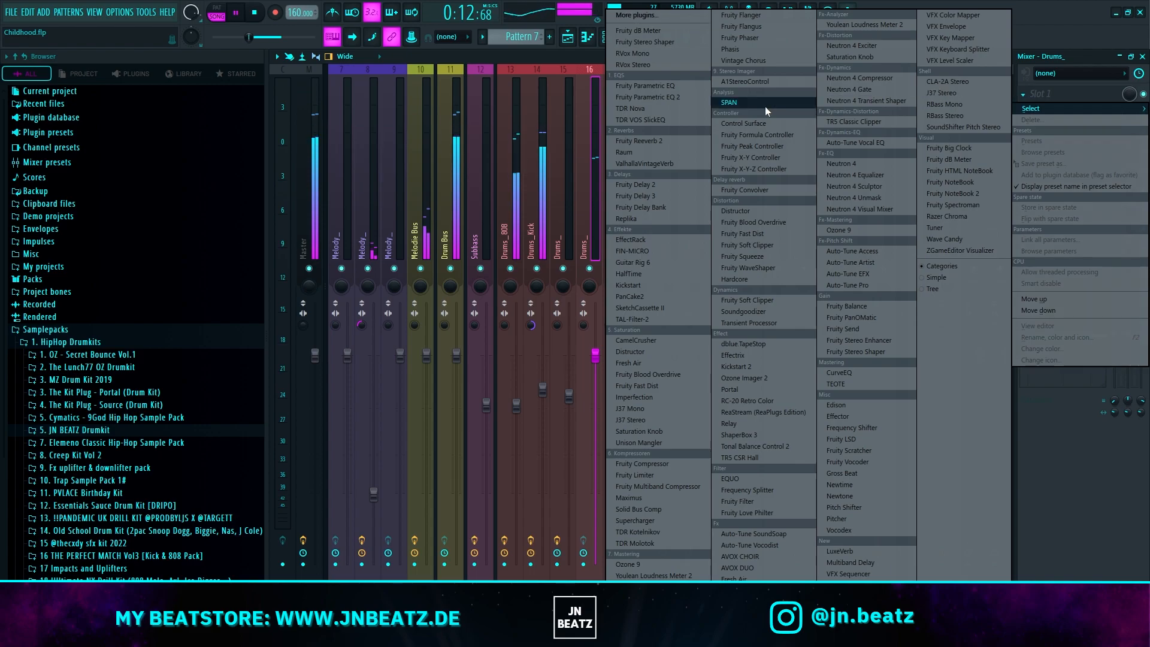
left_click(685, 96)
left_click_drag(529, 244, 523, 191)
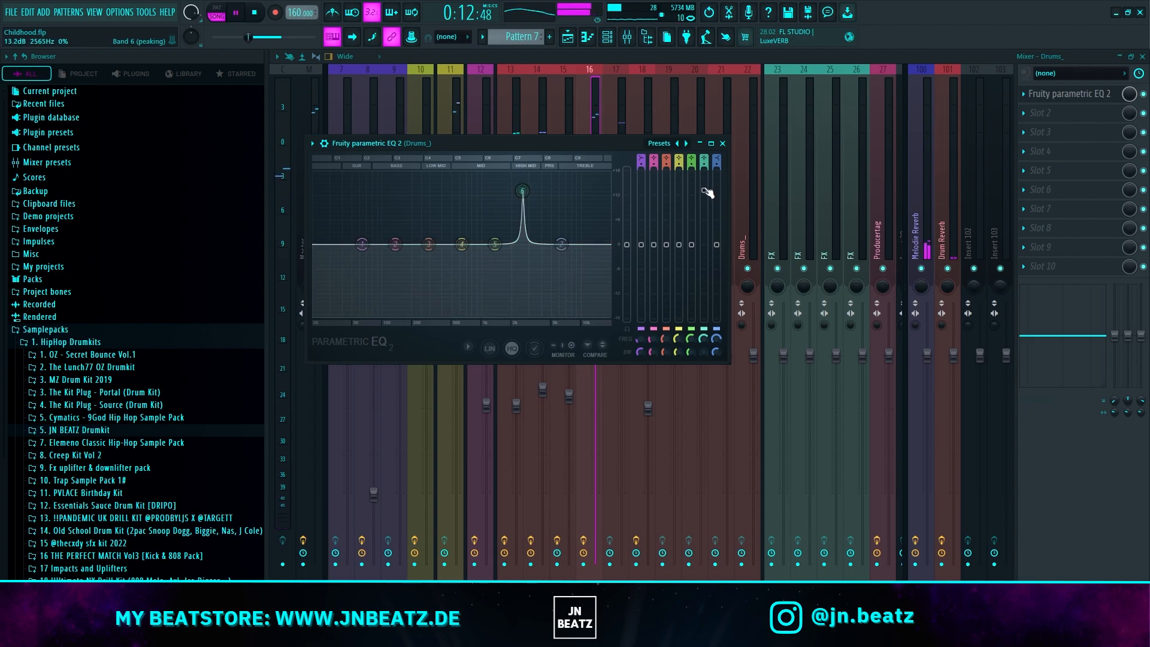
left_click_drag(707, 191, 704, 258)
left_click_drag(494, 245, 552, 186)
left_click_drag(692, 185, 692, 259)
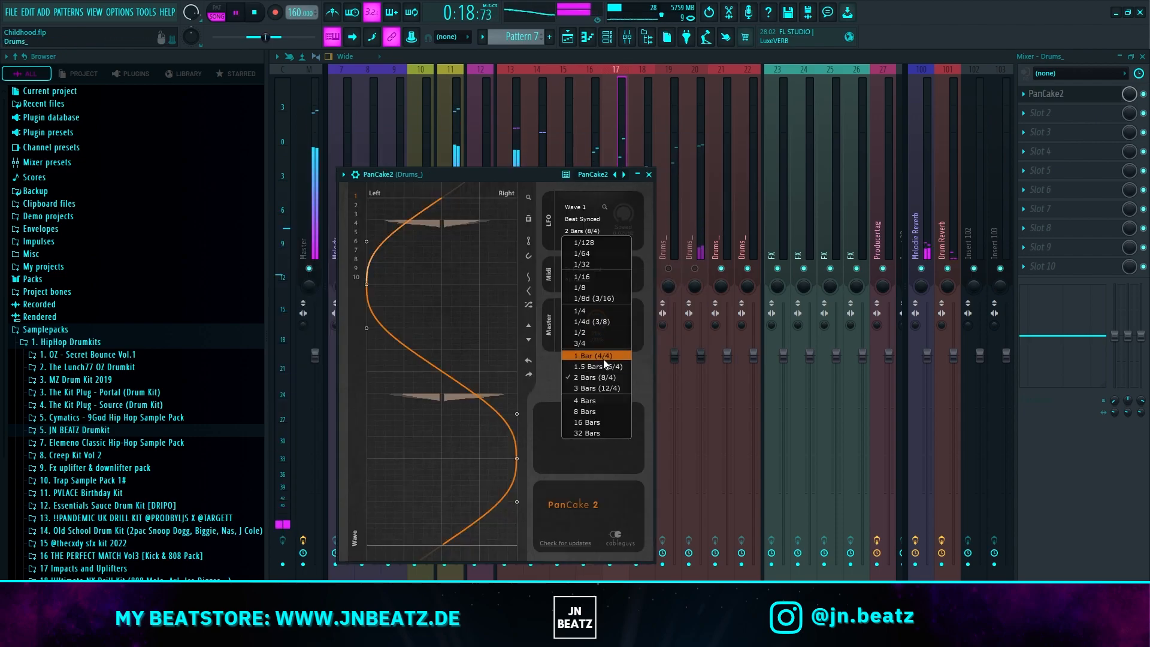
left_click(602, 355)
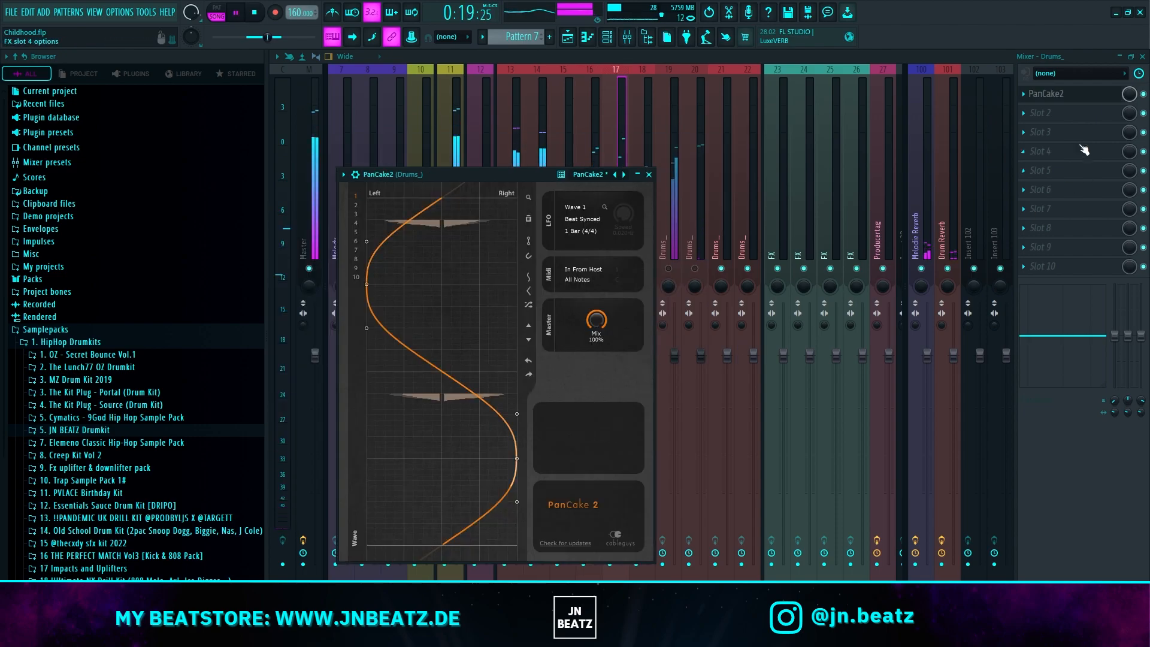
Step: Reduce the mix level of PanCake2 on track 17 and add CamelCrusher after it at a reduced mix level
left_click_drag(1128, 96, 1127, 132)
left_click(1024, 119)
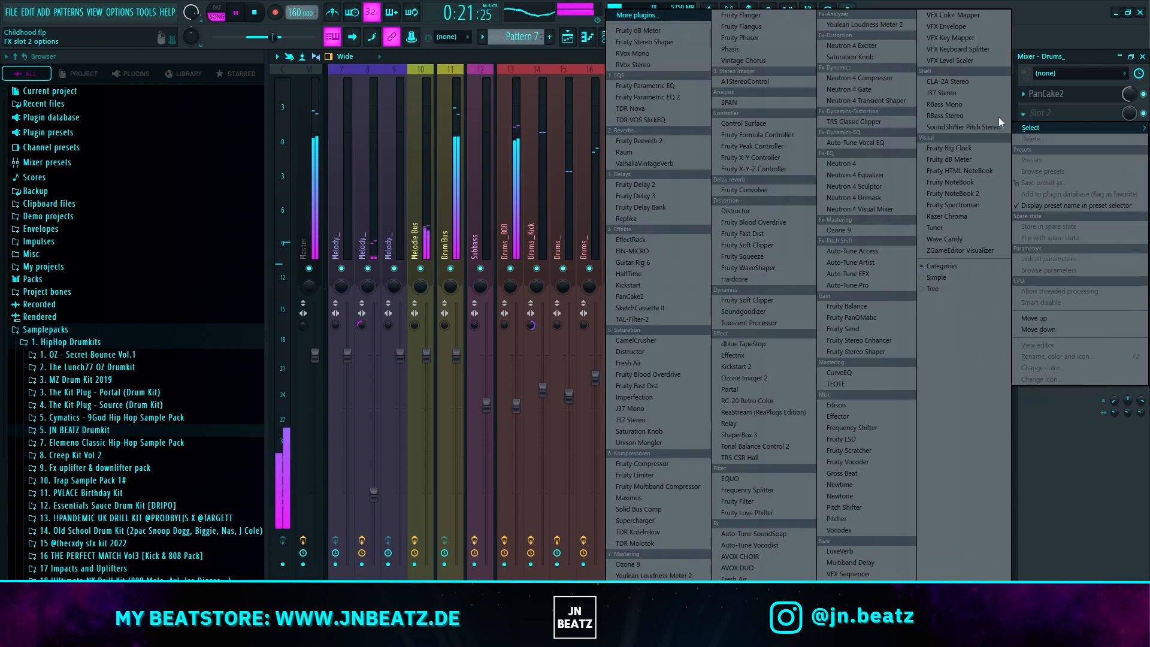
left_click(637, 339)
left_click_drag(1128, 114, 1129, 156)
Step: Add Fruity parametric EQ 2 to track 17 with the 20Hz + 18kHz cut preset, lower its low-pass to about 15591 Hz and raise its low cut
left_click(1059, 135)
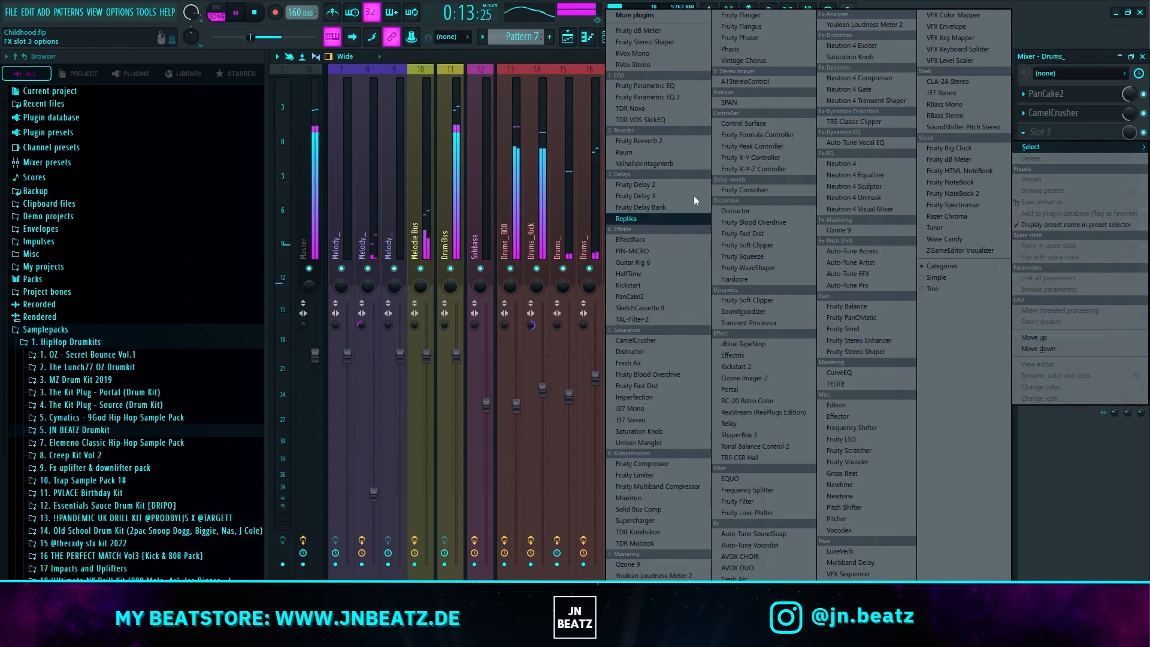
left_click(677, 98)
left_click(748, 206)
left_click(748, 206)
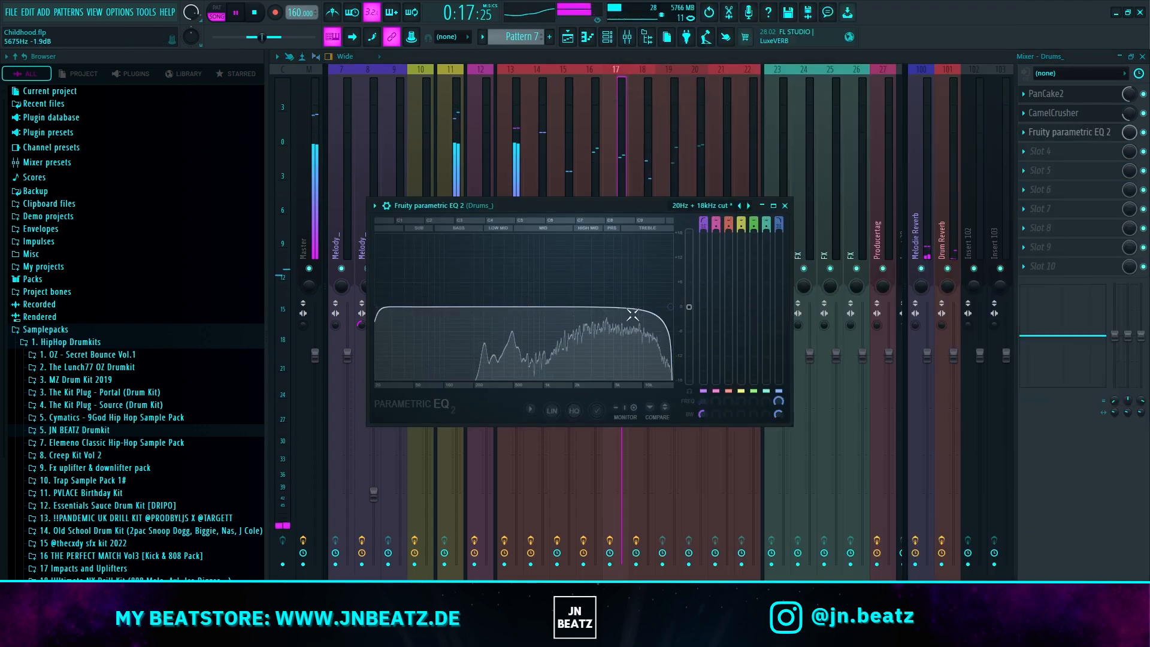
mouse_move(669, 307)
left_mouse_down()
mouse_move(648, 308)
mouse_move(662, 309)
left_mouse_up()
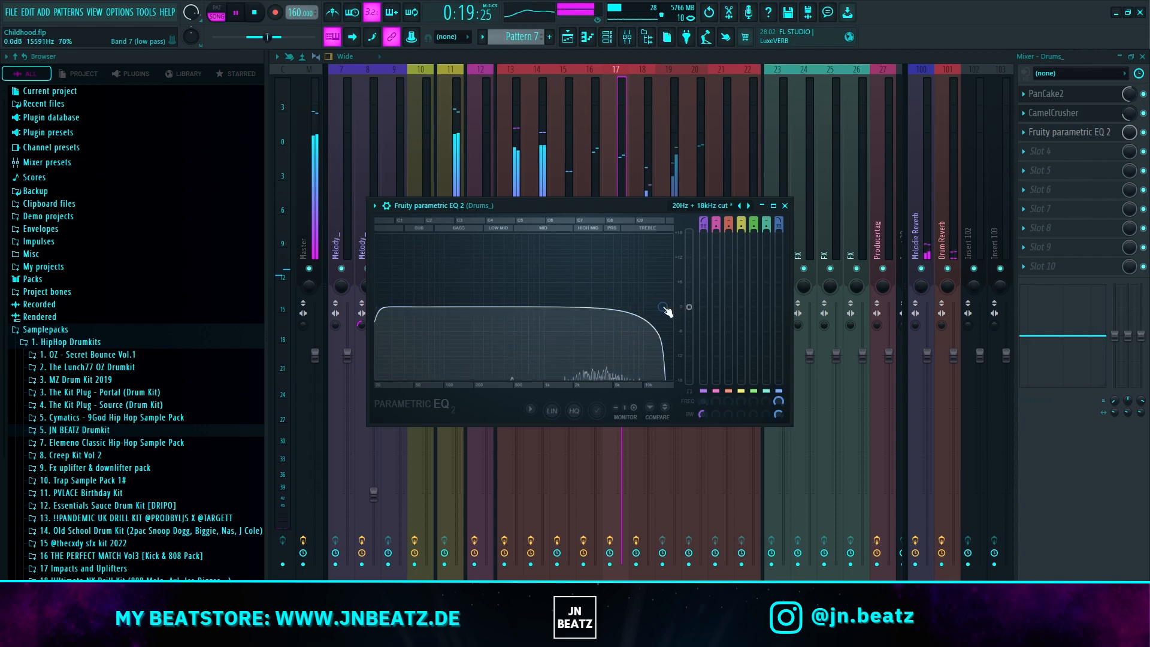
left_click_drag(385, 312, 482, 309)
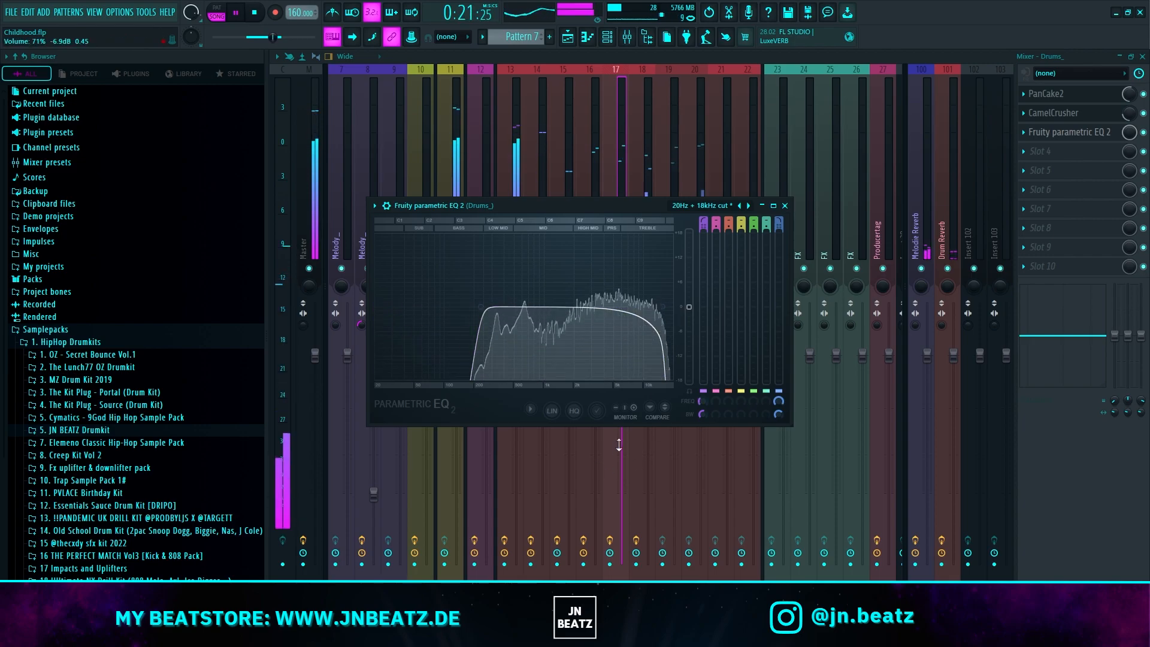
Step: Lower the fader of track 17 and add Fruity Flangus after its EQ at a slightly reduced mix level
left_click(619, 442)
left_click_drag(620, 413, 621, 429)
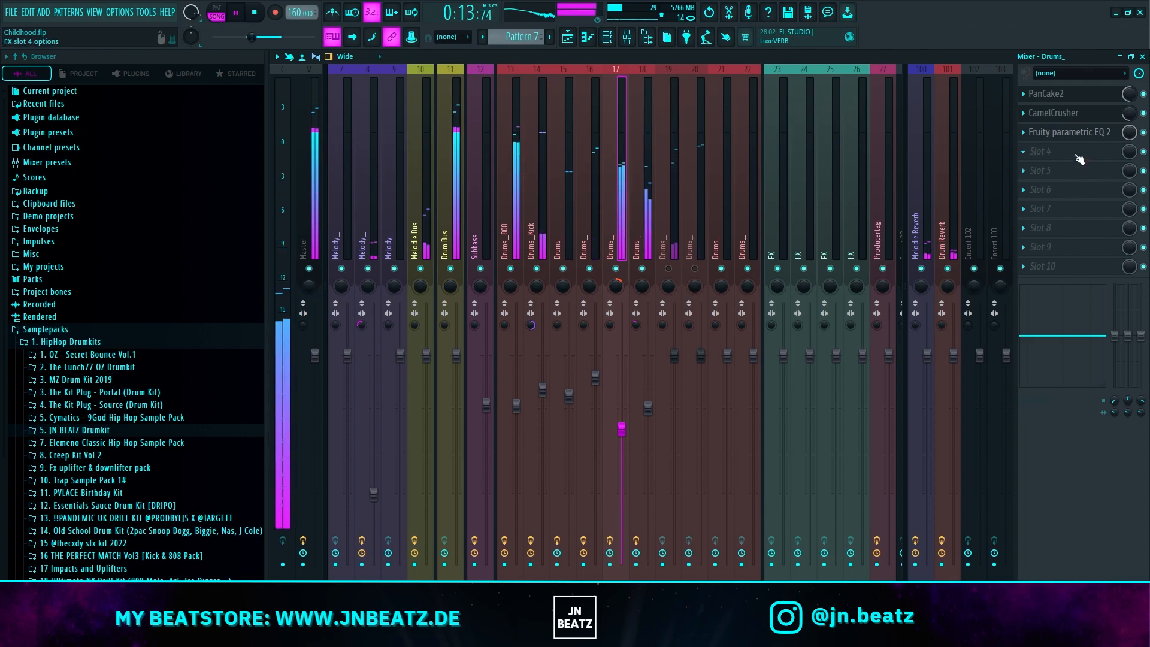
key("space")
left_click(1077, 156)
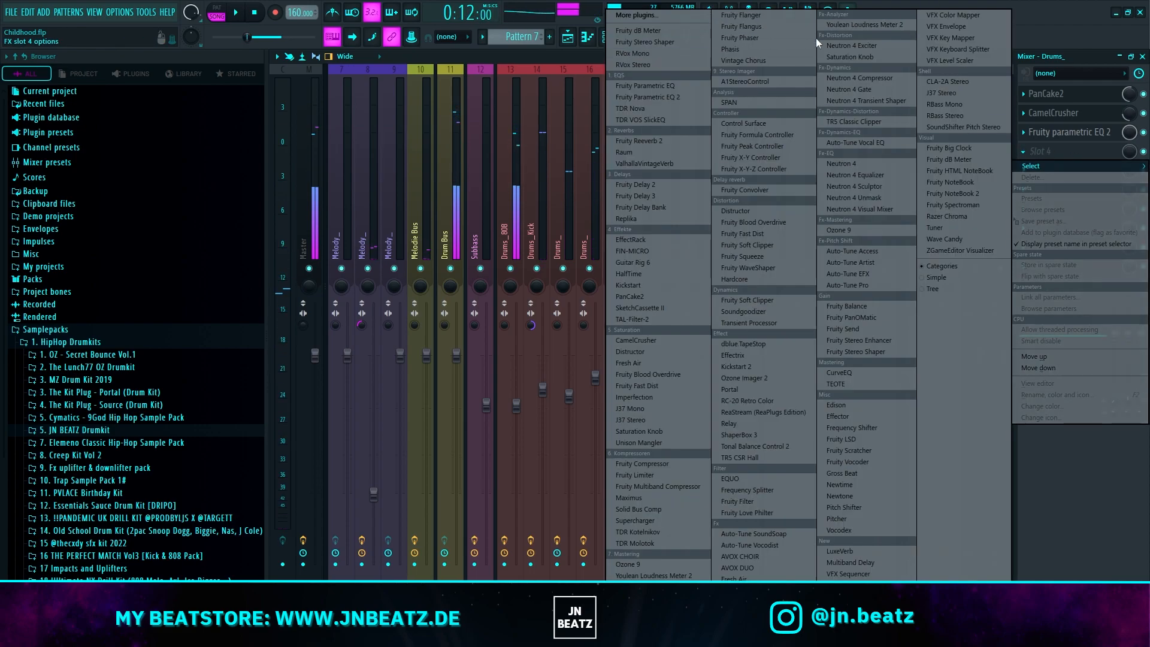
left_click(766, 29)
key("space")
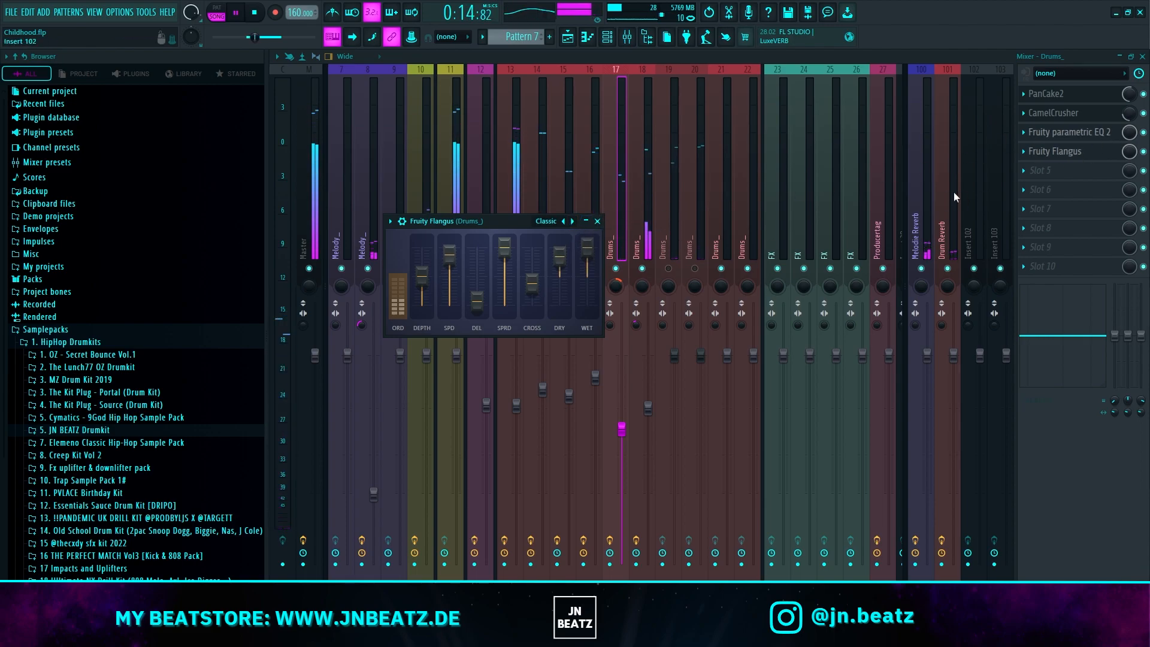
left_click_drag(1130, 152, 1129, 175)
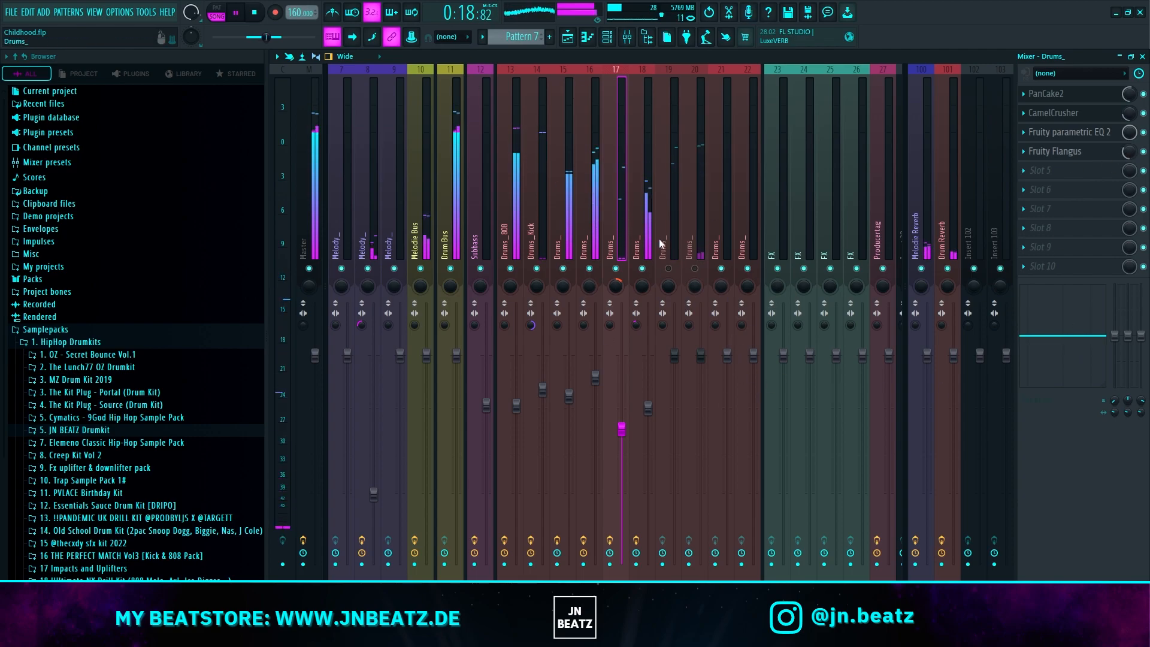
Step: Open the options for the panning control of track 17
right_click(615, 283)
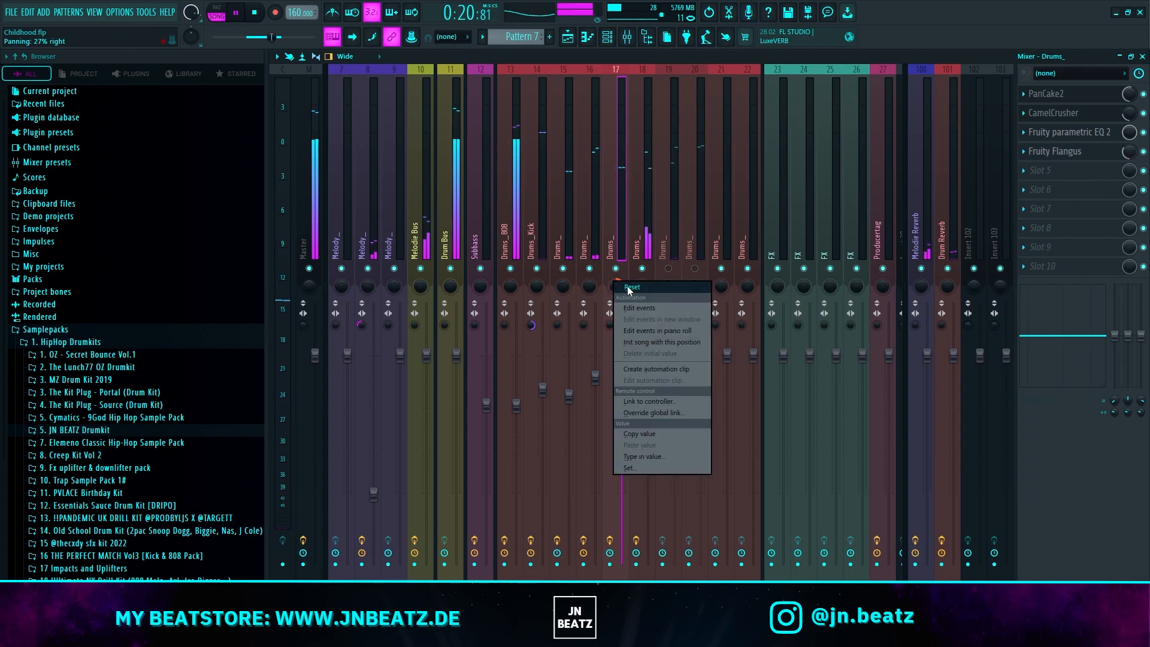